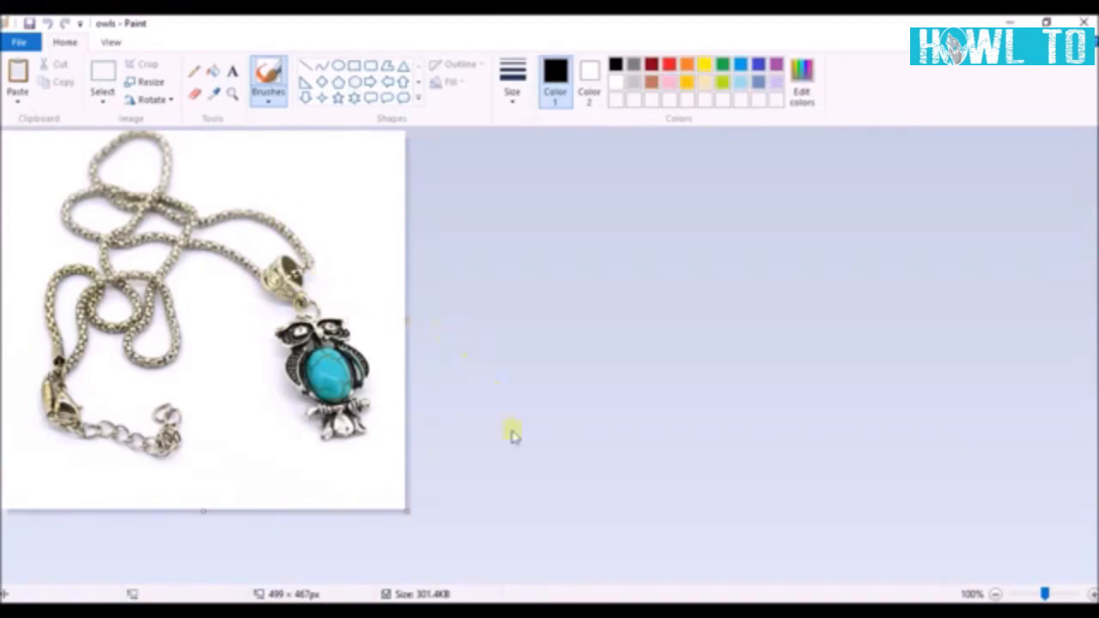
Resize the Casual Ecommerce logo image to 200 pixels horizontally, keeping the aspect ratio
{"action": "mouse_move", "coordinate": [563, 611]}
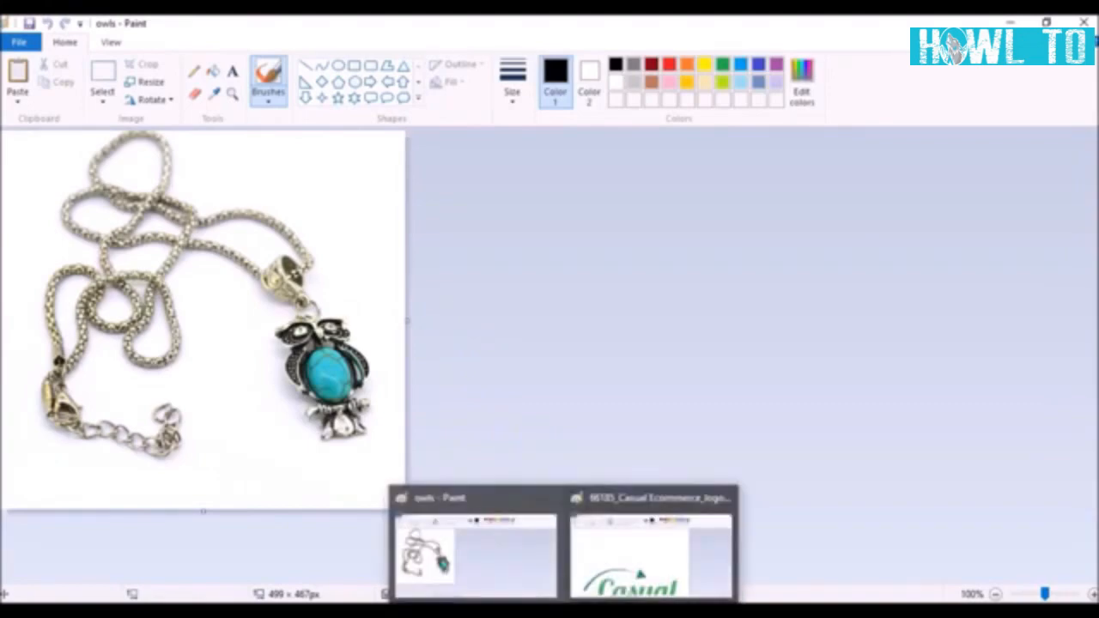
{"action": "left_click", "coordinate": [601, 556]}
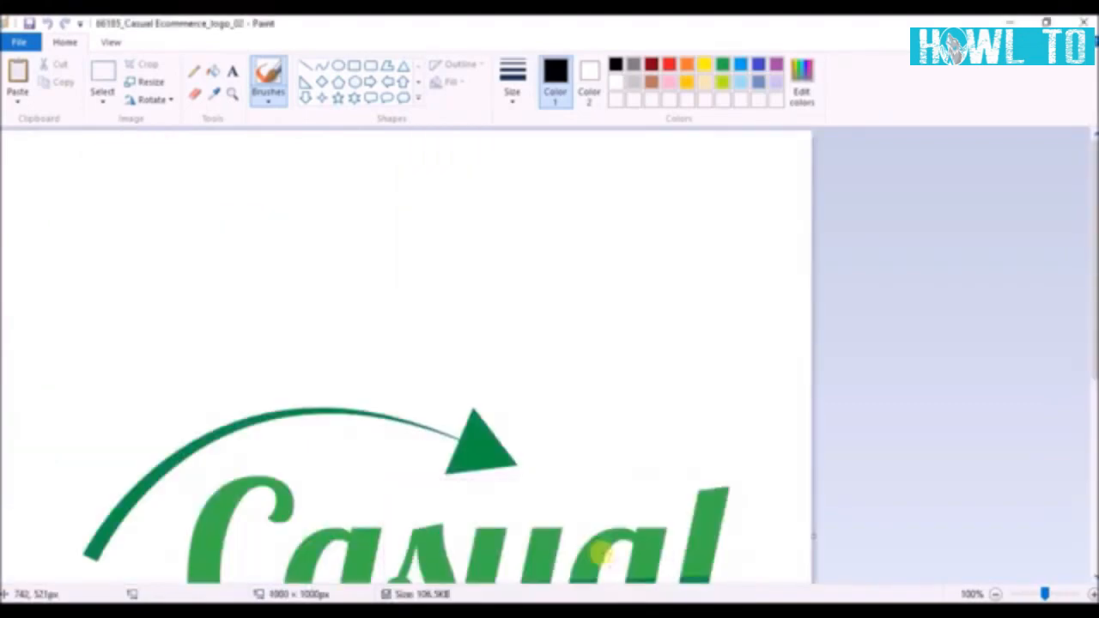
{"action": "mouse_move", "coordinate": [1090, 243]}
{"action": "left_mouse_down"}
{"action": "mouse_move", "coordinate": [1091, 378]}
{"action": "mouse_move", "coordinate": [1090, 242]}
{"action": "left_mouse_up"}
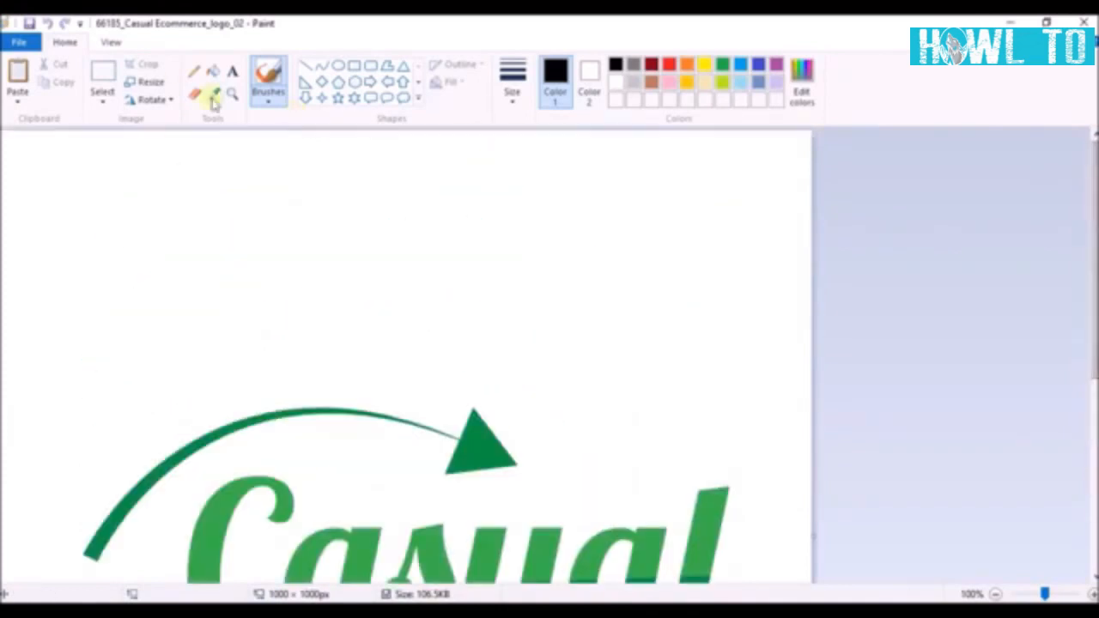
{"action": "left_click", "coordinate": [157, 83]}
{"action": "left_click", "coordinate": [177, 140]}
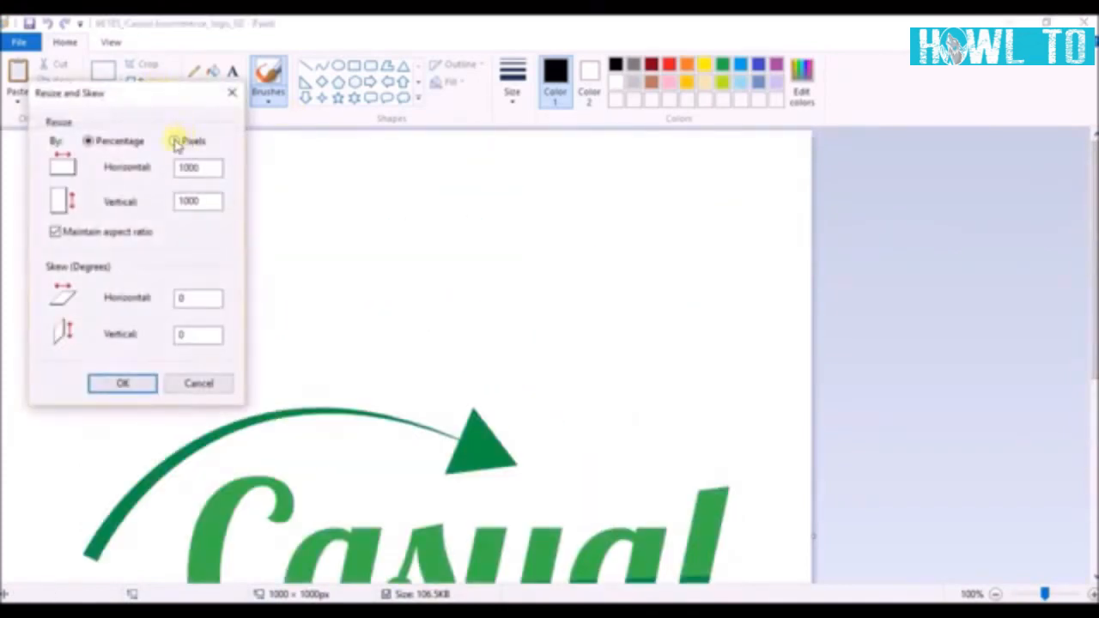
{"action": "double_click", "coordinate": [206, 167]}
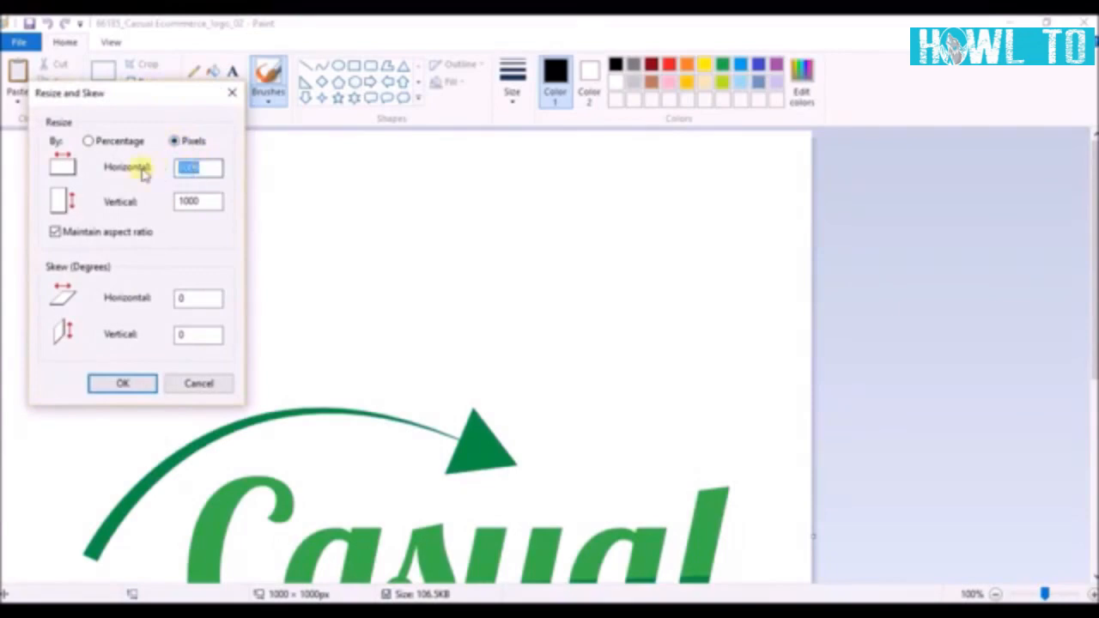
{"action": "type", "text": "200"}
{"action": "key", "text": "Return"}
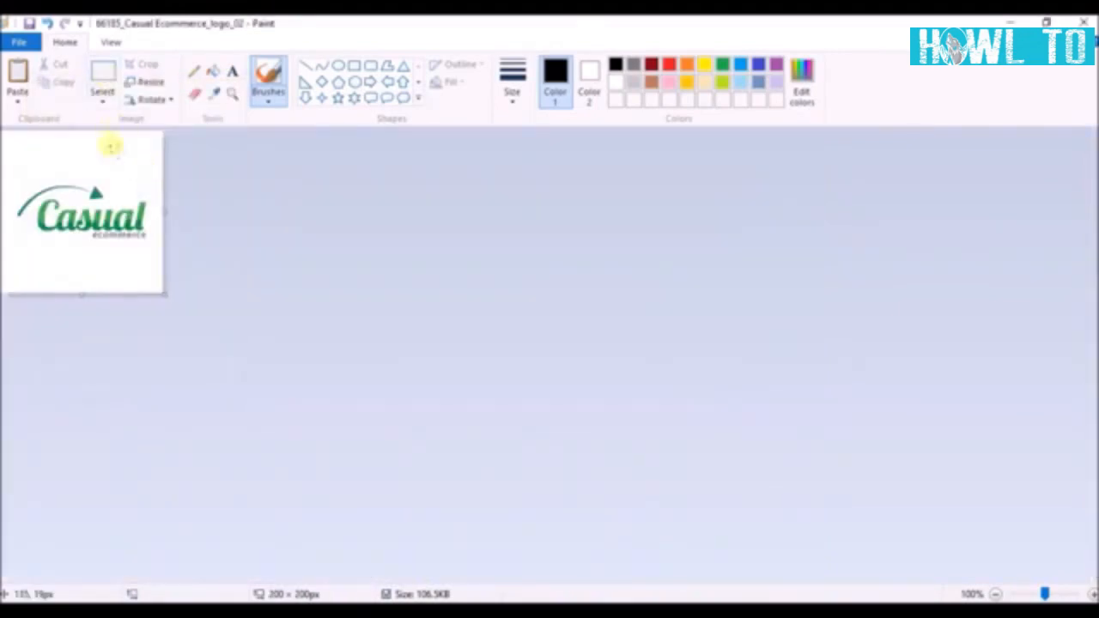
Copy the logo area, about 191 × 90 px, into the owls picture and place it in the picture's upper-right corner
{"action": "left_click", "coordinate": [101, 75]}
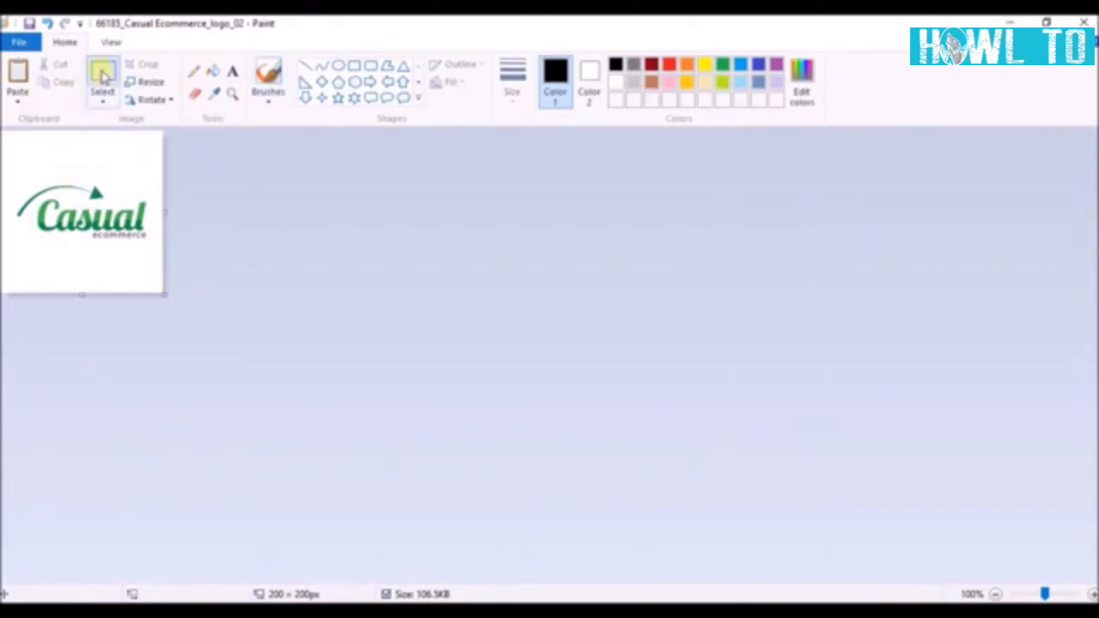
{"action": "left_click_drag", "start_coordinate": [7, 178], "coordinate": [161, 249]}
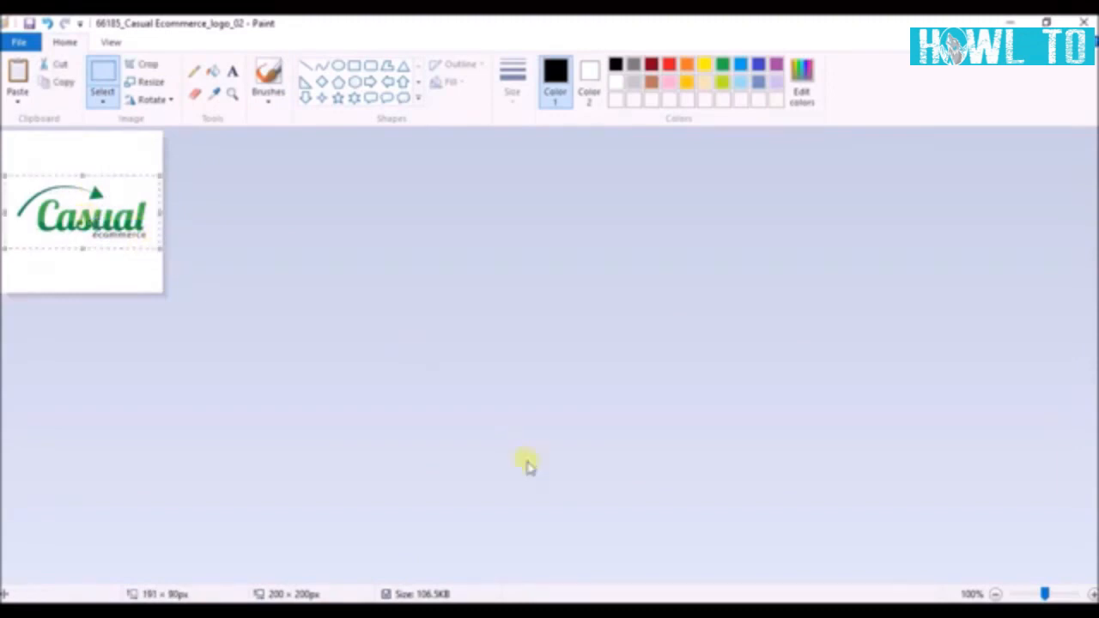
{"action": "mouse_move", "coordinate": [524, 611]}
{"action": "left_click", "coordinate": [503, 566]}
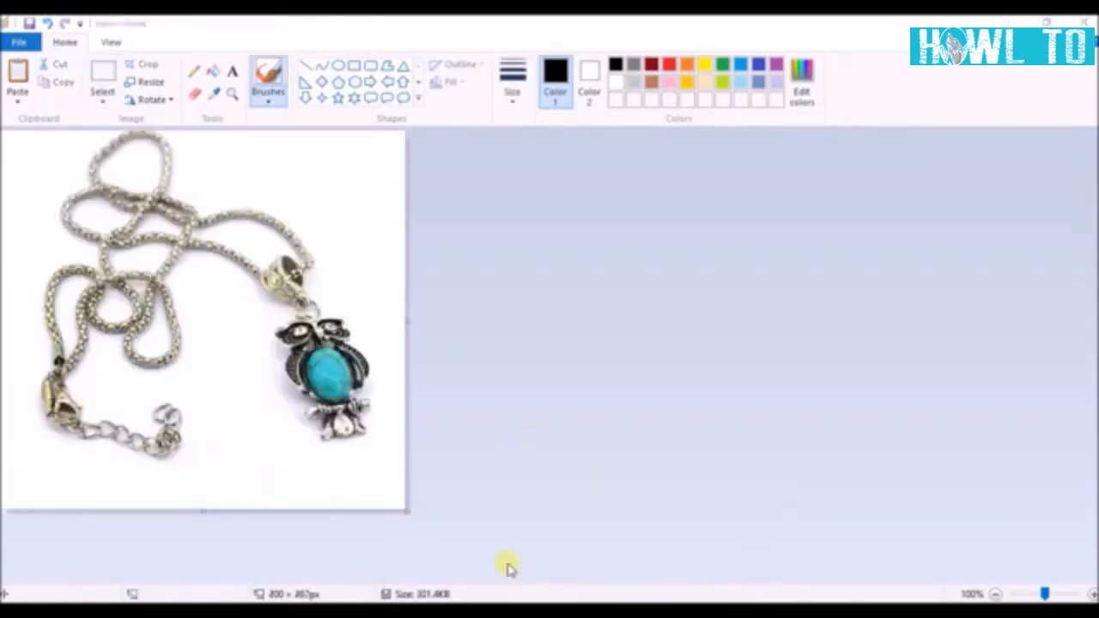
{"action": "key", "text": "ctrl+v"}
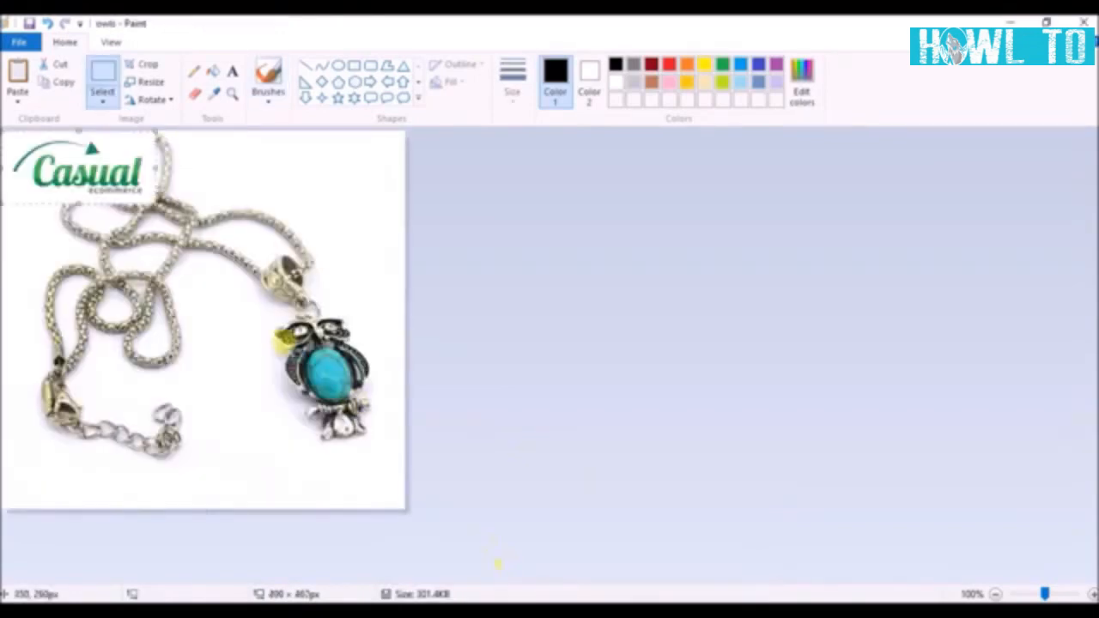
{"action": "left_click_drag", "start_coordinate": [94, 160], "coordinate": [357, 160]}
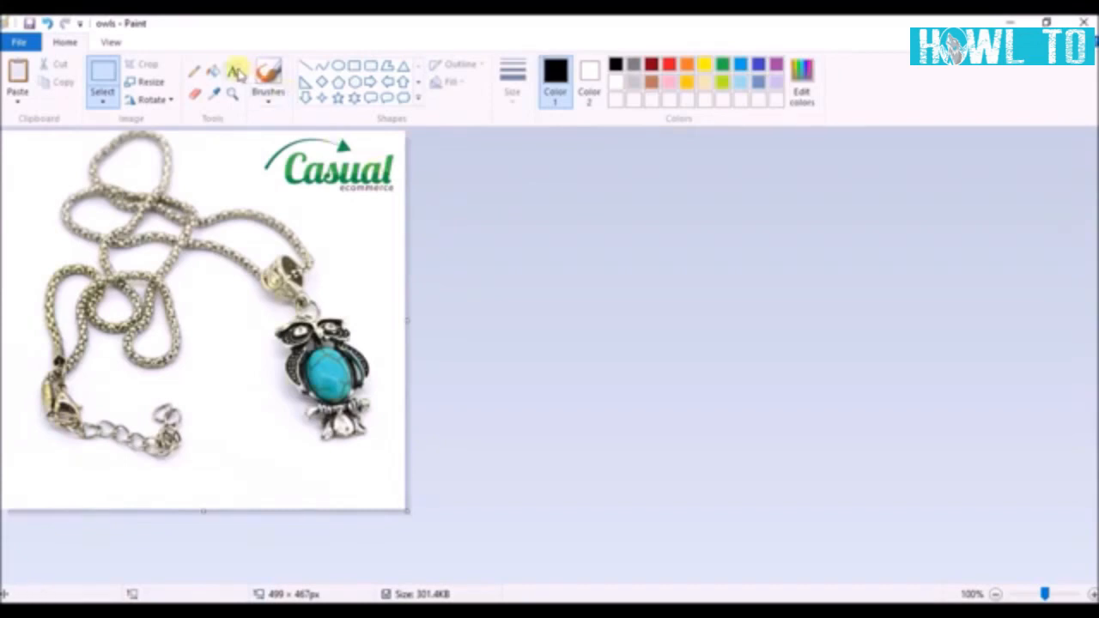
Add a text box about 484 × 53 px along the bottom of the owls picture reading "Share with your friends!"
{"action": "left_click", "coordinate": [236, 72]}
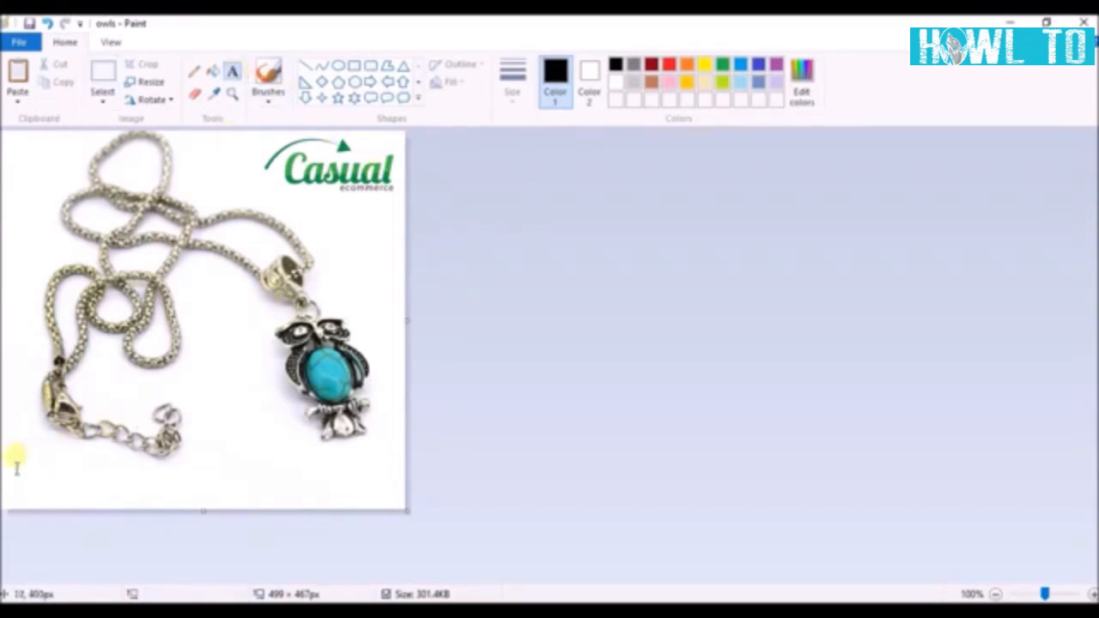
{"action": "left_click_drag", "start_coordinate": [9, 459], "coordinate": [403, 505]}
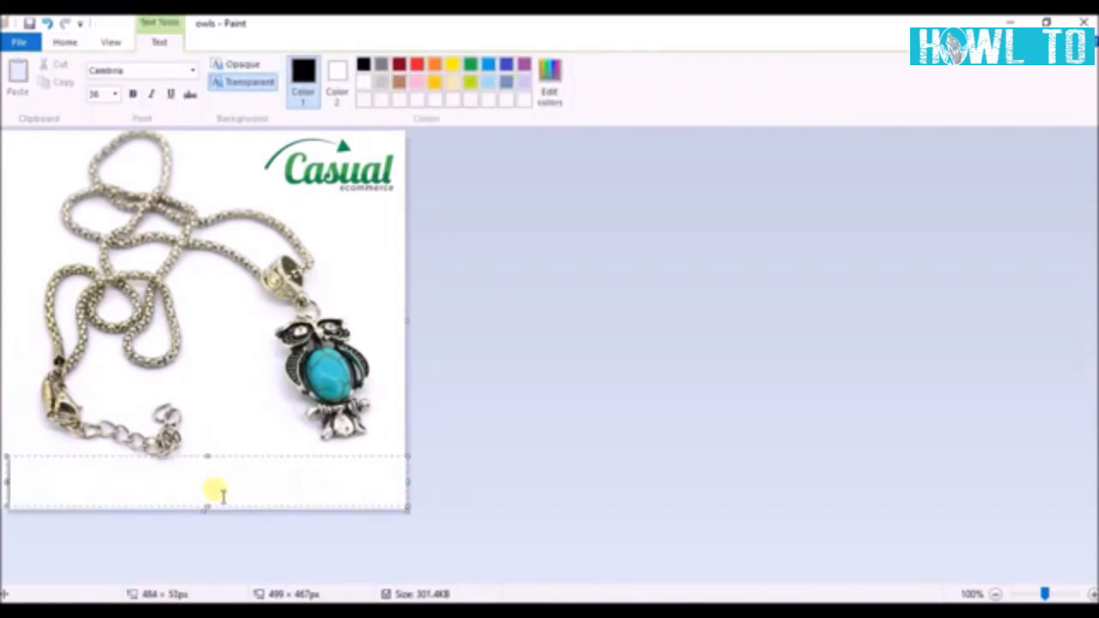
{"action": "type", "text": "Sh"}
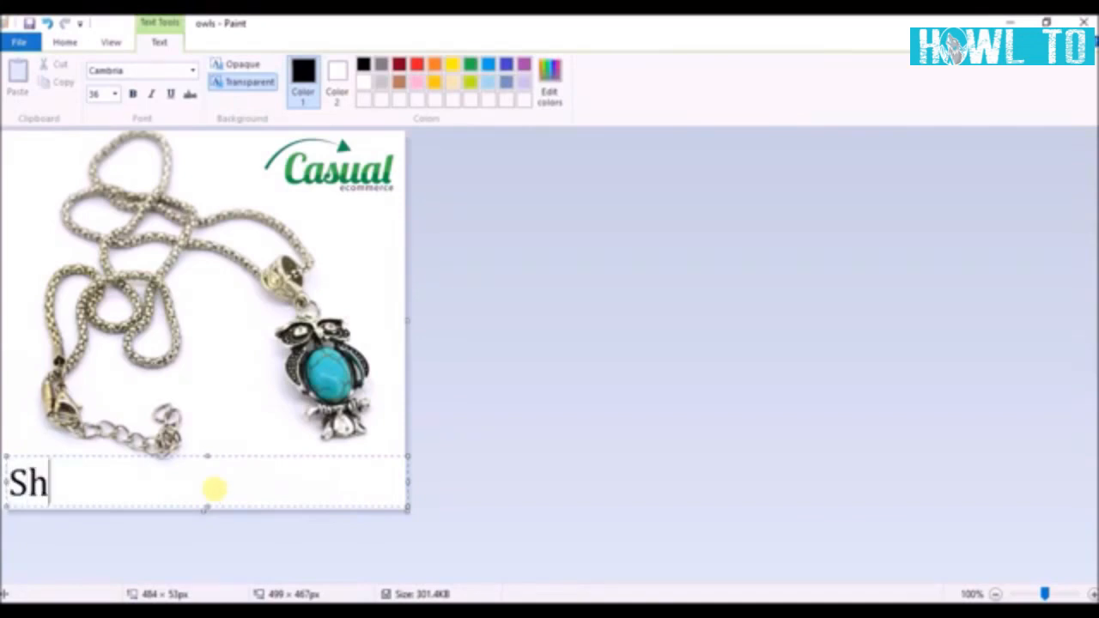
{"action": "type", "text": "are with you"}
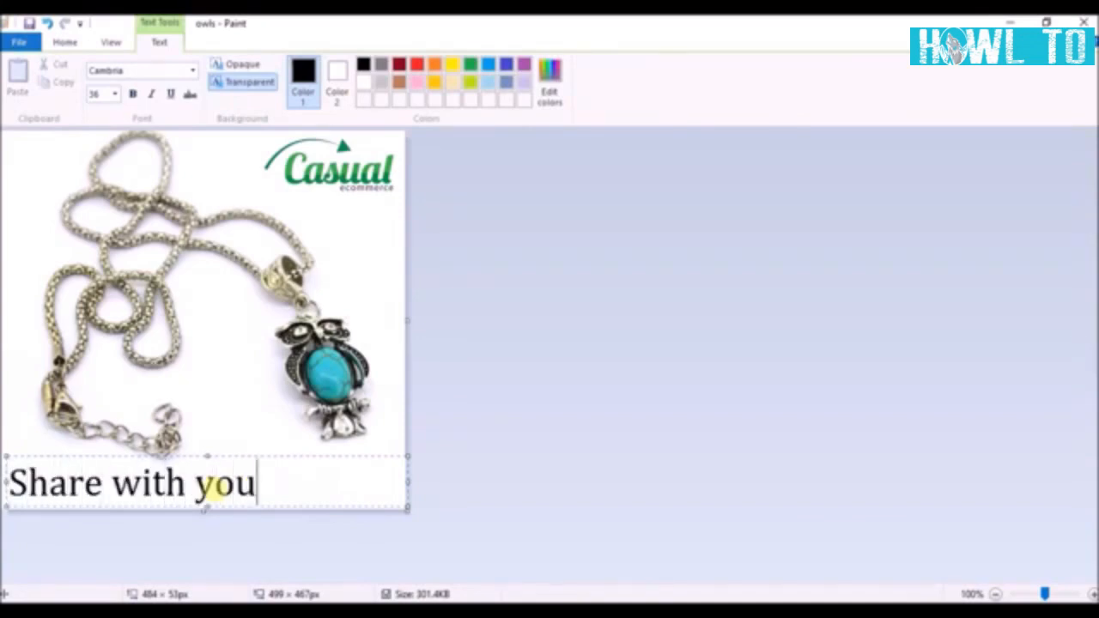
{"action": "type", "text": "r friends"}
{"action": "key", "text": "BackSpace"}
{"action": "key", "text": "BackSpace"}
{"action": "key", "text": "BackSpace"}
{"action": "key", "text": "BackSpace"}
{"action": "key", "text": "BackSpace"}
{"action": "key", "text": "BackSpace"}
{"action": "key", "text": "BackSpace"}
{"action": "key", "text": "BackSpace"}
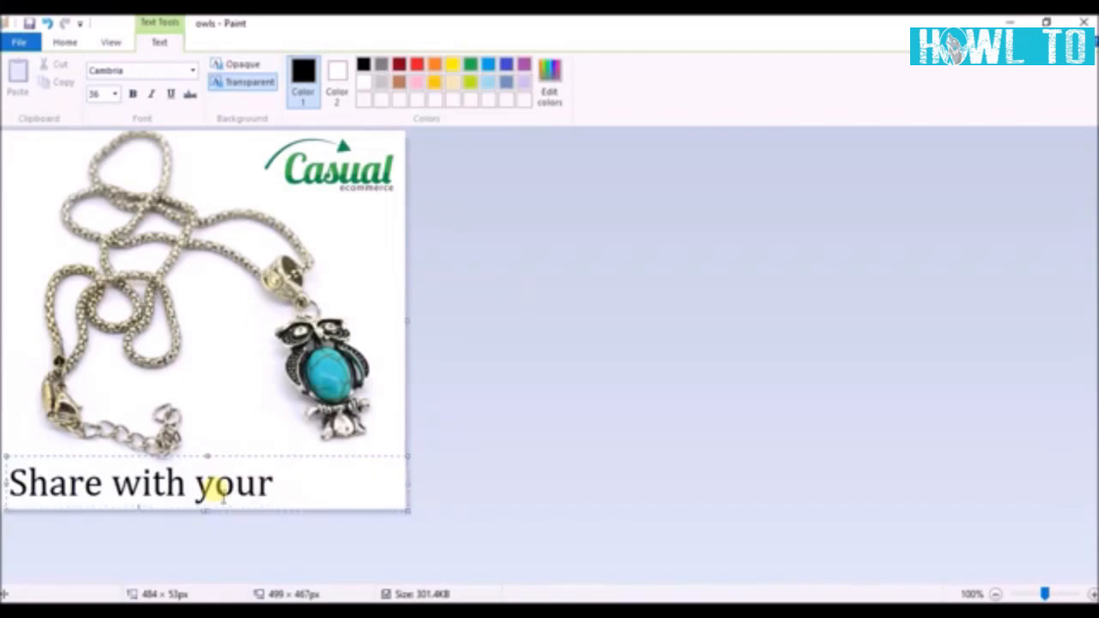
Set the whole "Share with your friends!" caption to font size 24 and centre it below the necklace
{"action": "left_click_drag", "start_coordinate": [289, 488], "coordinate": [7, 483]}
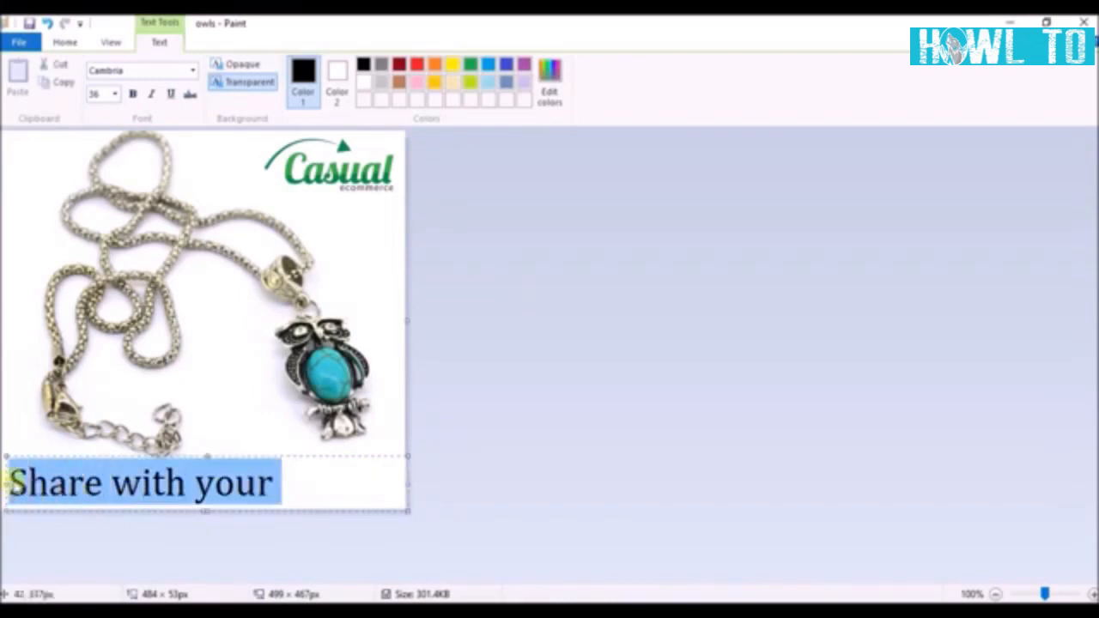
{"action": "left_click", "coordinate": [117, 94]}
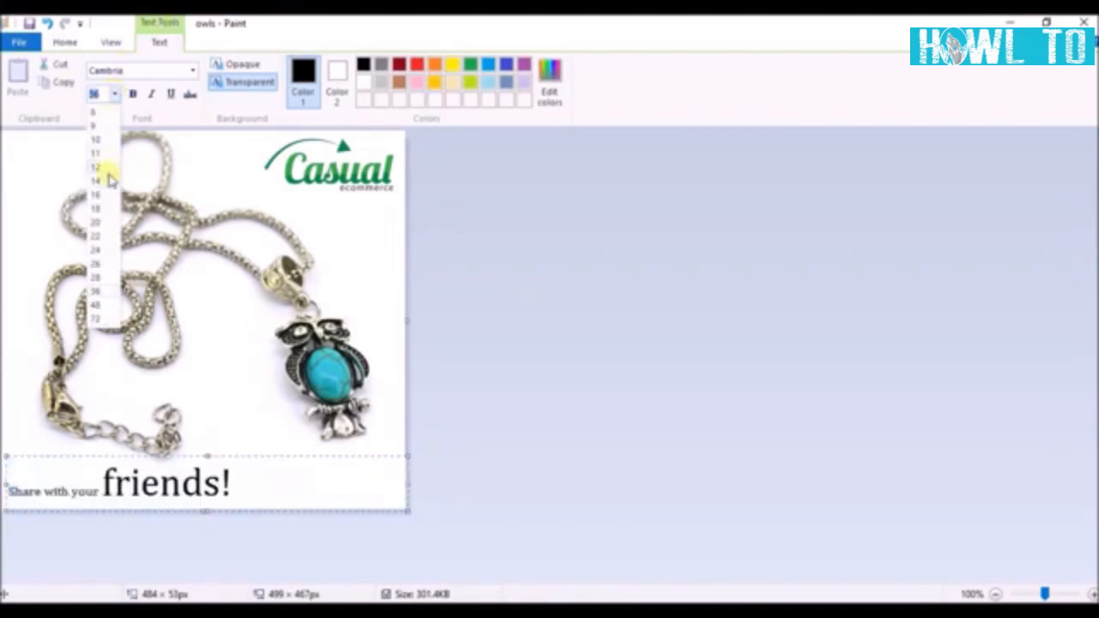
{"action": "left_click", "coordinate": [96, 249]}
{"action": "left_click", "coordinate": [343, 486]}
{"action": "left_click_drag", "start_coordinate": [350, 490], "coordinate": [191, 486]}
{"action": "left_click", "coordinate": [115, 95]}
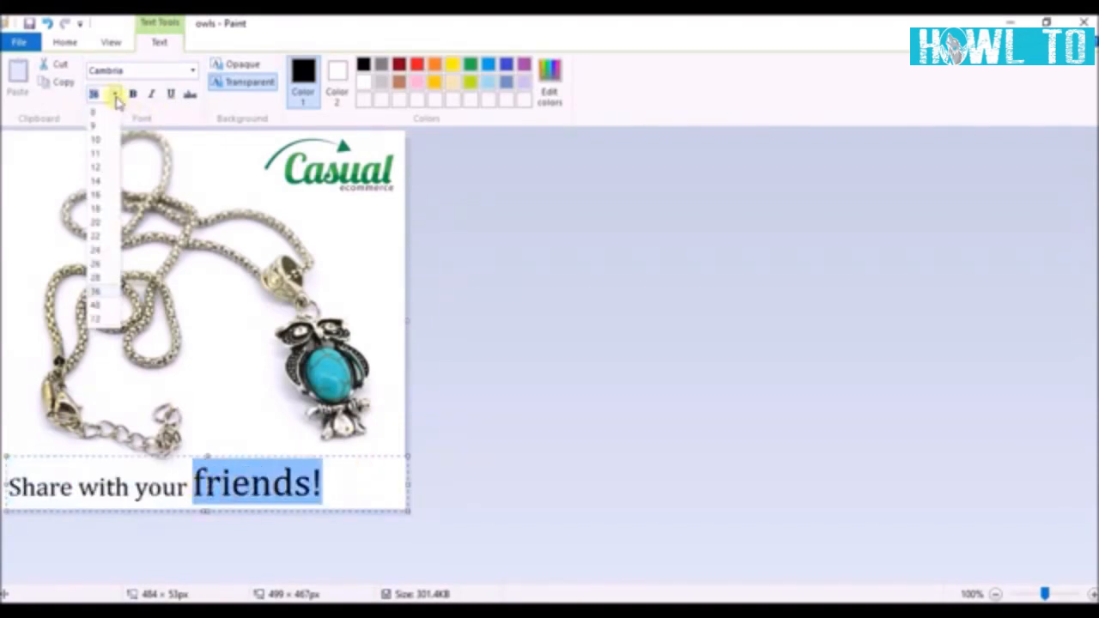
{"action": "left_click", "coordinate": [98, 249]}
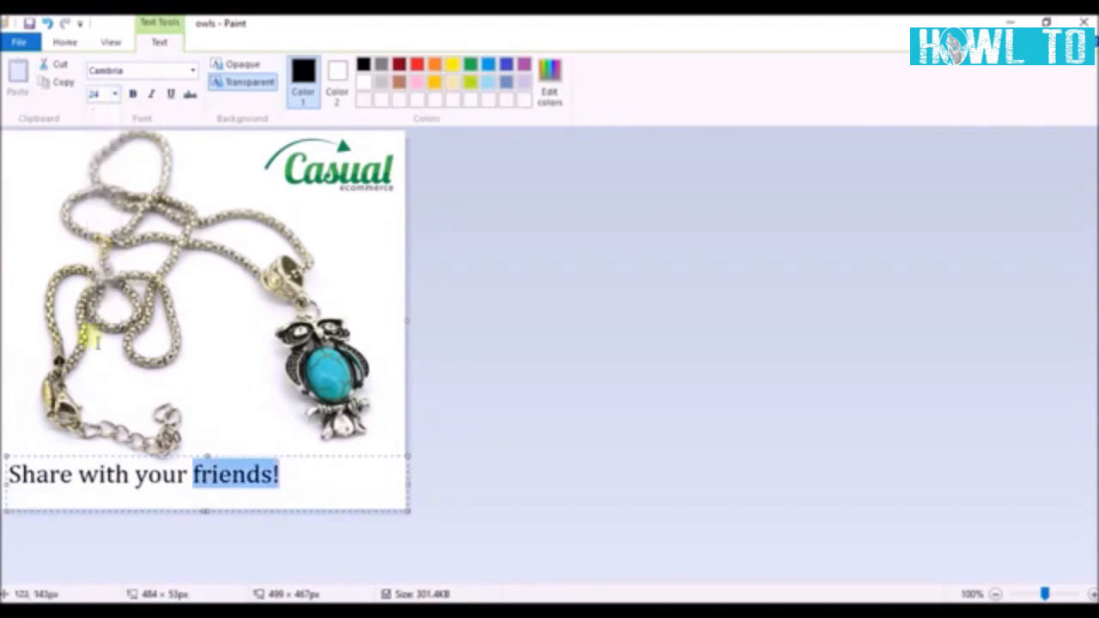
{"action": "left_click_drag", "start_coordinate": [12, 486], "coordinate": [57, 489]}
{"action": "left_click", "coordinate": [29, 473]}
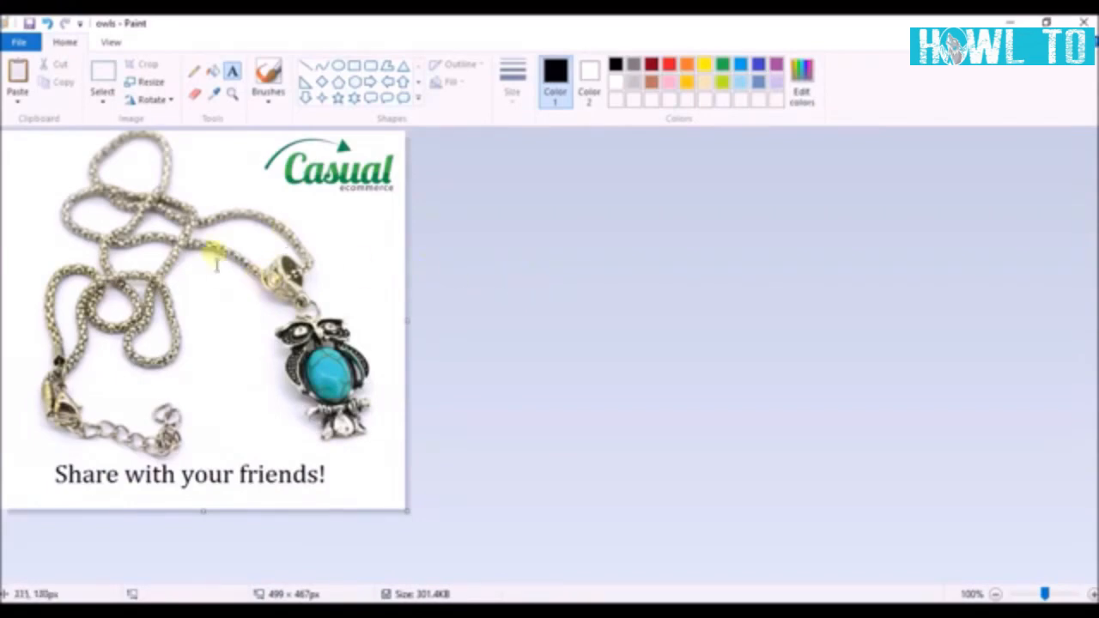
Reopen the original owls picture without the logo and caption
{"action": "left_click", "coordinate": [24, 42]}
{"action": "left_click", "coordinate": [55, 110]}
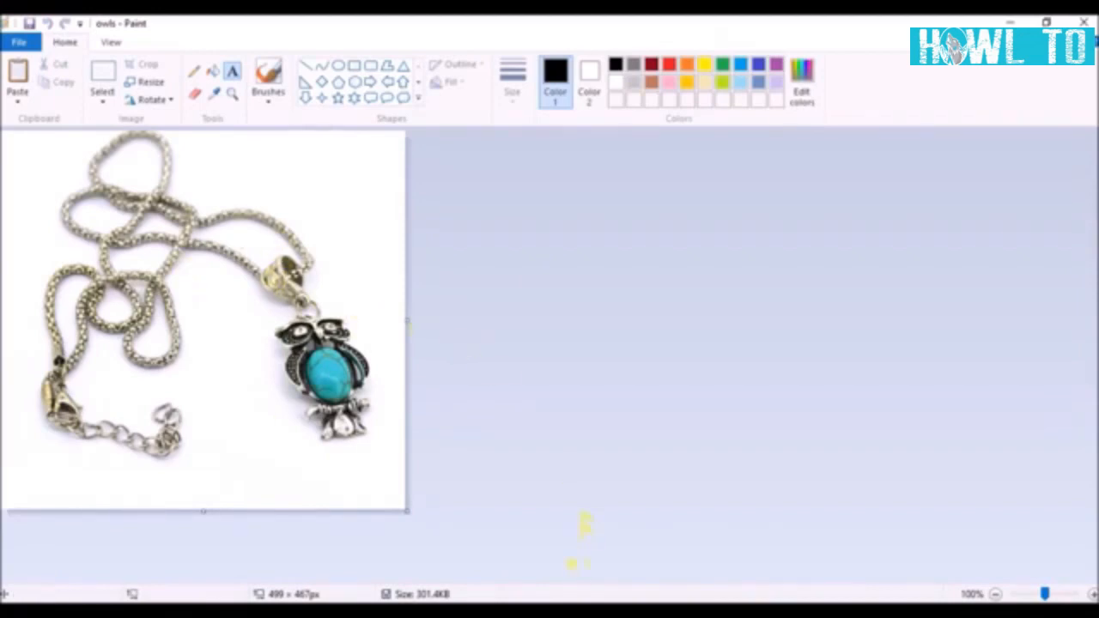
Open the stickersbanners-special-offer image in place of the Casual Ecommerce logo
{"action": "left_click", "coordinate": [611, 553]}
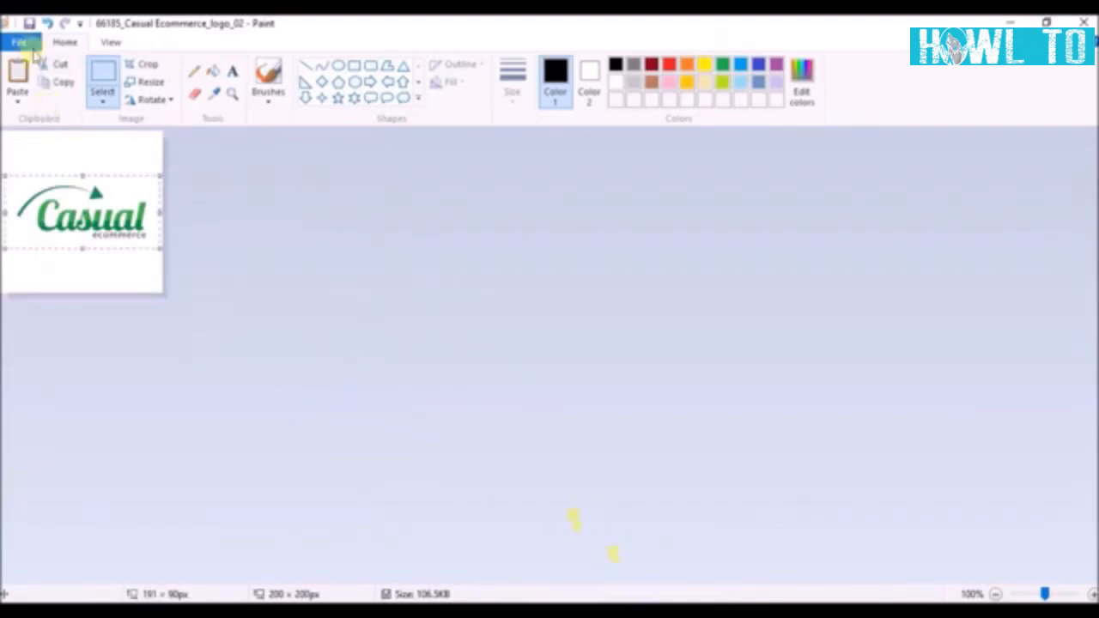
{"action": "left_click", "coordinate": [26, 43]}
{"action": "left_click", "coordinate": [67, 111]}
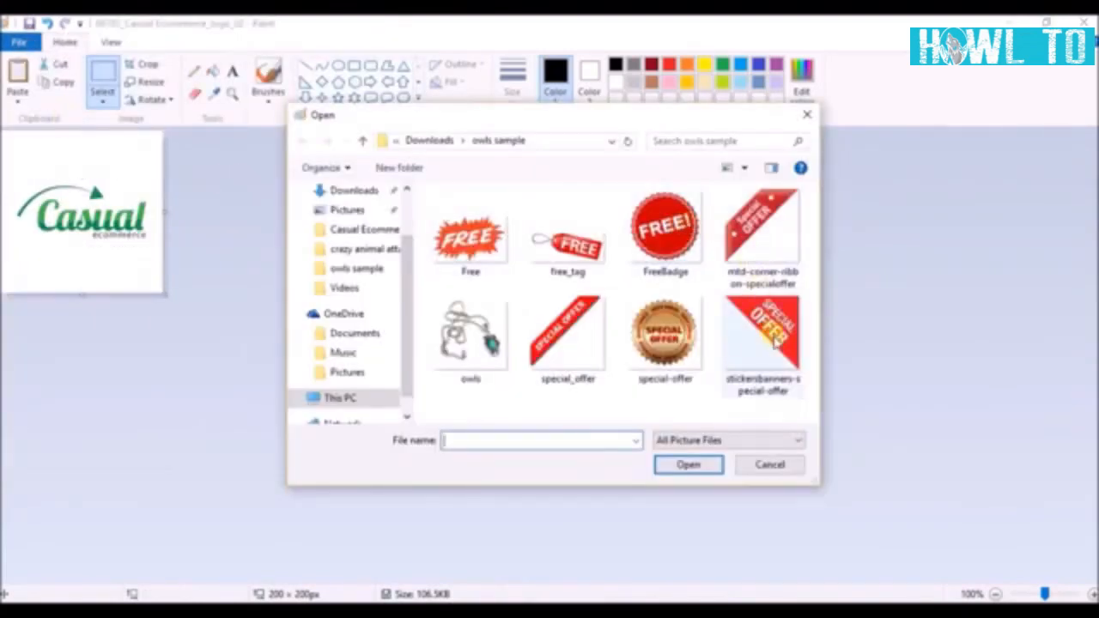
{"action": "double_click", "coordinate": [763, 335]}
{"action": "left_click", "coordinate": [579, 344]}
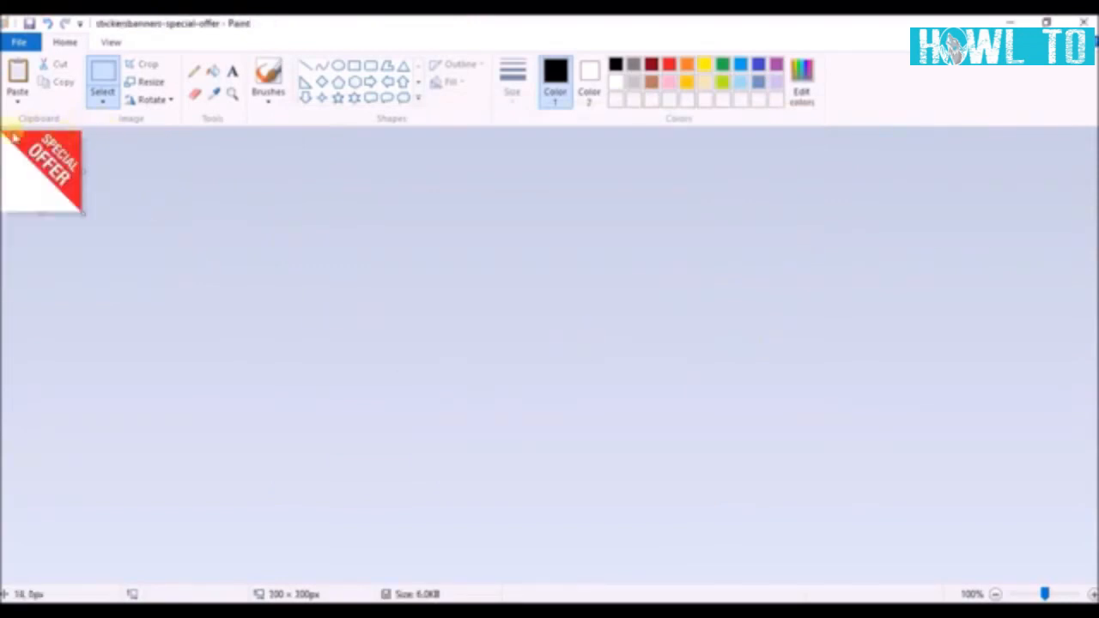
Copy the Special Offer banner, about 98 × 99 px, into the owls picture and fit it into the picture's upper-right corner
{"action": "left_click_drag", "start_coordinate": [7, 135], "coordinate": [94, 219]}
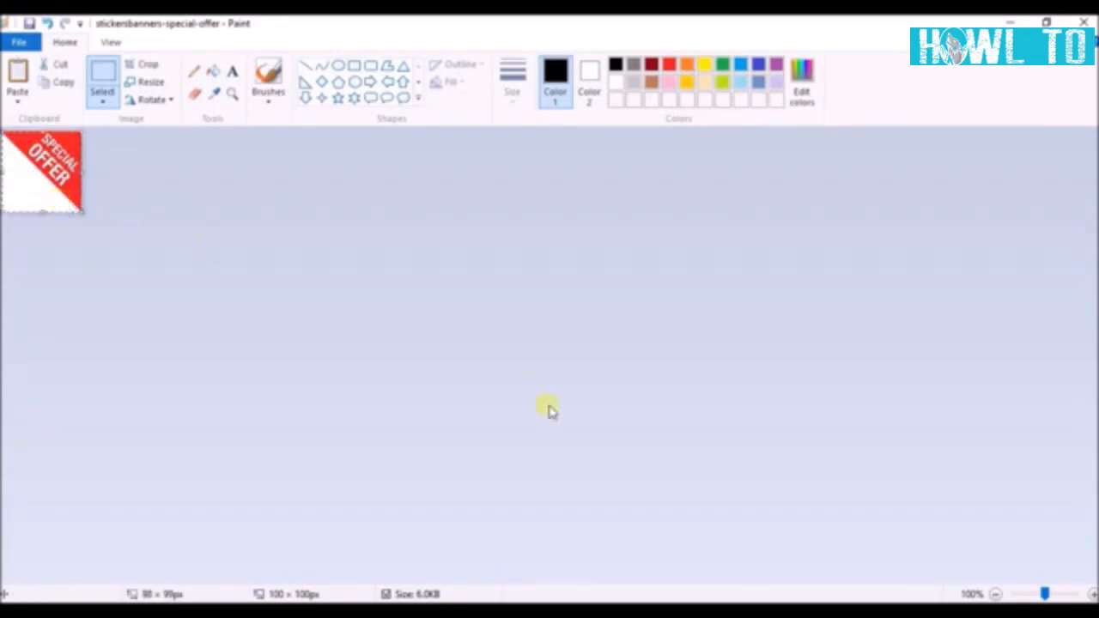
{"action": "mouse_move", "coordinate": [563, 608]}
{"action": "left_click", "coordinate": [499, 546]}
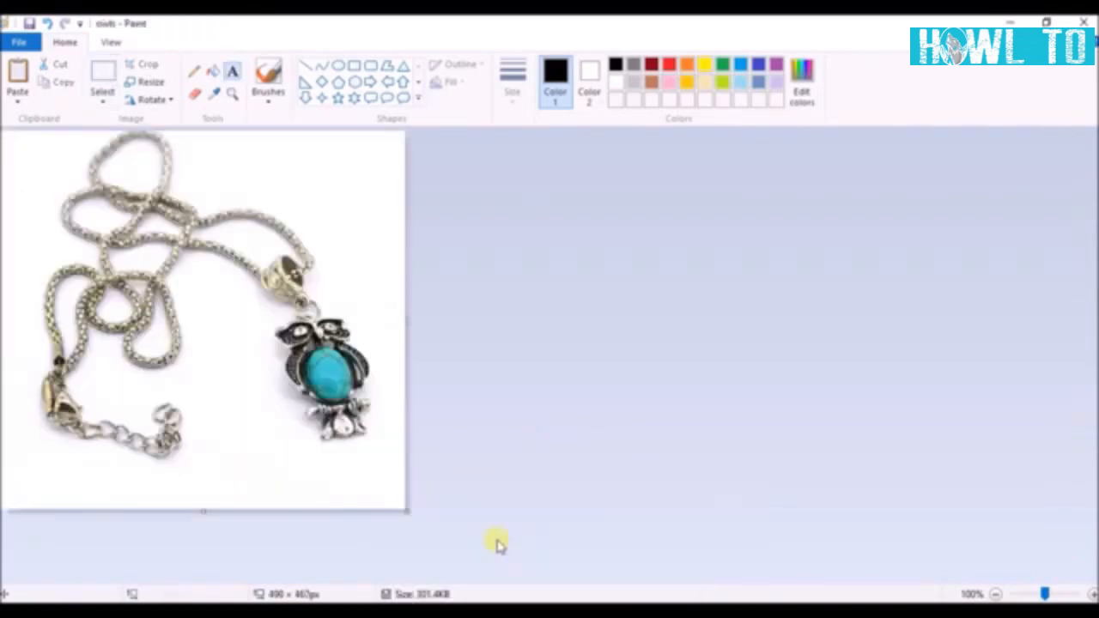
{"action": "key", "text": "ctrl+v"}
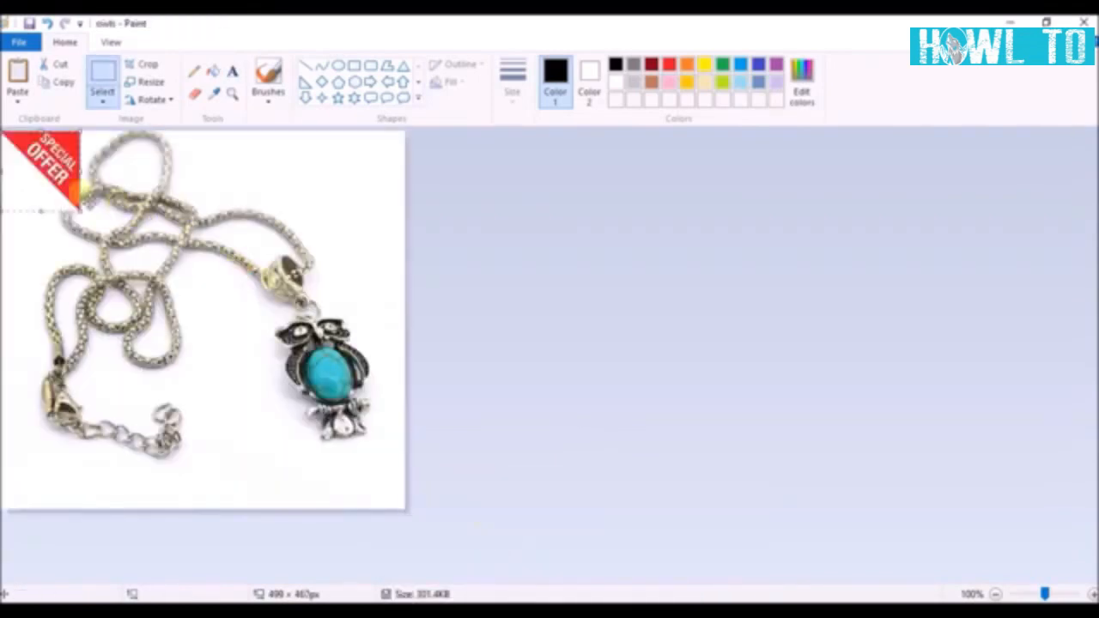
{"action": "left_click_drag", "start_coordinate": [63, 200], "coordinate": [383, 199]}
{"action": "left_click", "coordinate": [479, 251]}
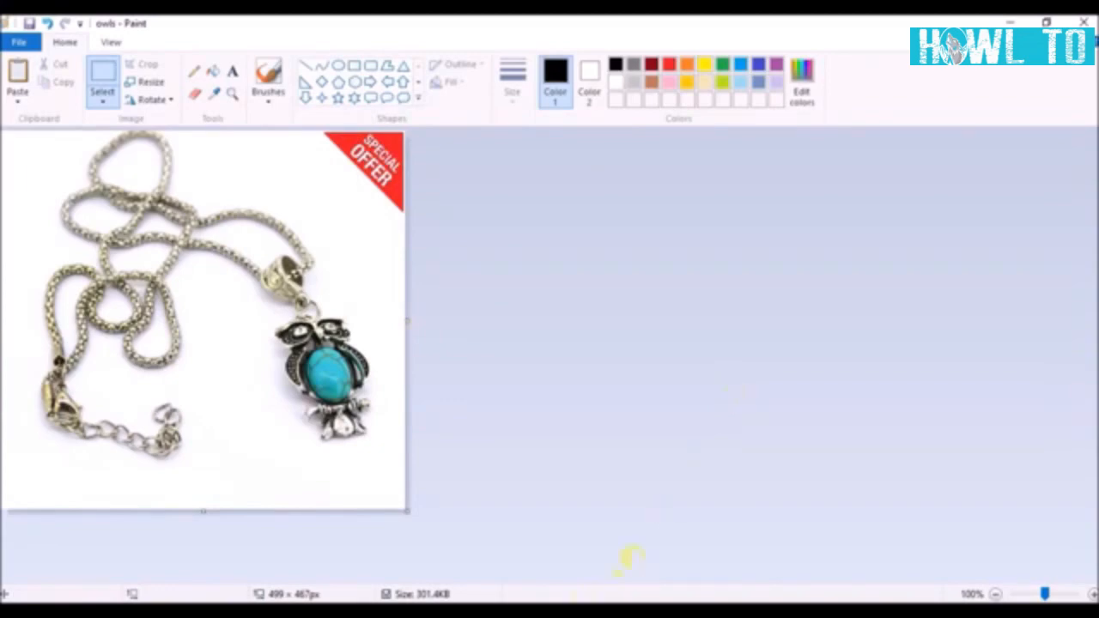
Open the free_tag image from the owls sample folder in place of the Special Offer banner image
{"action": "left_click", "coordinate": [601, 545]}
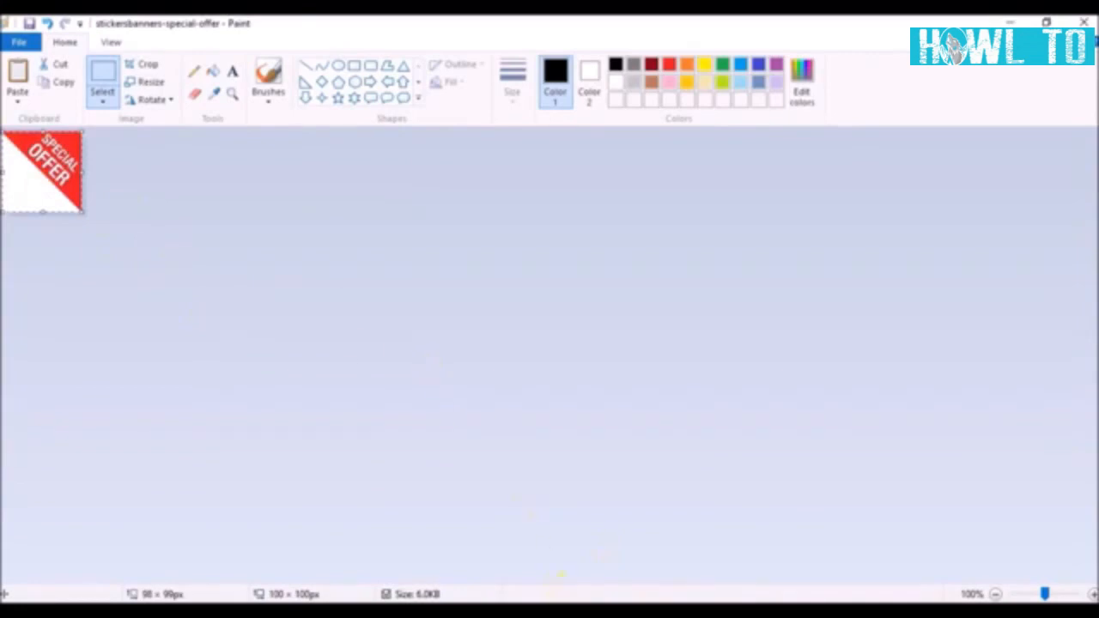
{"action": "mouse_move", "coordinate": [563, 608]}
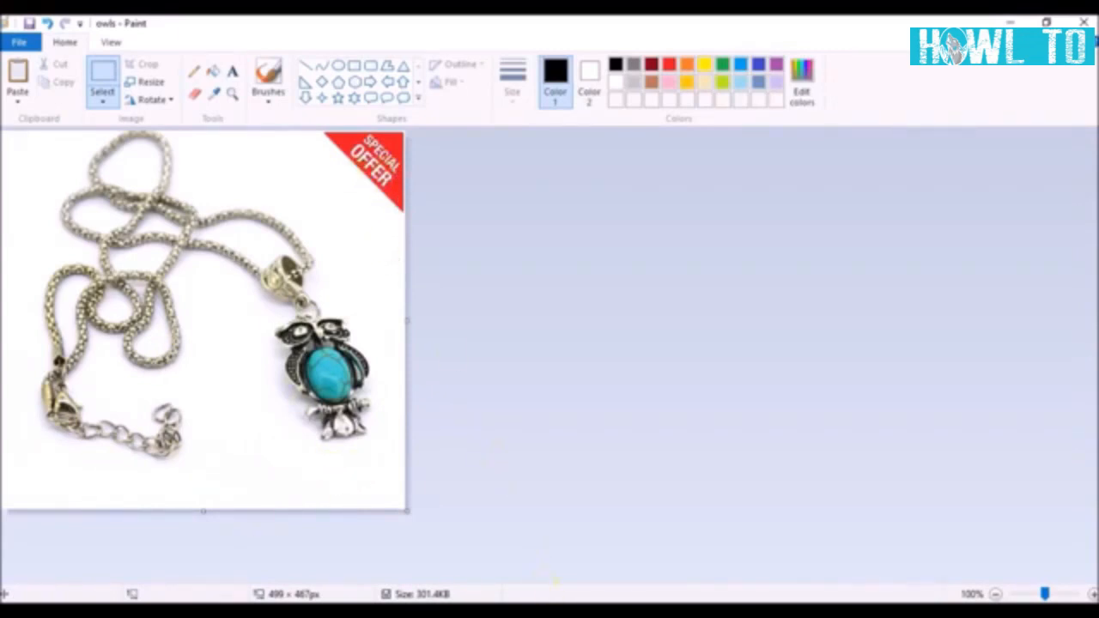
{"action": "mouse_move", "coordinate": [556, 583]}
{"action": "left_click", "coordinate": [601, 553]}
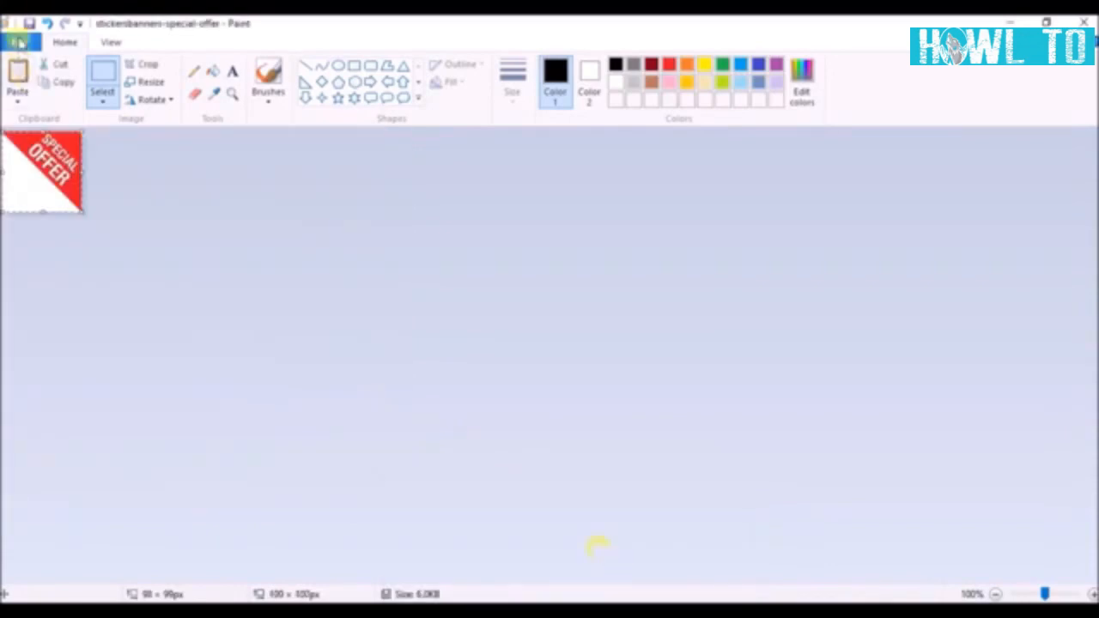
{"action": "left_click", "coordinate": [21, 41]}
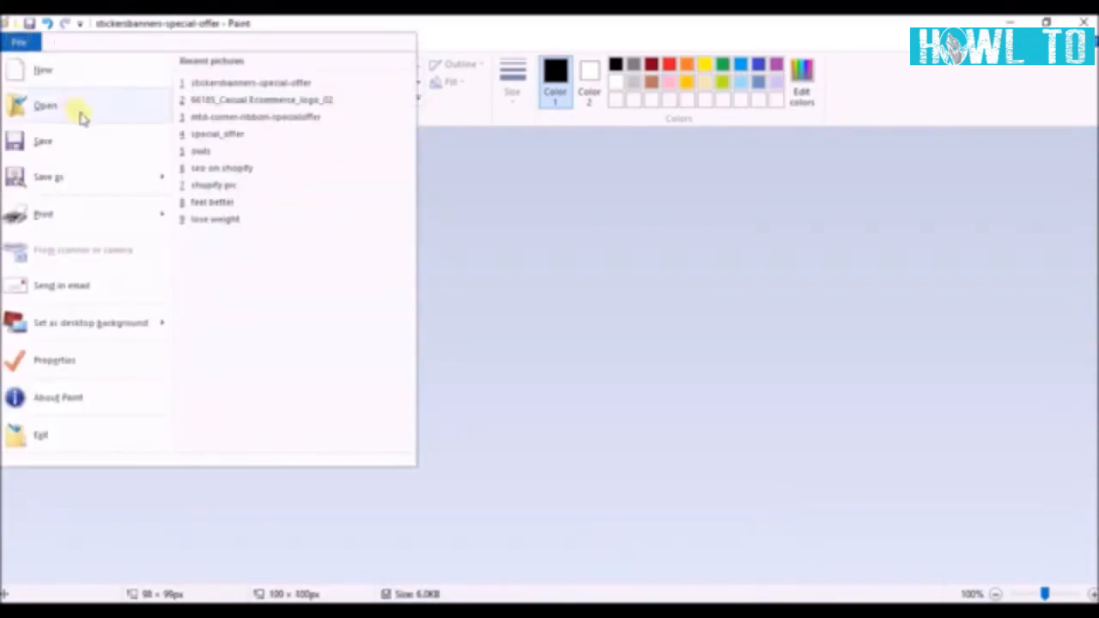
{"action": "key", "text": "Escape"}
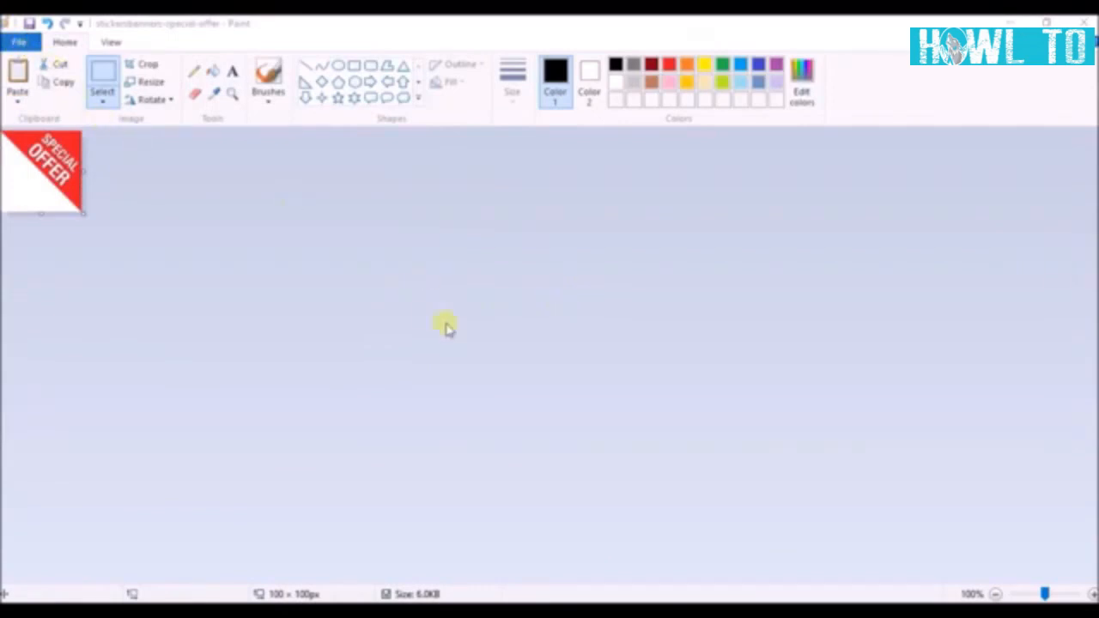
{"action": "key", "text": "ctrl+o"}
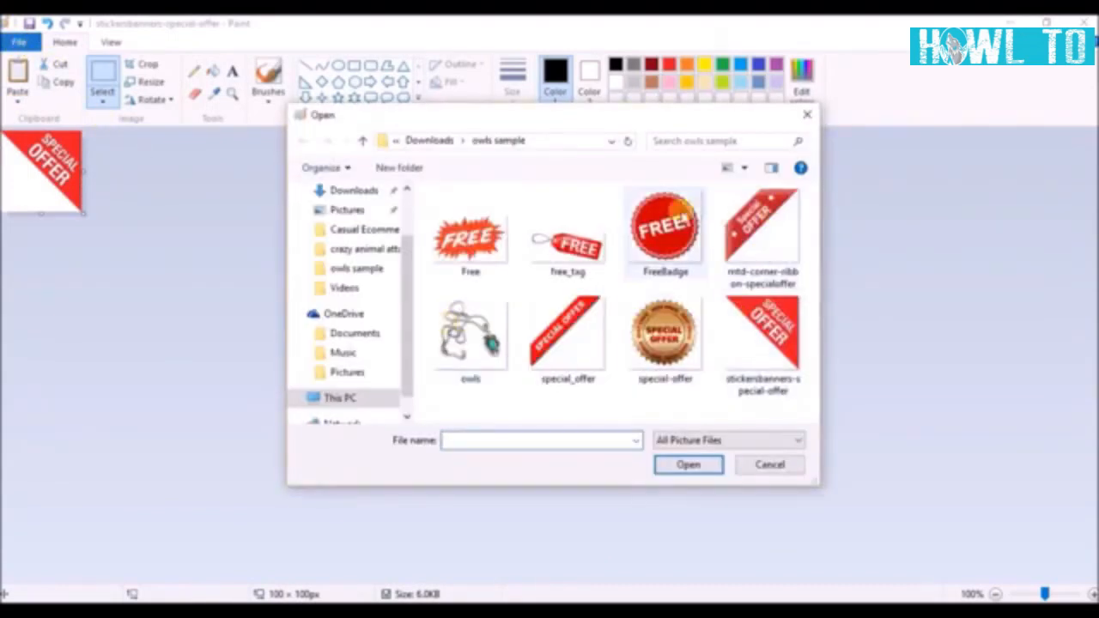
{"action": "left_click", "coordinate": [592, 243]}
{"action": "double_click", "coordinate": [593, 243]}
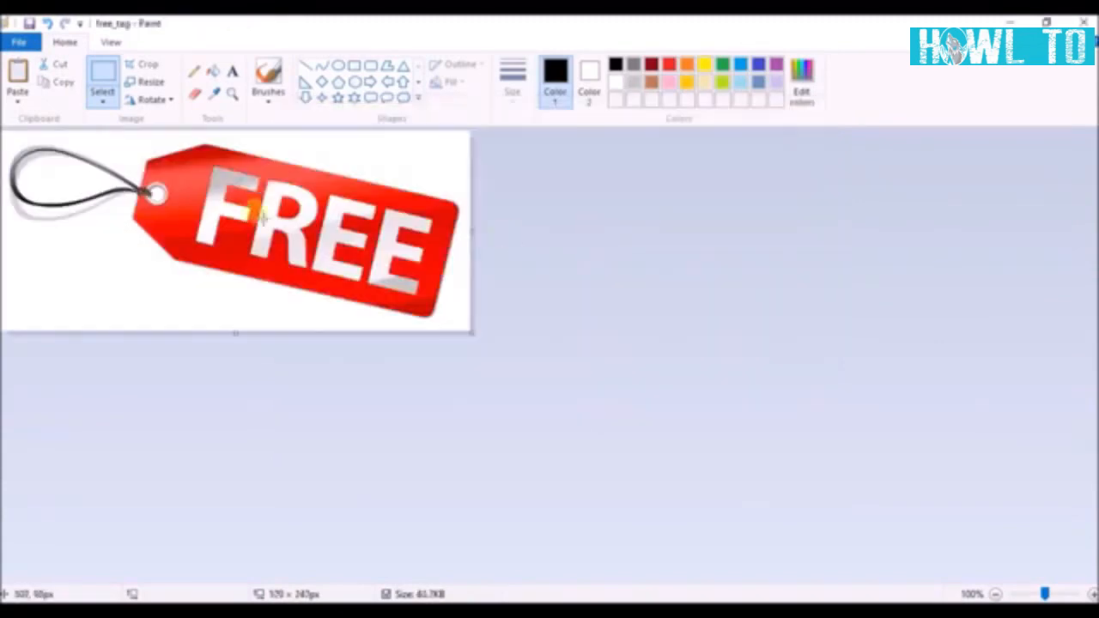
Resize the FREE tag image to 200 pixels wide, maintaining its aspect ratio
{"action": "left_click", "coordinate": [149, 83]}
{"action": "left_click", "coordinate": [175, 140]}
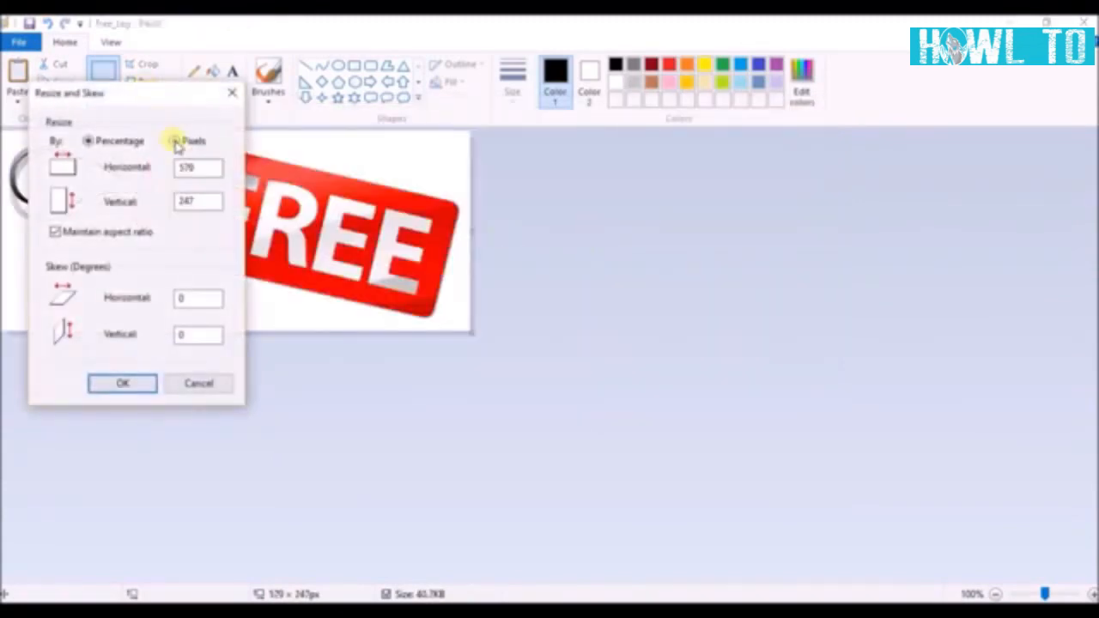
{"action": "double_click", "coordinate": [198, 168]}
{"action": "type", "text": "200"}
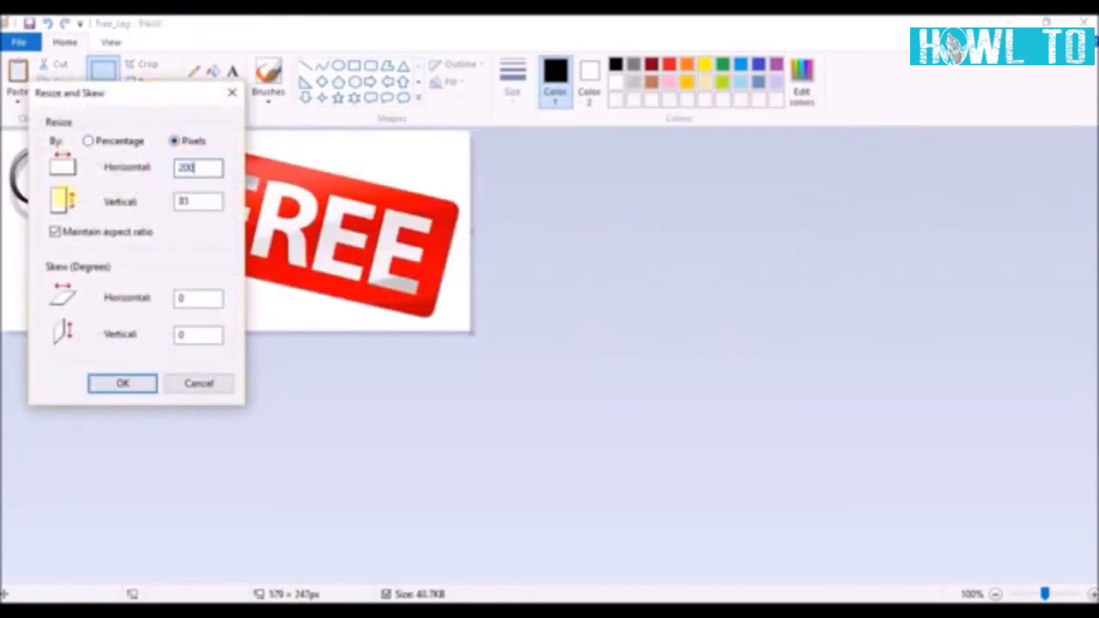
{"action": "key", "text": "Return"}
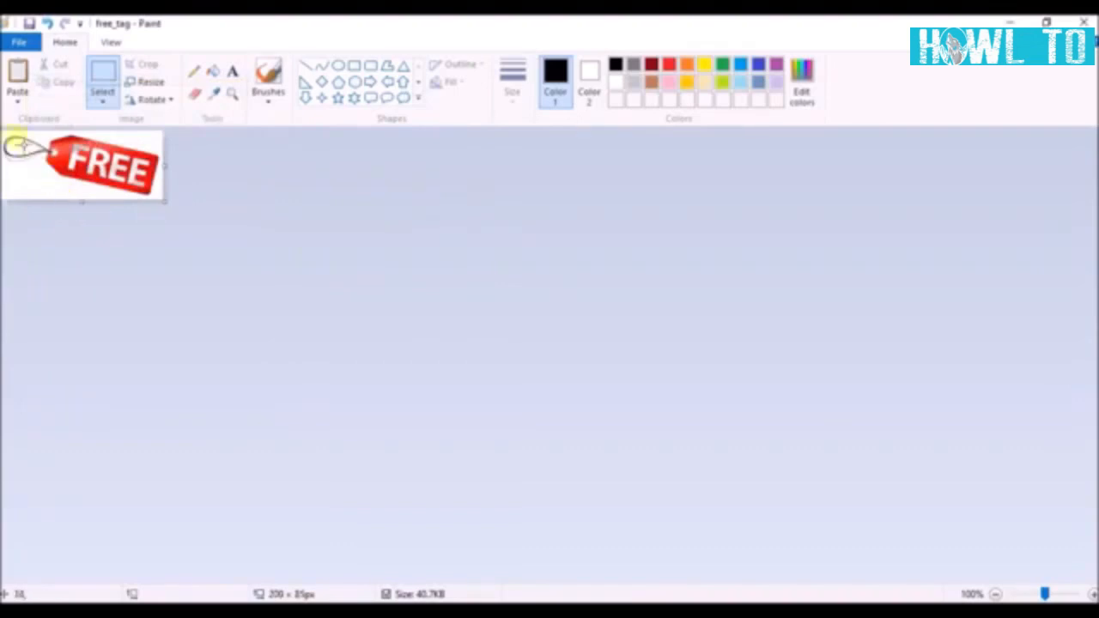
Copy the FREE tag, about 198 × 81 px, into the owls picture and place it just below the owl pendant
{"action": "left_click_drag", "start_coordinate": [4, 135], "coordinate": [173, 204]}
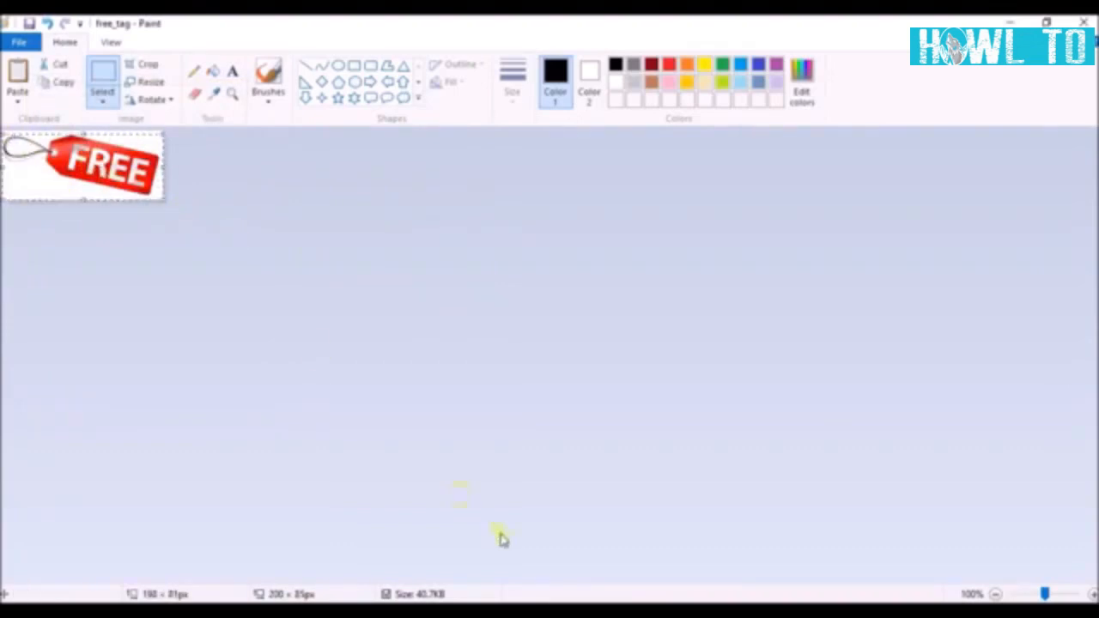
{"action": "mouse_move", "coordinate": [564, 611]}
{"action": "left_click", "coordinate": [510, 579]}
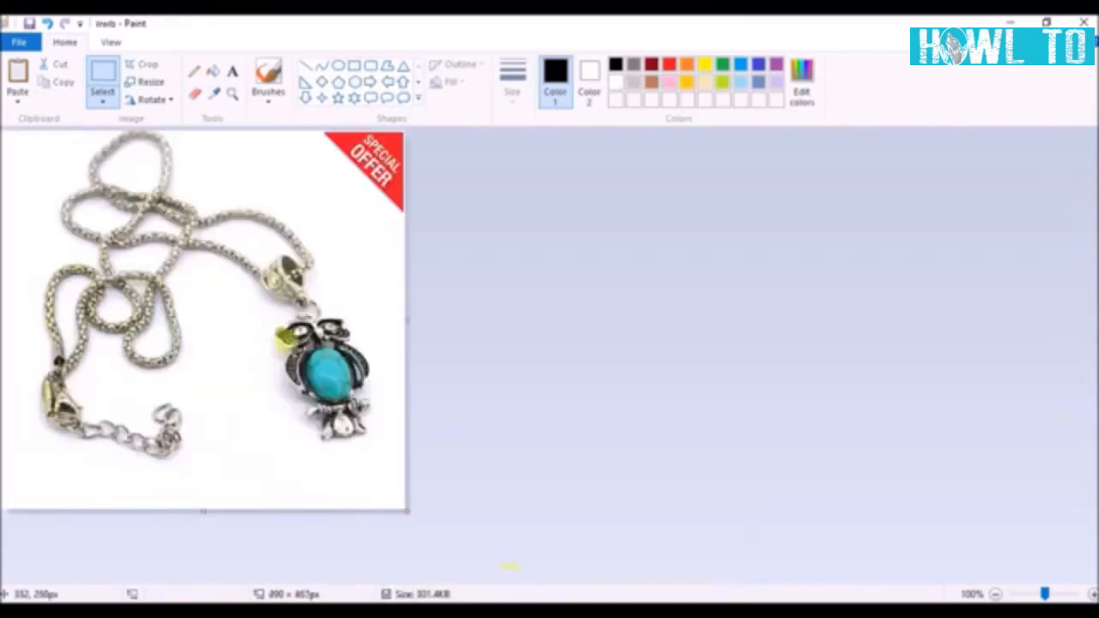
{"action": "key", "text": "ctrl+v"}
{"action": "left_click_drag", "start_coordinate": [125, 171], "coordinate": [354, 486]}
{"action": "left_click", "coordinate": [506, 385]}
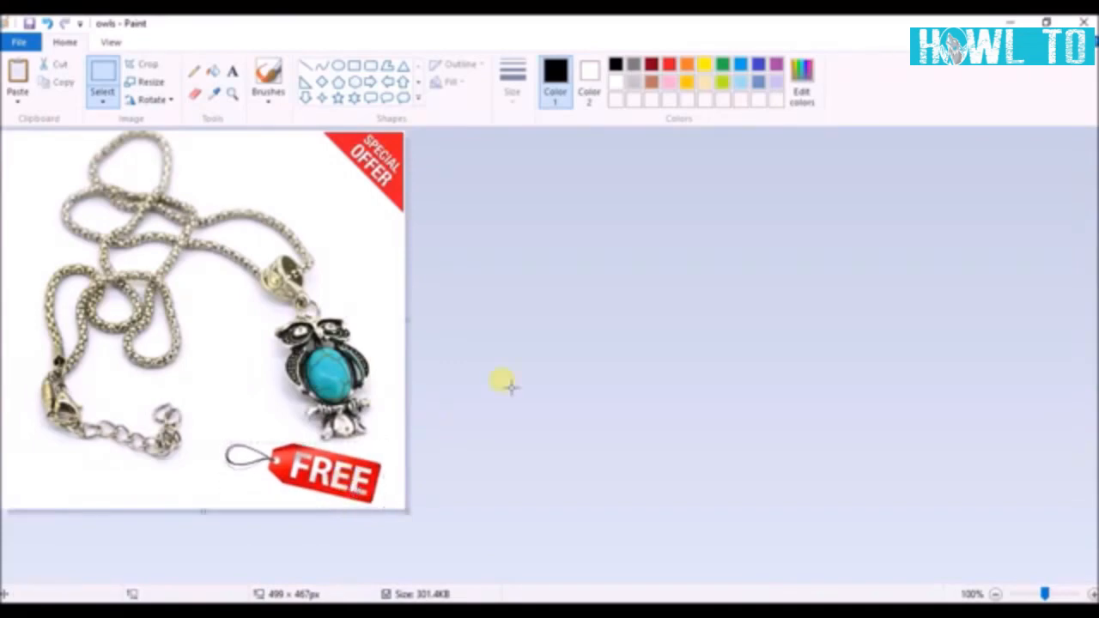
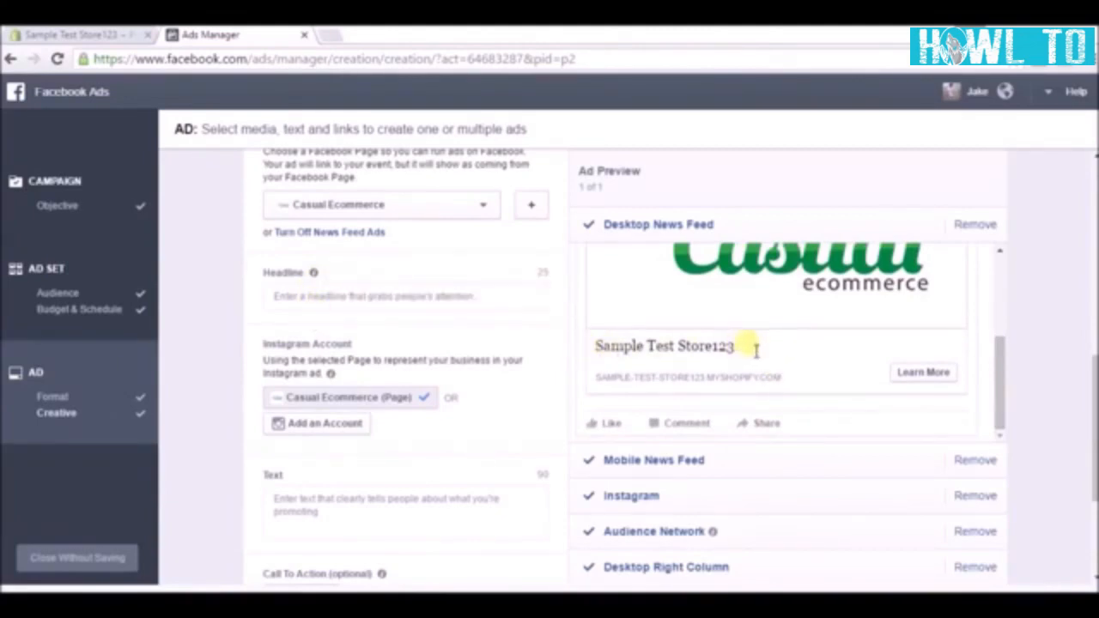
In Facebook Ads Manager, enter "Casual Ecommerce T-Shirt" as the ad's headline
{"action": "left_click", "coordinate": [382, 296]}
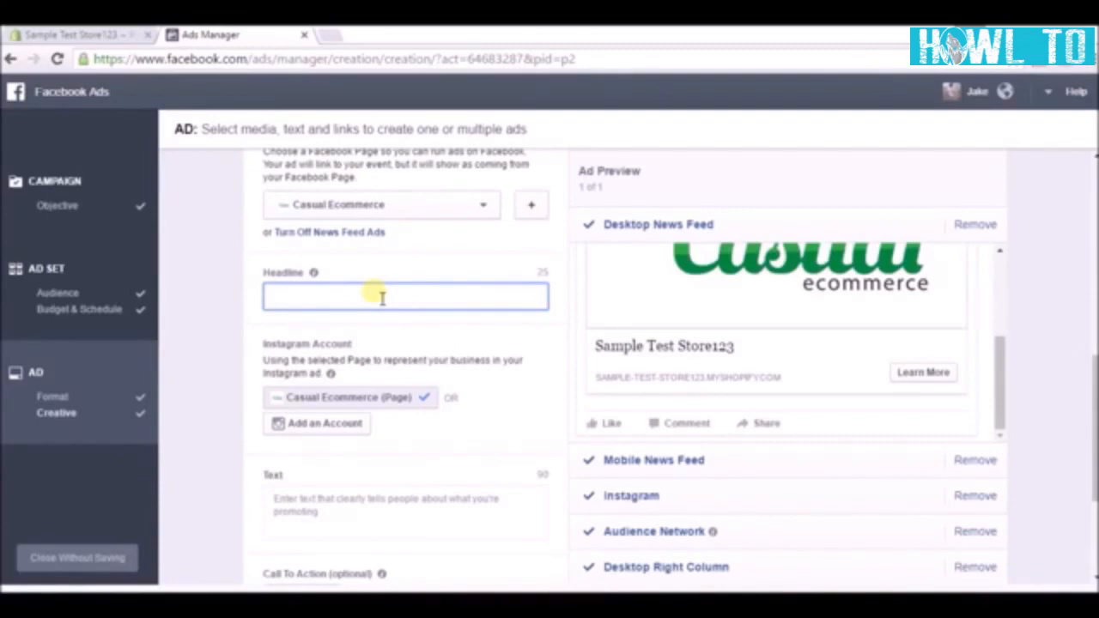
{"action": "type", "text": "Casual Ecommerce T-Shirt"}
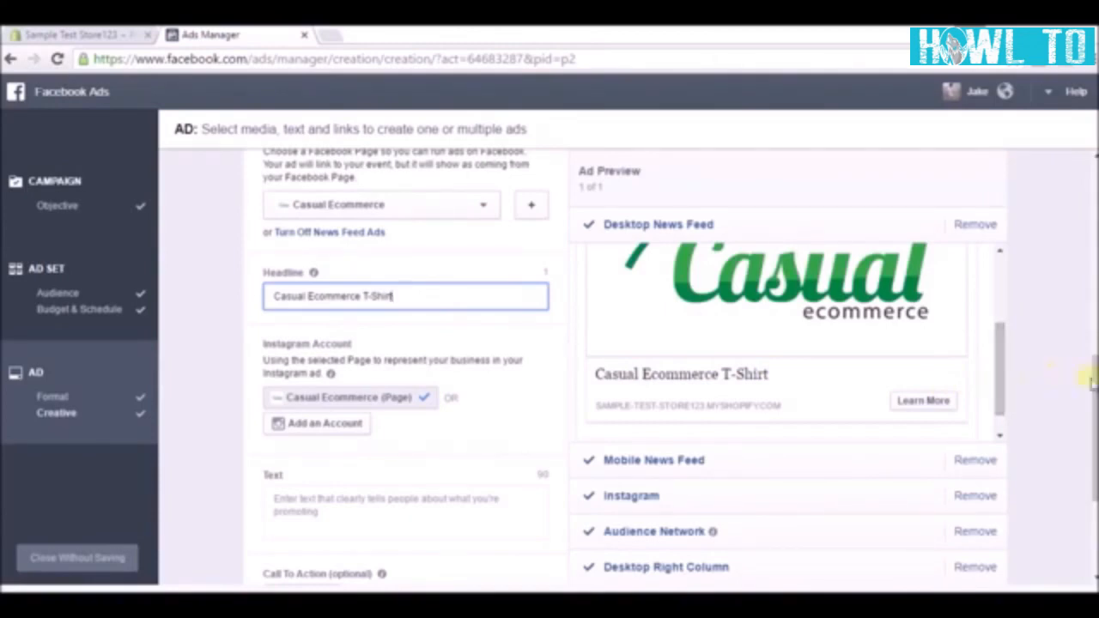
{"action": "left_click_drag", "start_coordinate": [1093, 382], "coordinate": [1094, 415]}
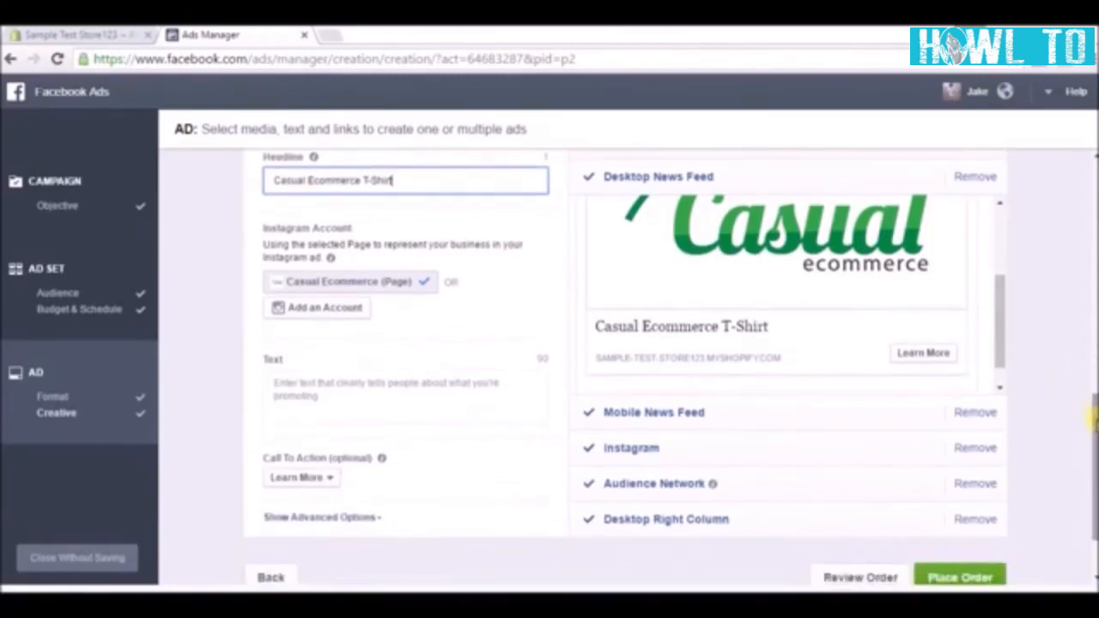
{"action": "left_click", "coordinate": [412, 407]}
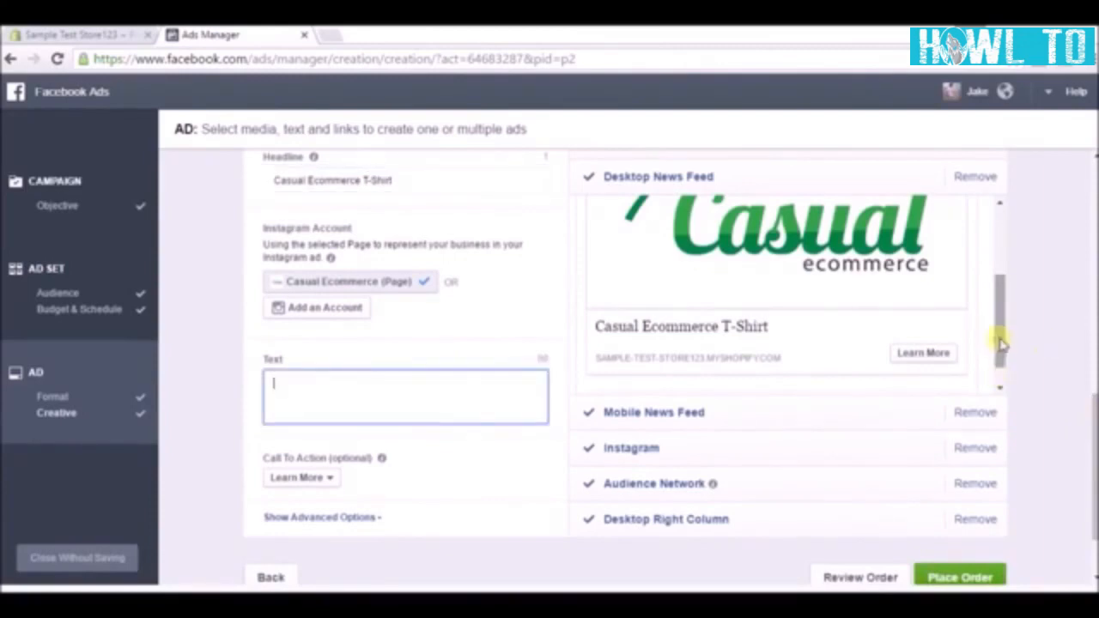
{"action": "left_click_drag", "start_coordinate": [1001, 343], "coordinate": [1001, 245]}
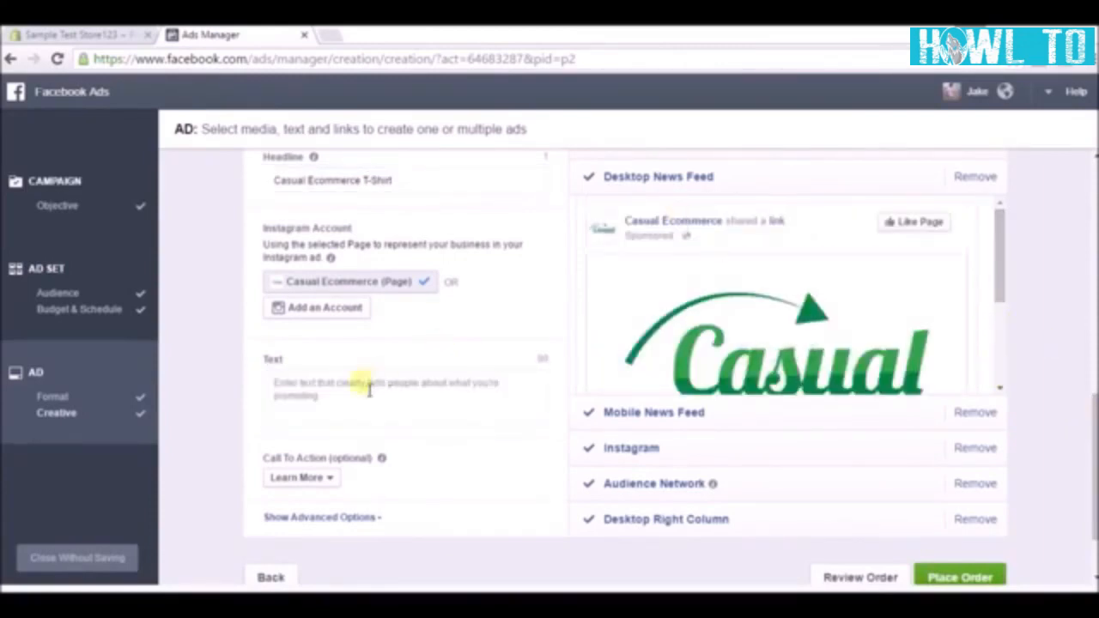
{"action": "left_click", "coordinate": [368, 389]}
{"action": "type", "text": "hbdhufbsdfbvjhdd"}
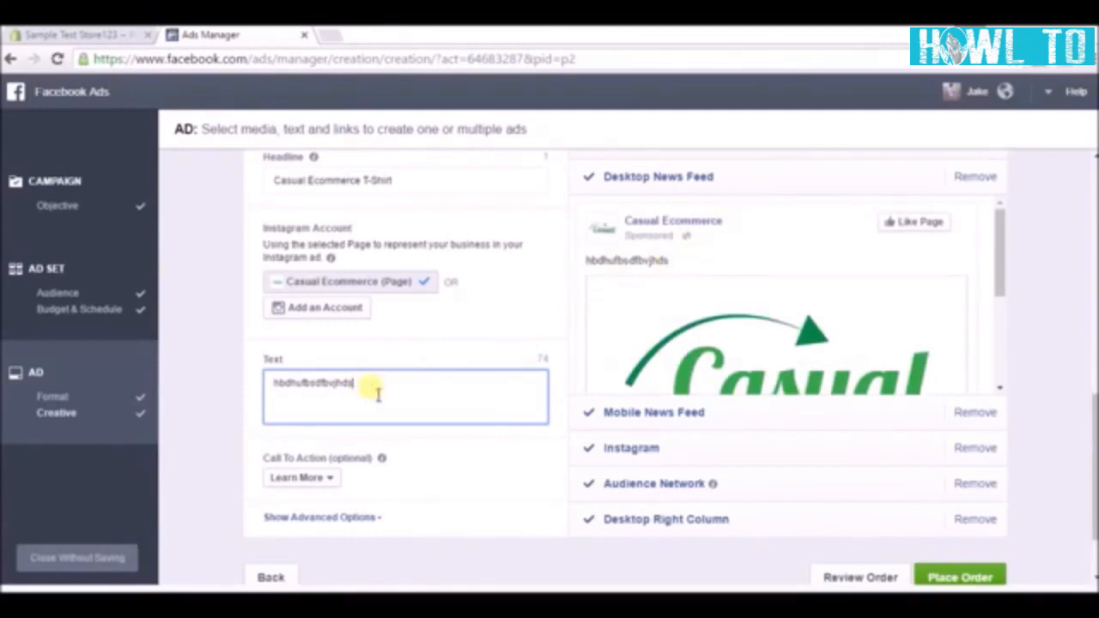
{"action": "left_click_drag", "start_coordinate": [367, 391], "coordinate": [258, 381]}
{"action": "key", "text": "BackSpace"}
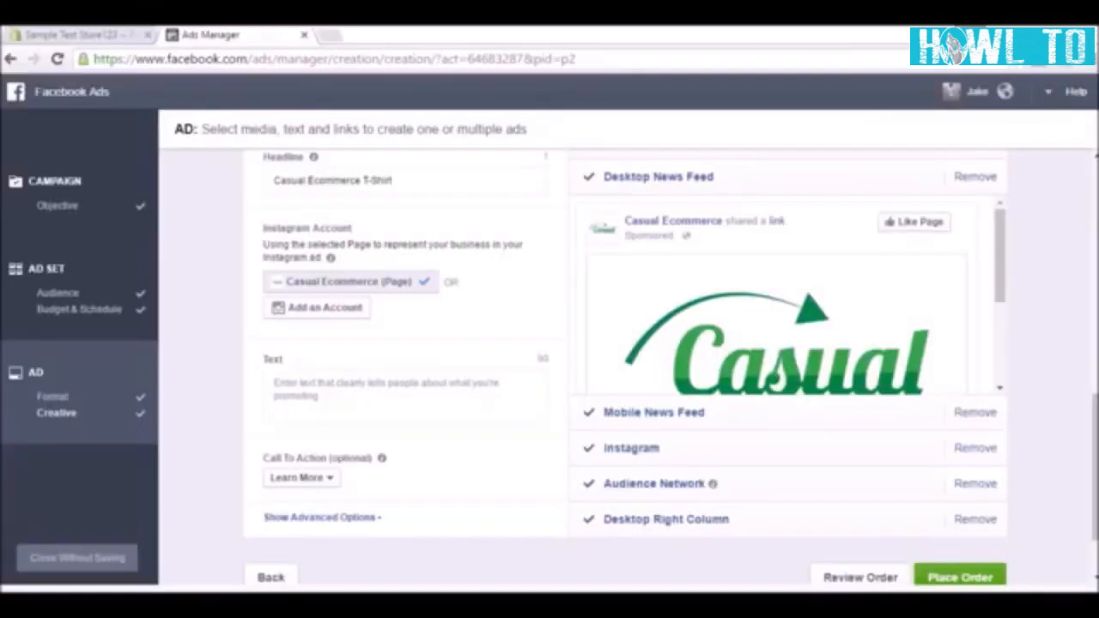
Enter "50% Off This Casual Ecommerce T-Shirt This Week ONLY!" as the ad's body text
{"action": "left_click", "coordinate": [430, 399]}
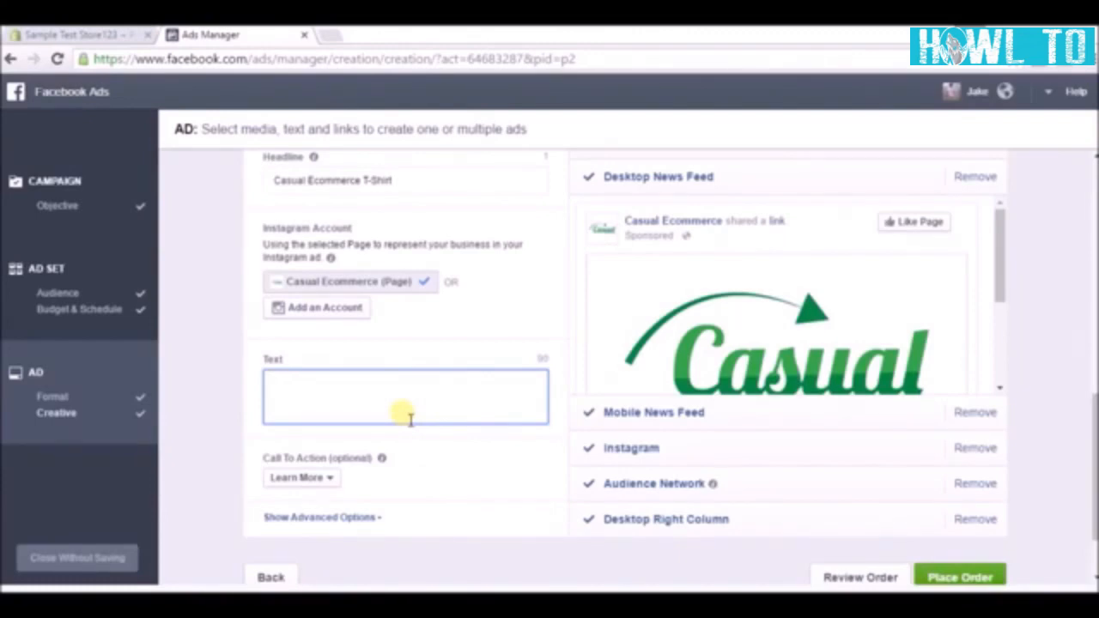
{"action": "type", "text": "50% Off"}
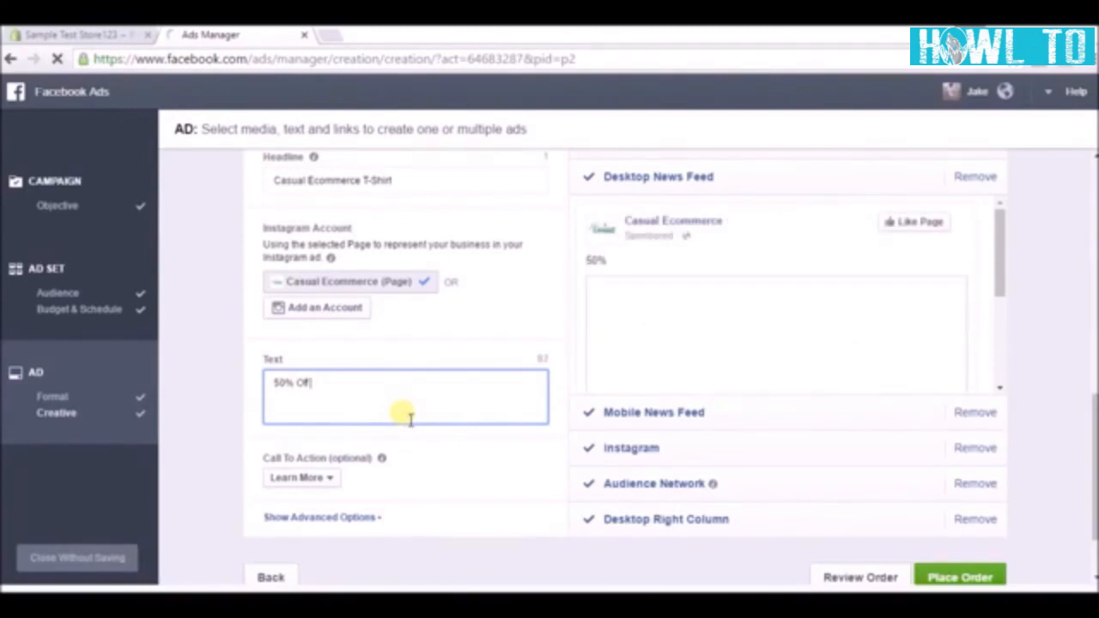
{"action": "type", "text": " T"}
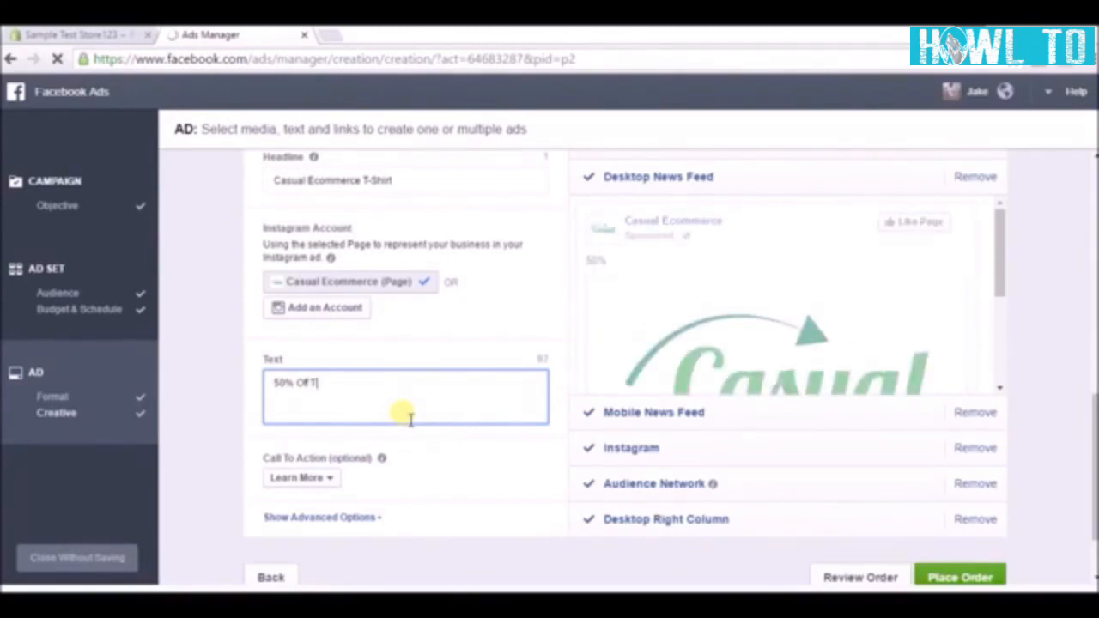
{"action": "type", "text": "his C"}
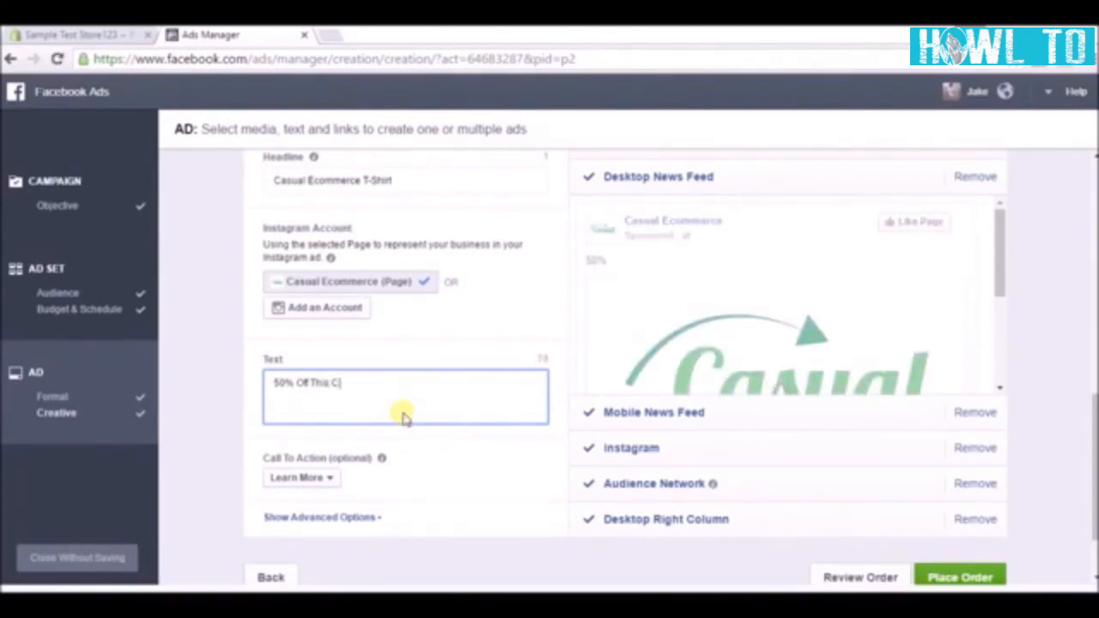
{"action": "type", "text": "asual Eco"}
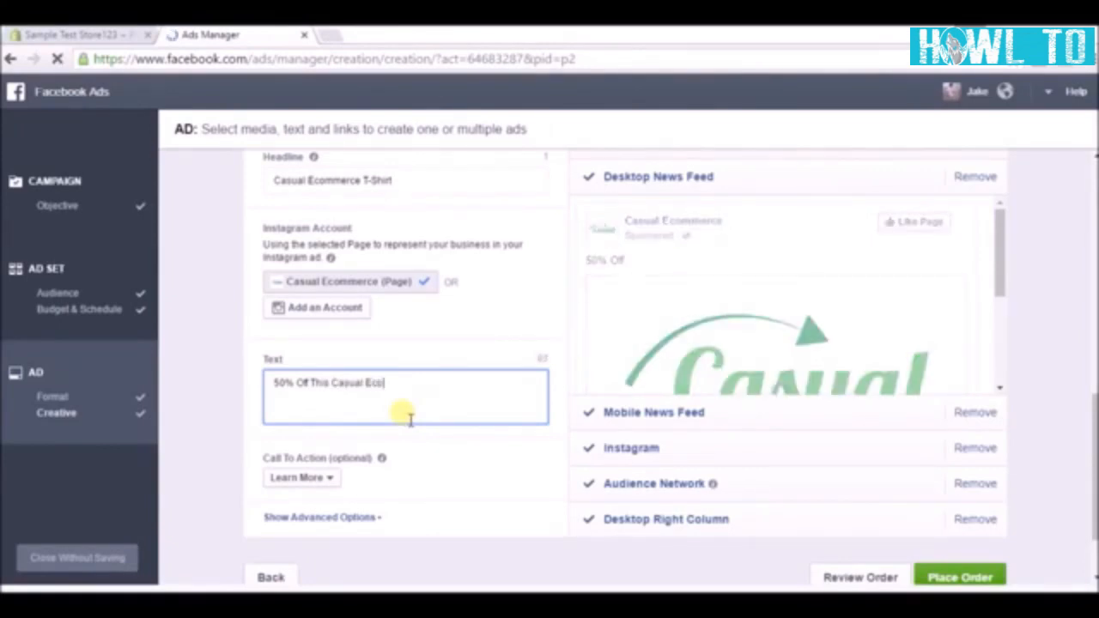
{"action": "type", "text": "nmer"}
{"action": "type", "text": "ce "}
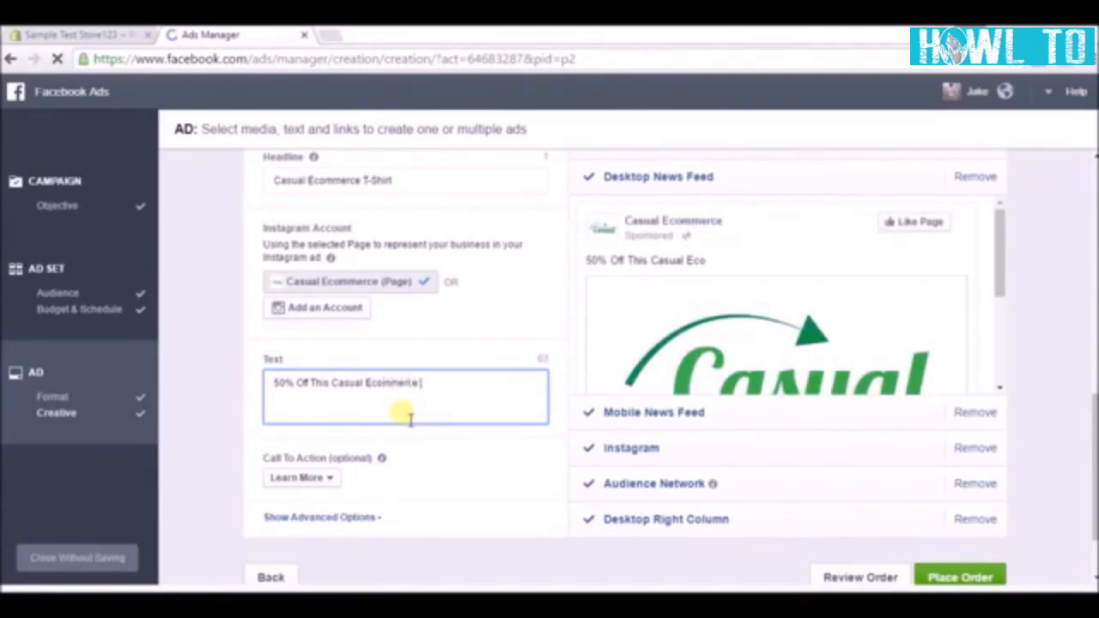
{"action": "type", "text": "T-Shirt"}
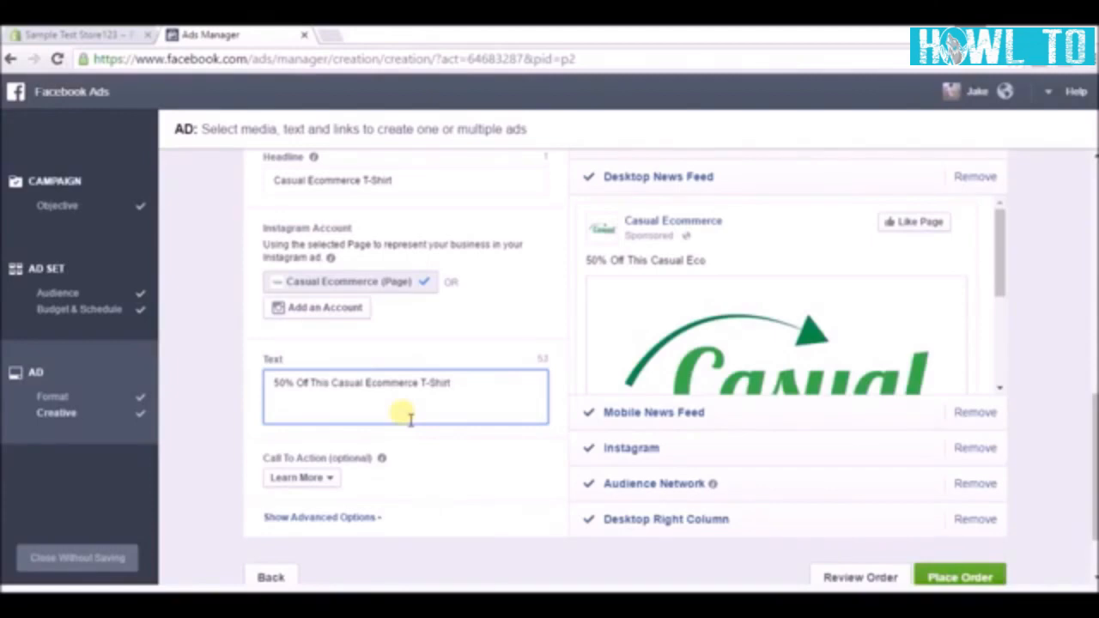
{"action": "type", "text": " This Wee"}
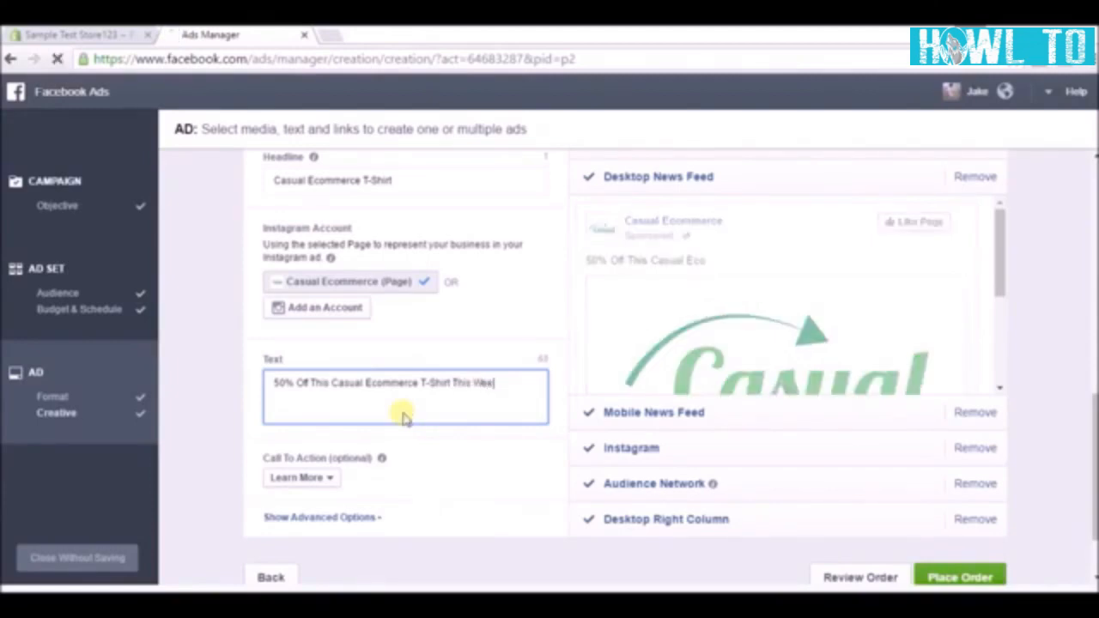
{"action": "type", "text": "k ONLY!!"}
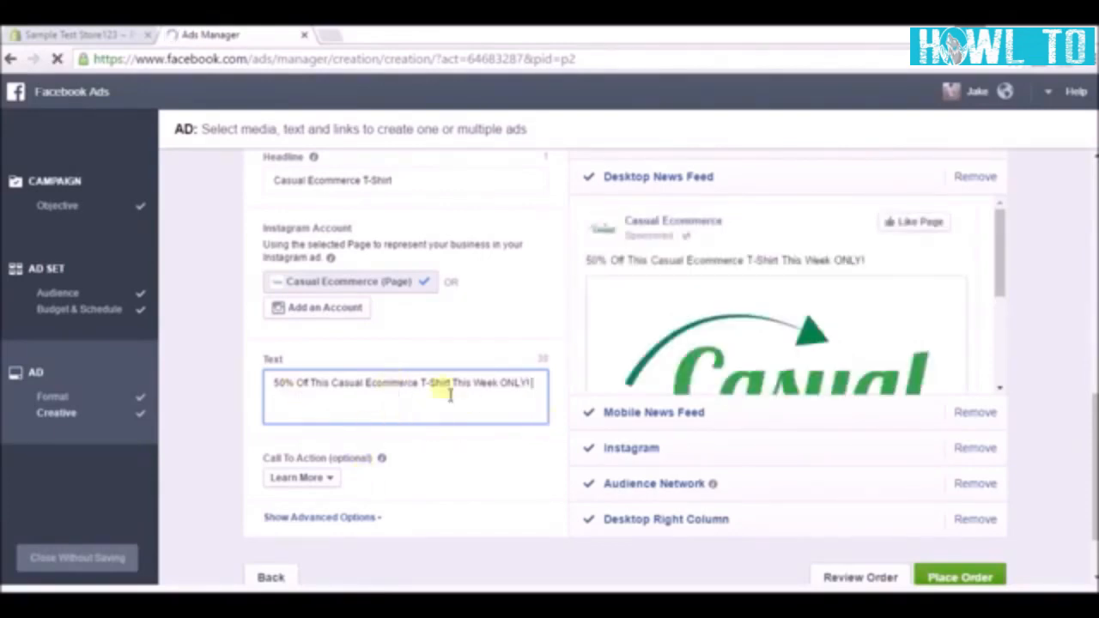
Consult the "Optimizing Ad Text" slide in PowerPoint, and return to the Facebook ad in the browser
{"action": "mouse_move", "coordinate": [454, 391]}
{"action": "left_mouse_down"}
{"action": "mouse_move", "coordinate": [540, 383]}
{"action": "mouse_move", "coordinate": [444, 388]}
{"action": "left_mouse_up"}
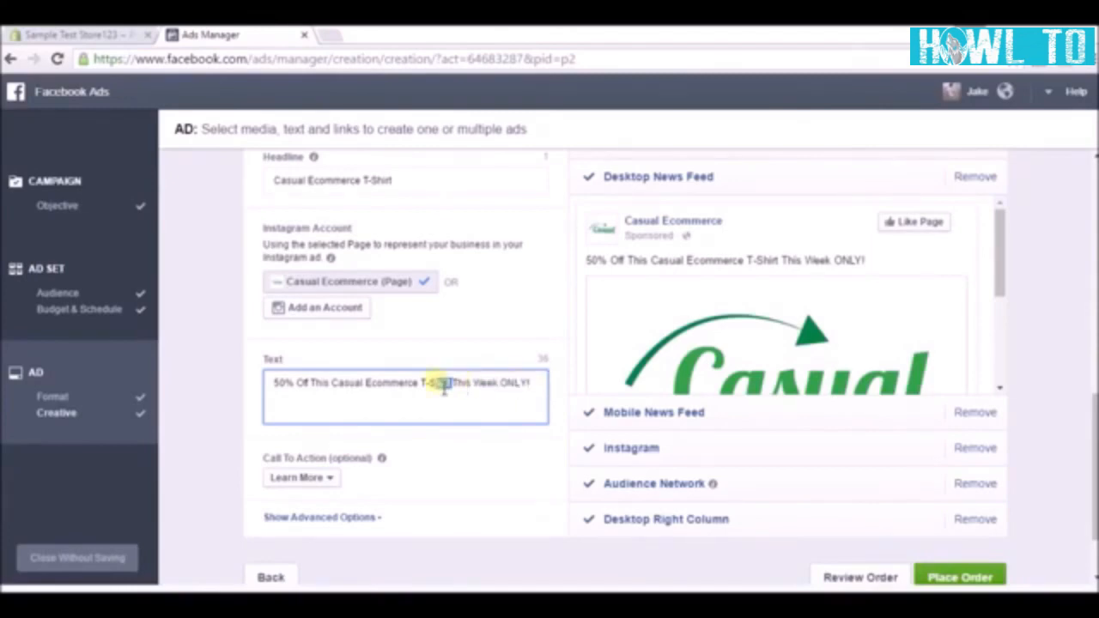
{"action": "left_click", "coordinate": [544, 389]}
{"action": "left_click", "coordinate": [542, 388]}
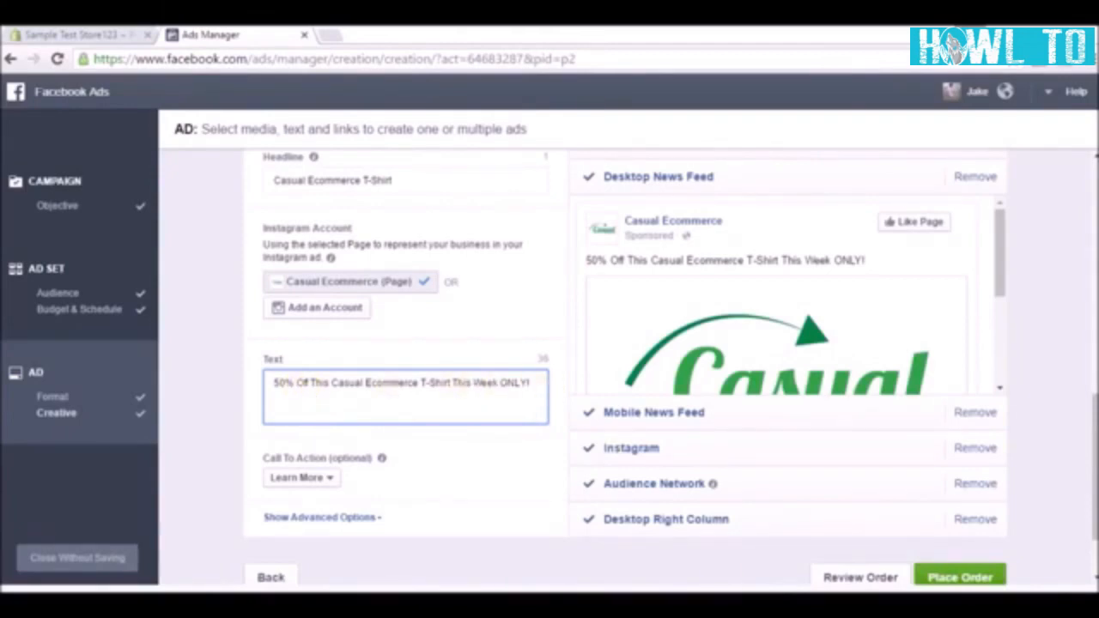
{"action": "left_click", "coordinate": [906, 601]}
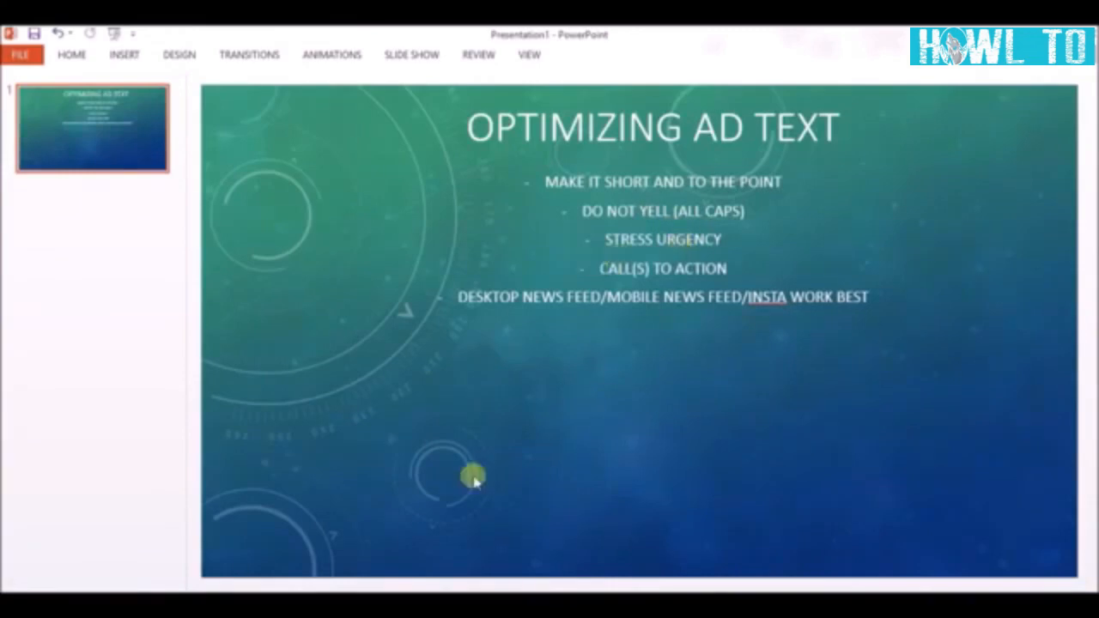
{"action": "left_click", "coordinate": [470, 601]}
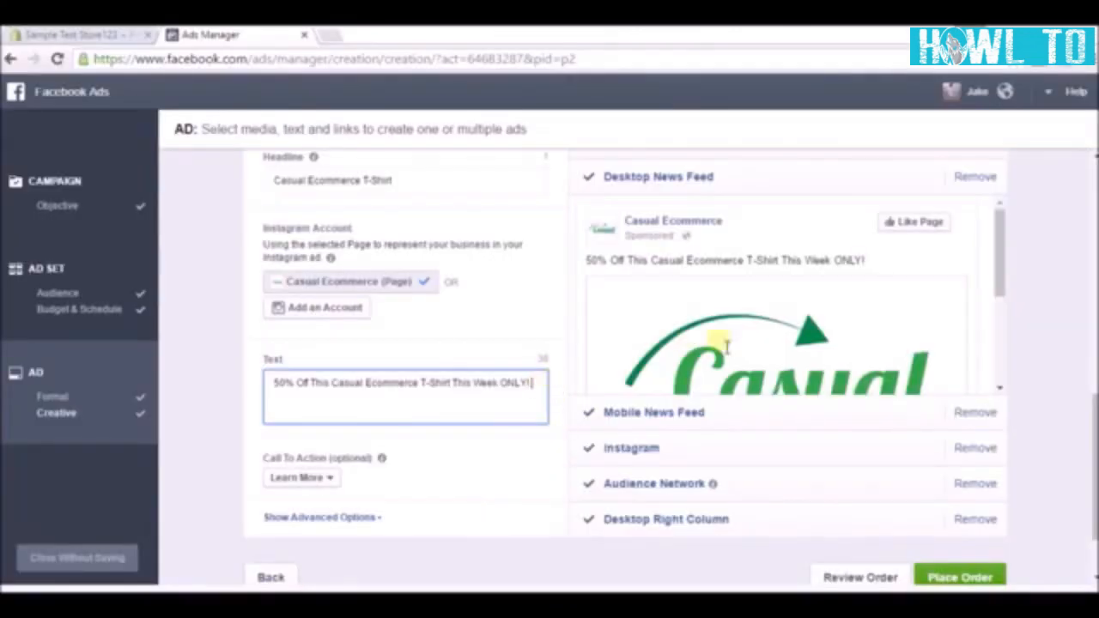
Add the call to action "Click Here To Check Them Out:" on a new line of the ad's body text
{"action": "key", "text": "Return"}
{"action": "type", "text": "Click here"}
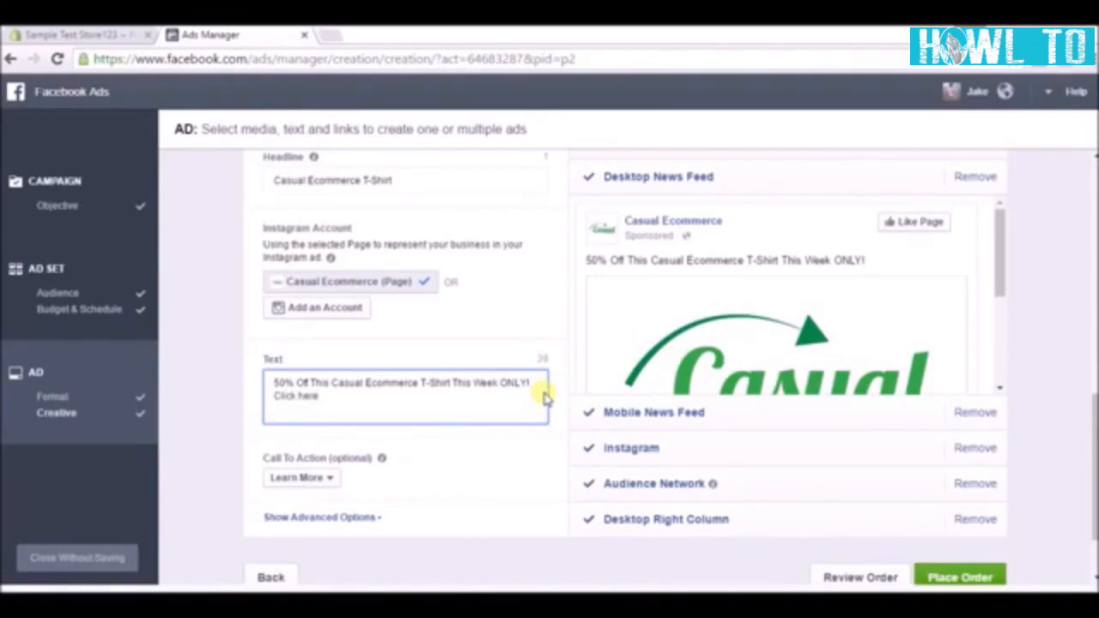
{"action": "key", "text": "BackSpace"}
{"action": "key", "text": "BackSpace"}
{"action": "key", "text": "BackSpace"}
{"action": "key", "text": "BackSpace"}
{"action": "type", "text": "Here T"}
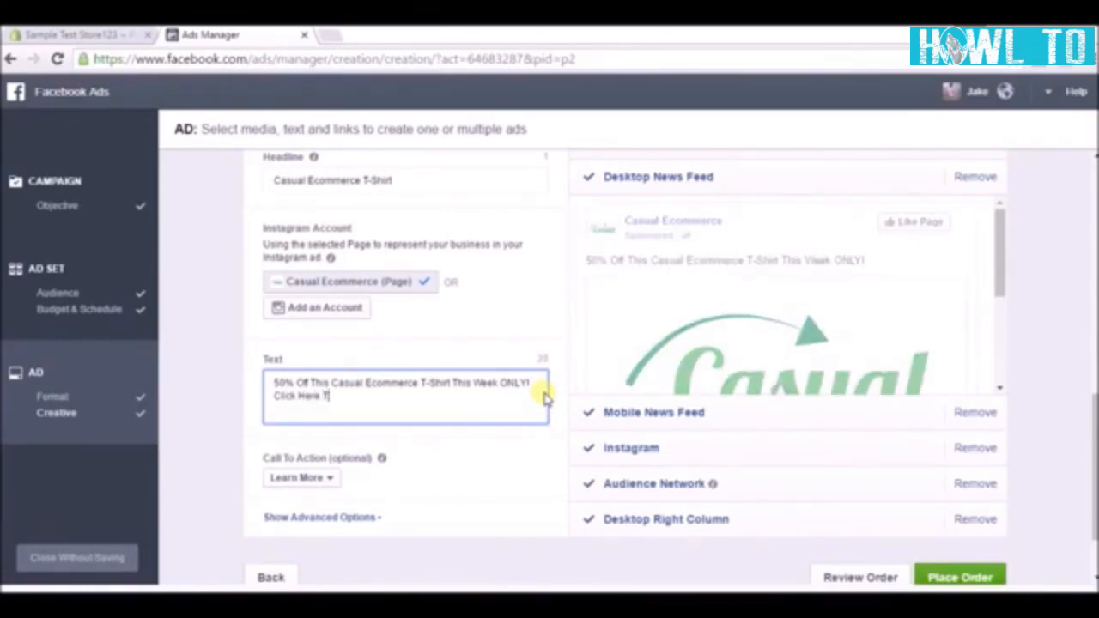
{"action": "type", "text": "o"}
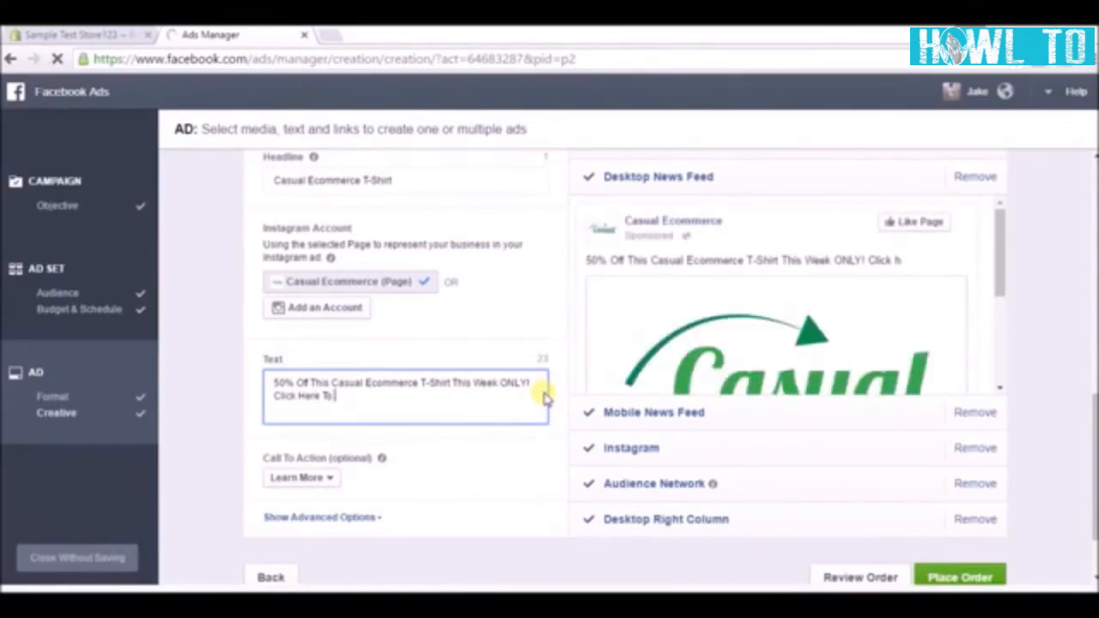
{"action": "type", "text": " Check The"}
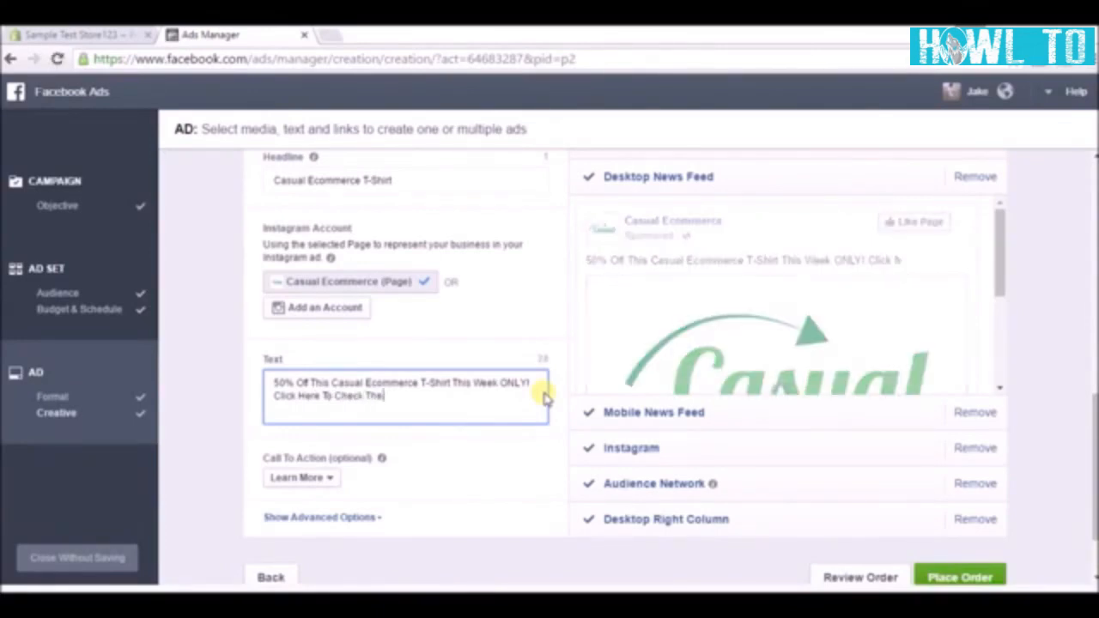
{"action": "type", "text": "m Out"}
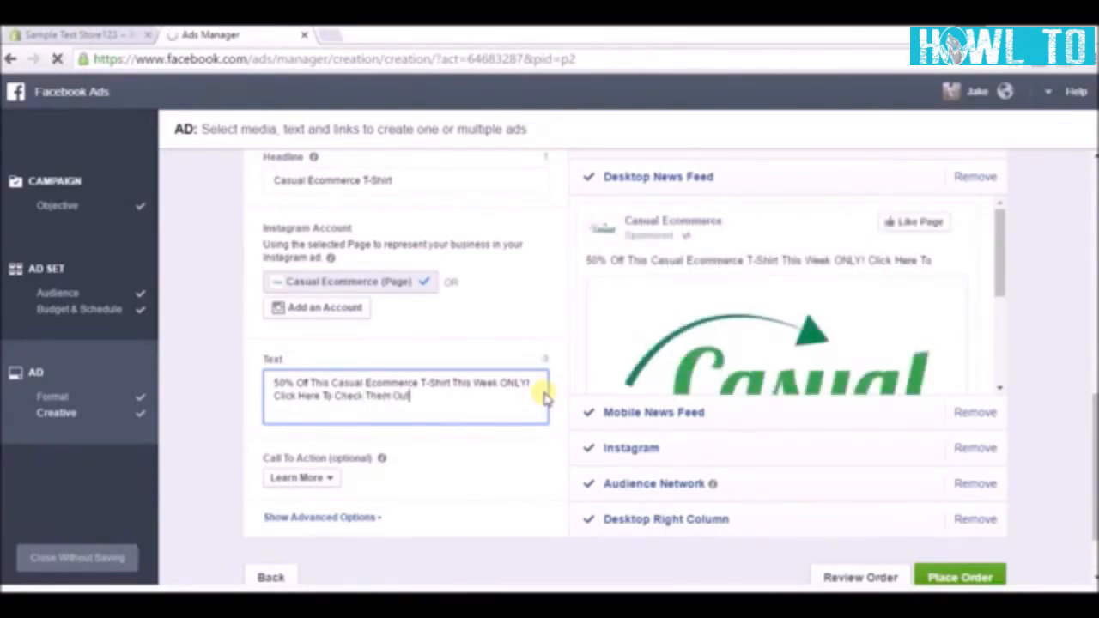
{"action": "type", "text": "."}
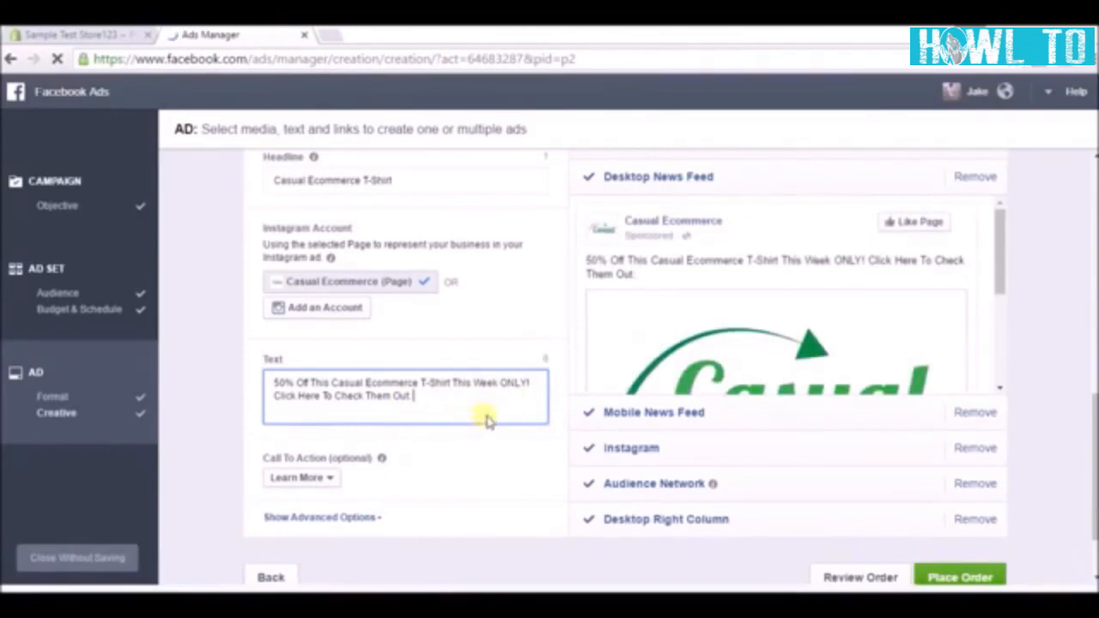
{"action": "left_click", "coordinate": [335, 36]}
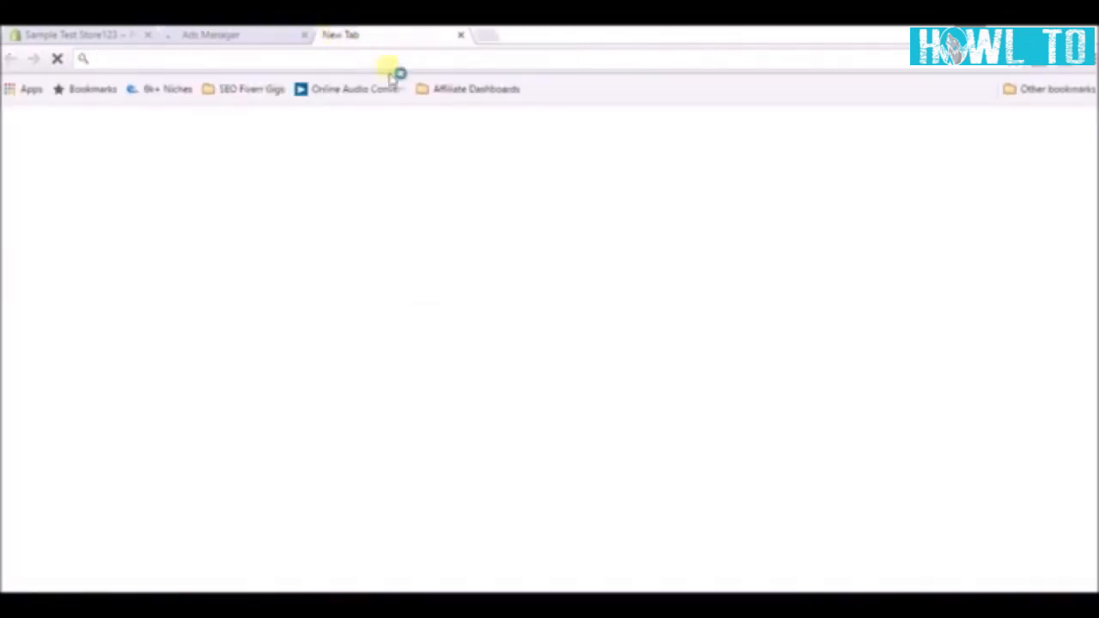
{"action": "type", "text": "bit"}
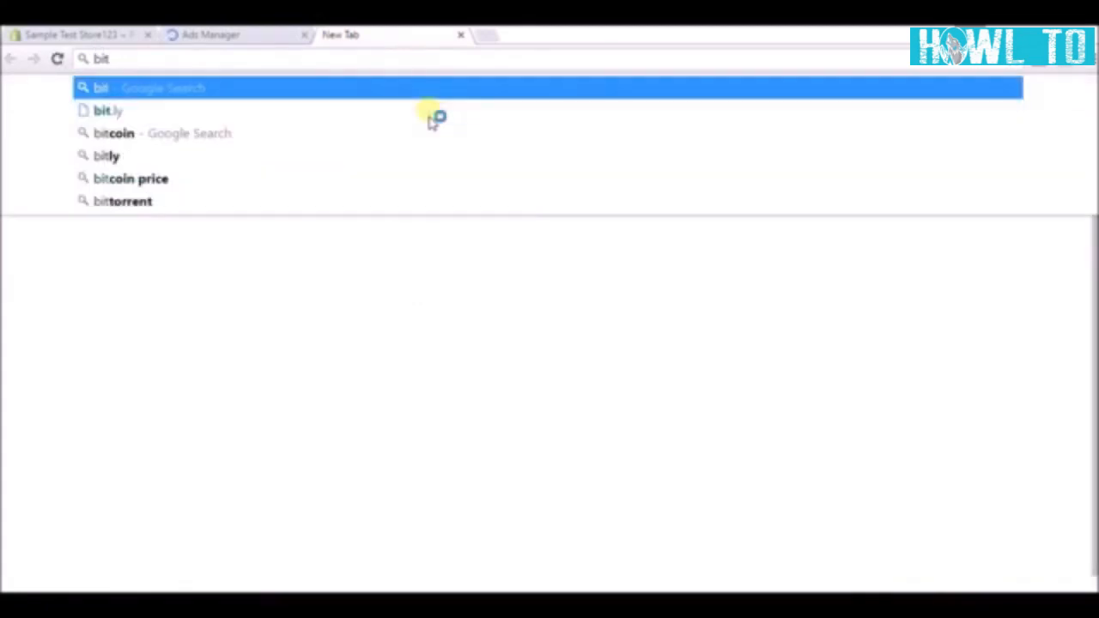
{"action": "left_click", "coordinate": [352, 115]}
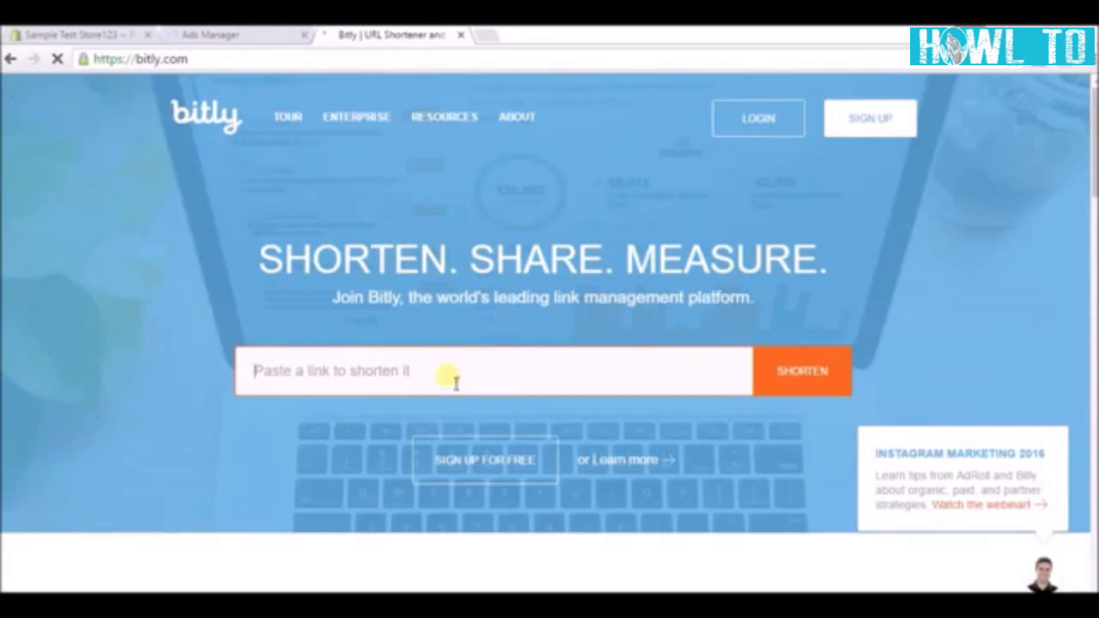
{"action": "left_click", "coordinate": [455, 382]}
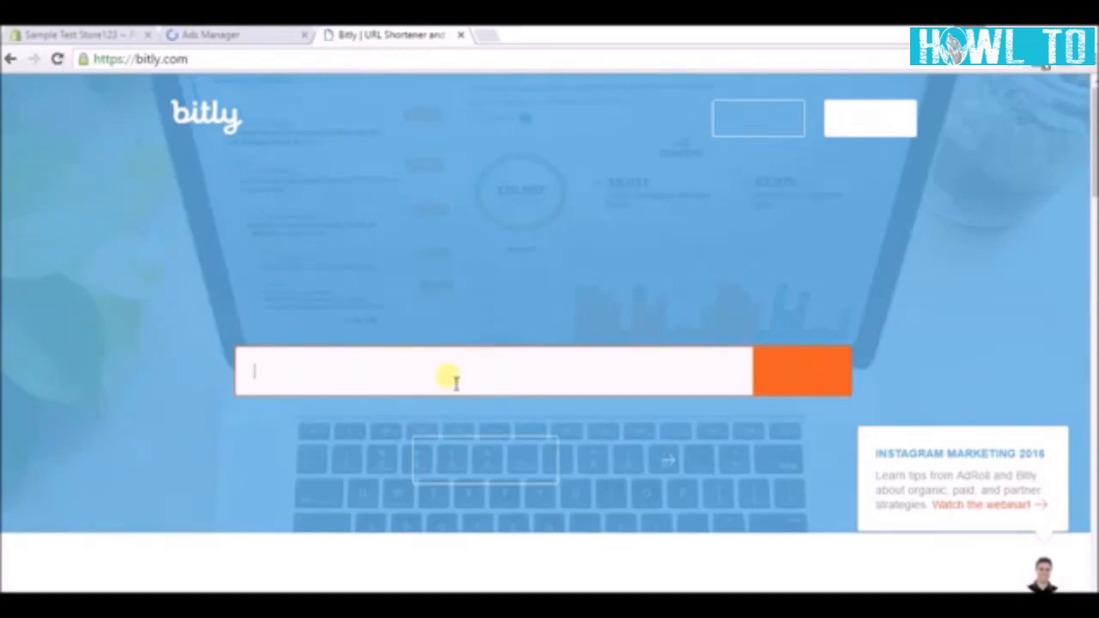
{"action": "type", "text": "https://sample-test-store123.myshopify.com/products/beautiful-owl-pendant-necklace"}
{"action": "key", "text": "Return"}
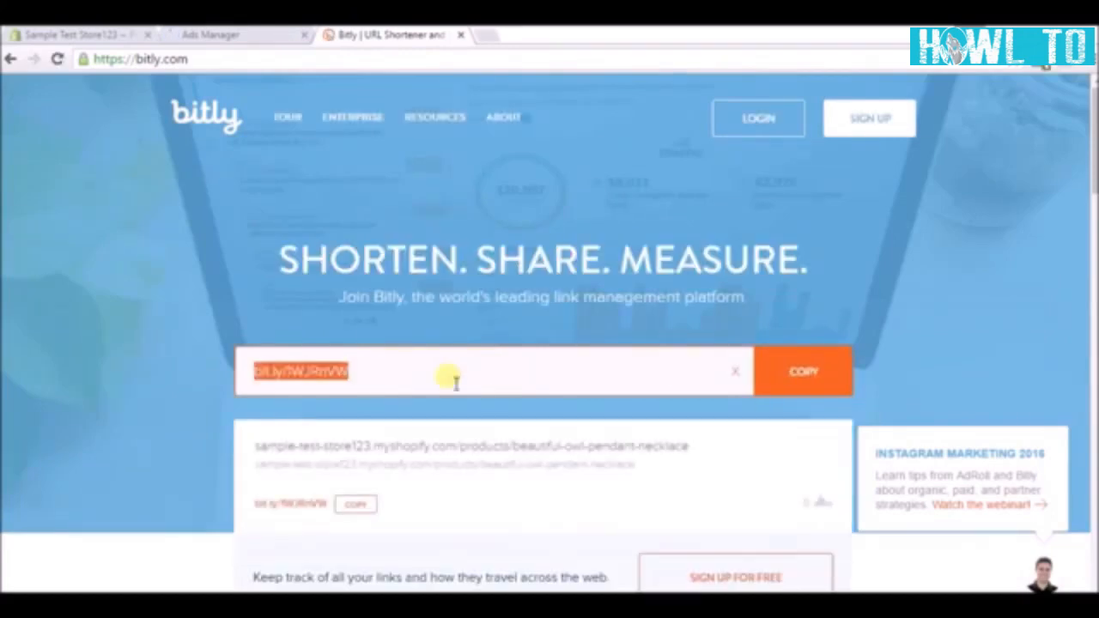
{"action": "left_click", "coordinate": [806, 378]}
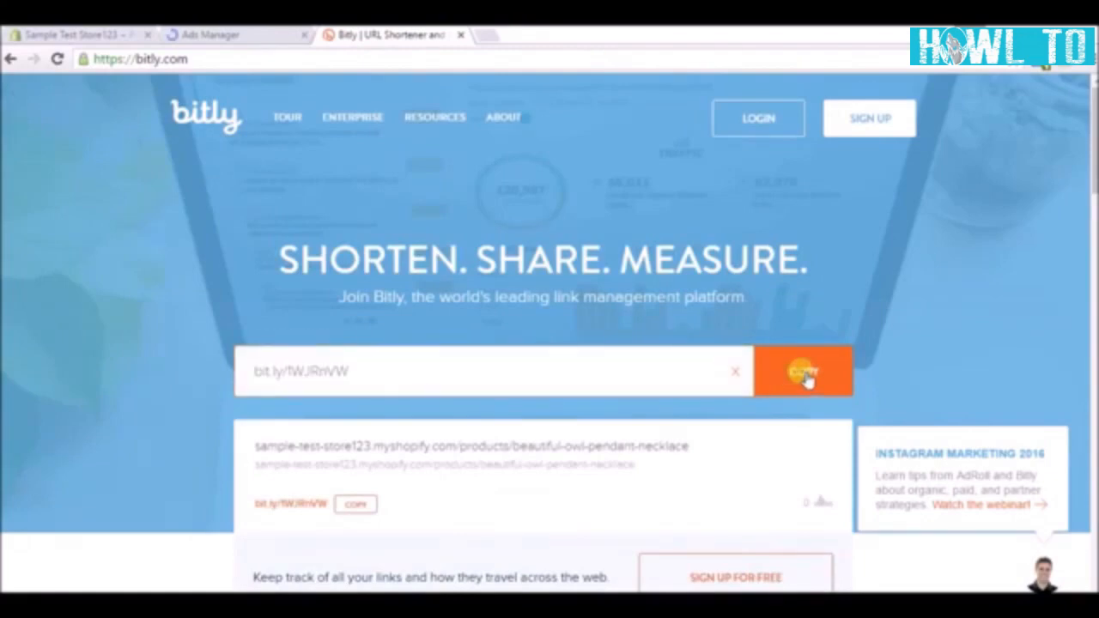
Back in Ads Manager, paste the shortened Bitly link at the end of the ad's body text
{"action": "left_click", "coordinate": [225, 34]}
{"action": "left_click", "coordinate": [429, 399]}
{"action": "key", "text": "ctrl+v"}
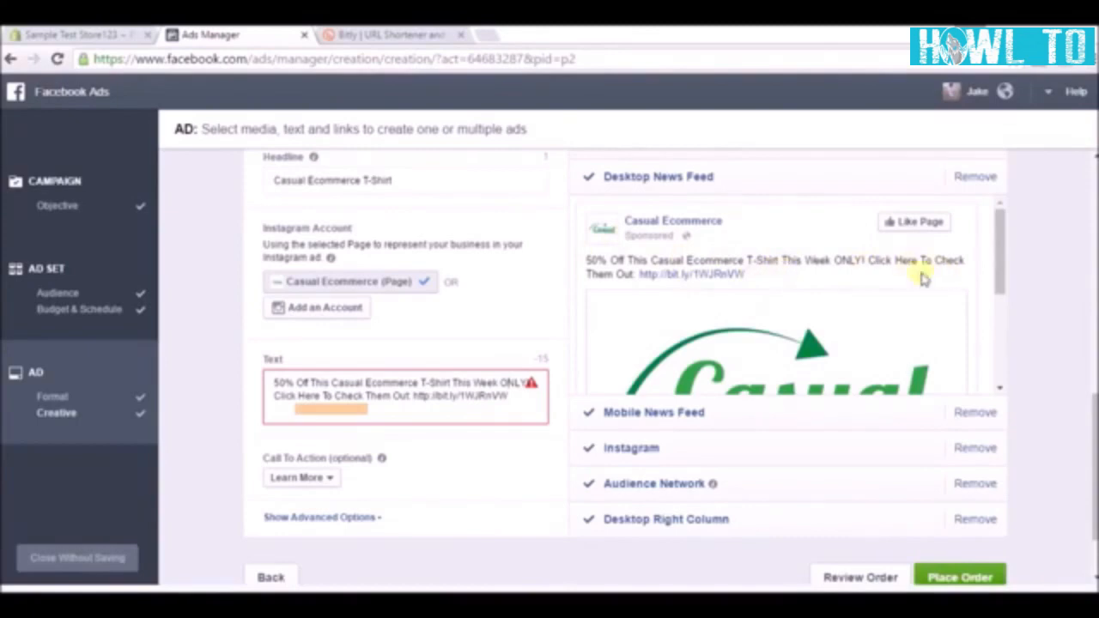
Append "Tag A Friend Who Would Like This!" after the short link in the ad's body text
{"action": "left_click", "coordinate": [525, 400]}
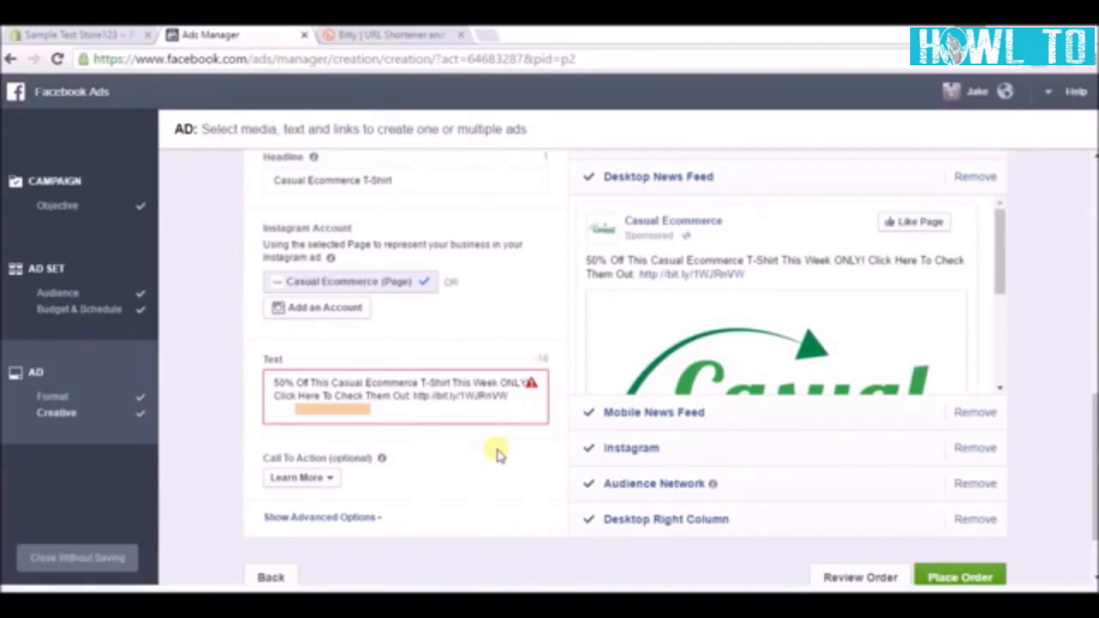
{"action": "type", "text": "Tag A Friend"}
{"action": "key", "text": "BackSpace"}
{"action": "key", "text": "BackSpace"}
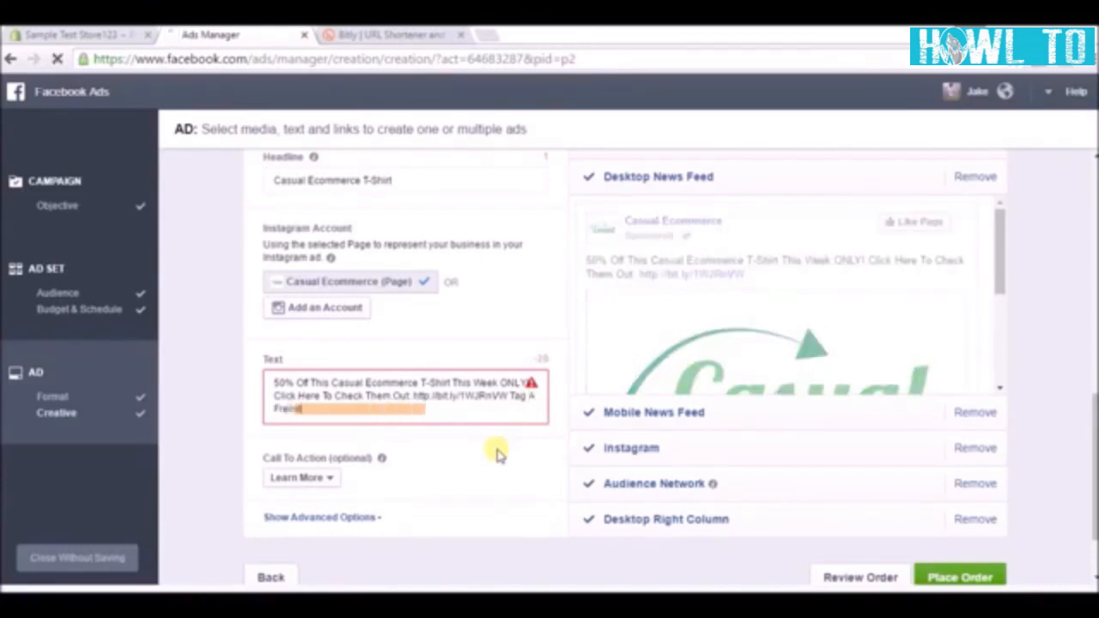
{"action": "key", "text": "BackSpace"}
{"action": "key", "text": "BackSpace"}
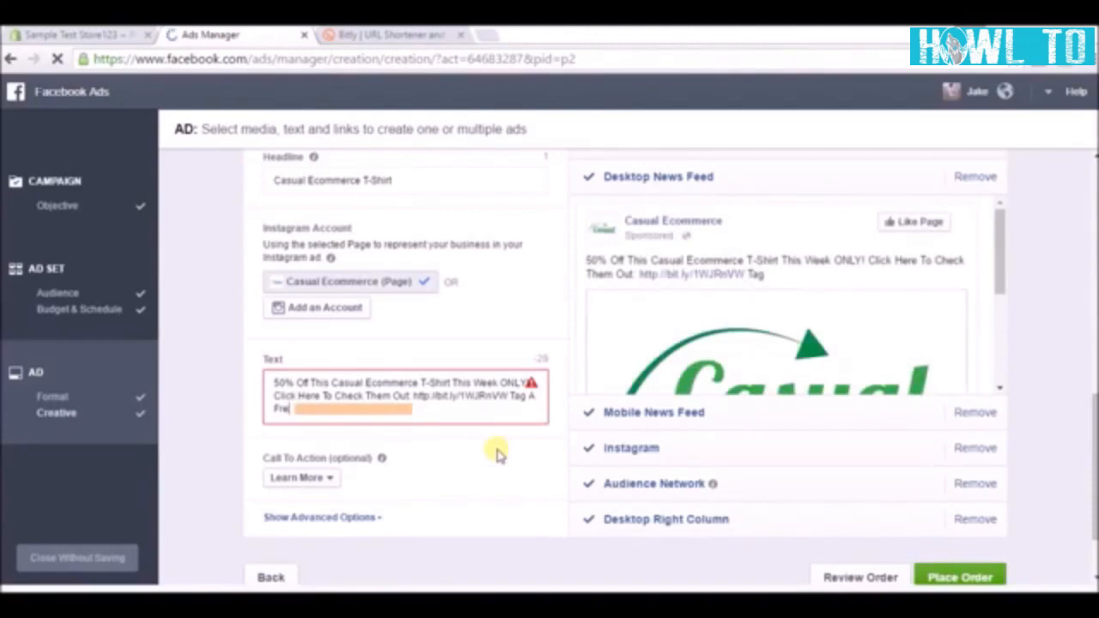
{"action": "type", "text": "ien "}
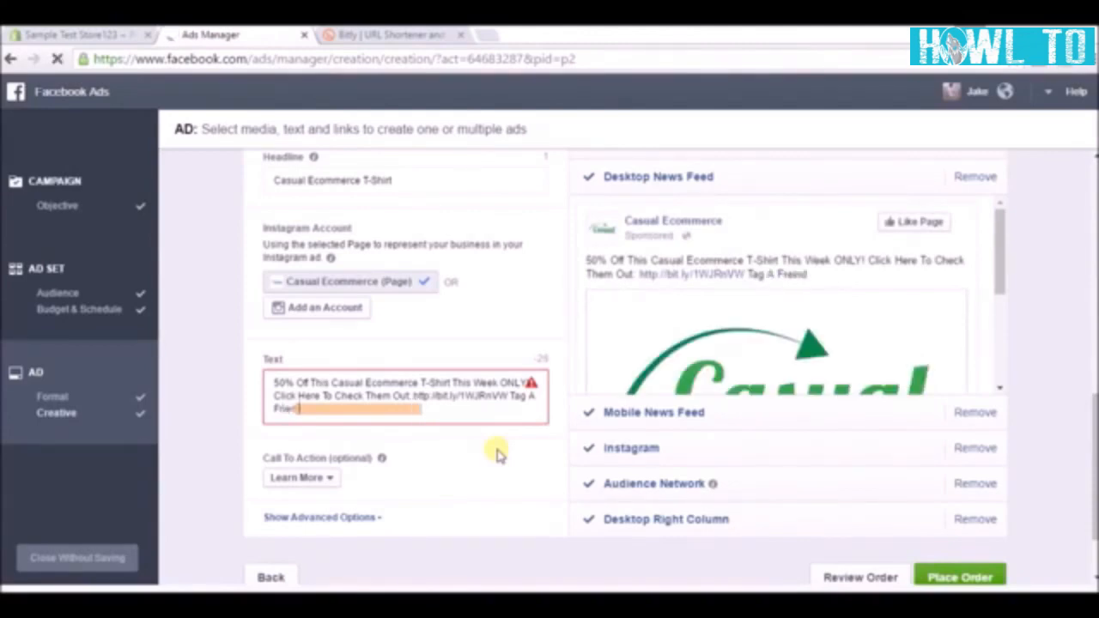
{"action": "type", "text": "Who "}
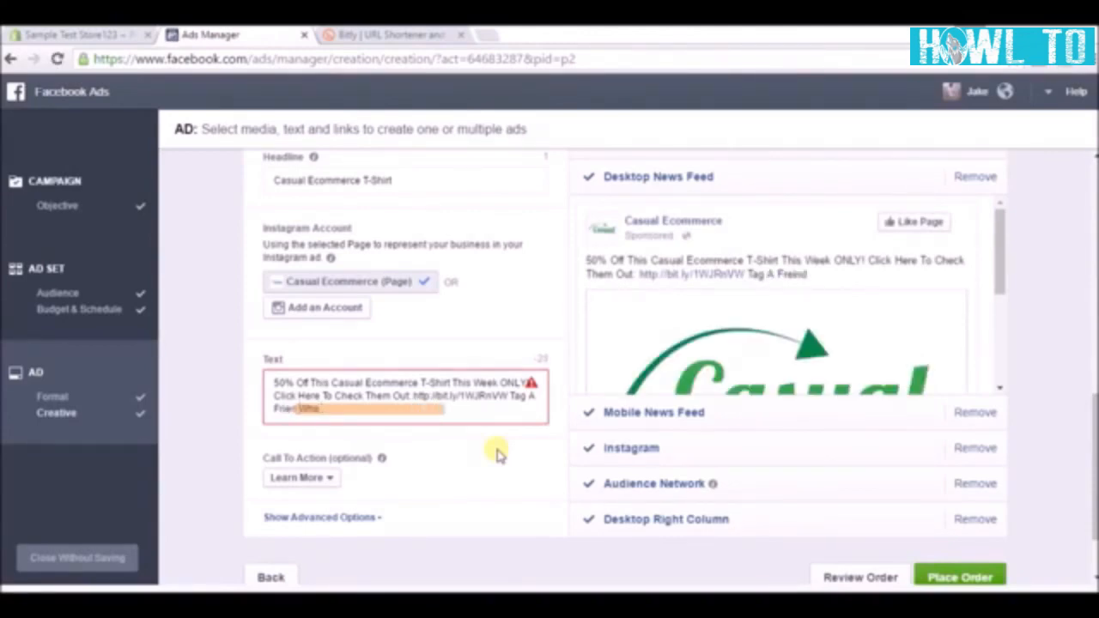
{"action": "type", "text": "Would"}
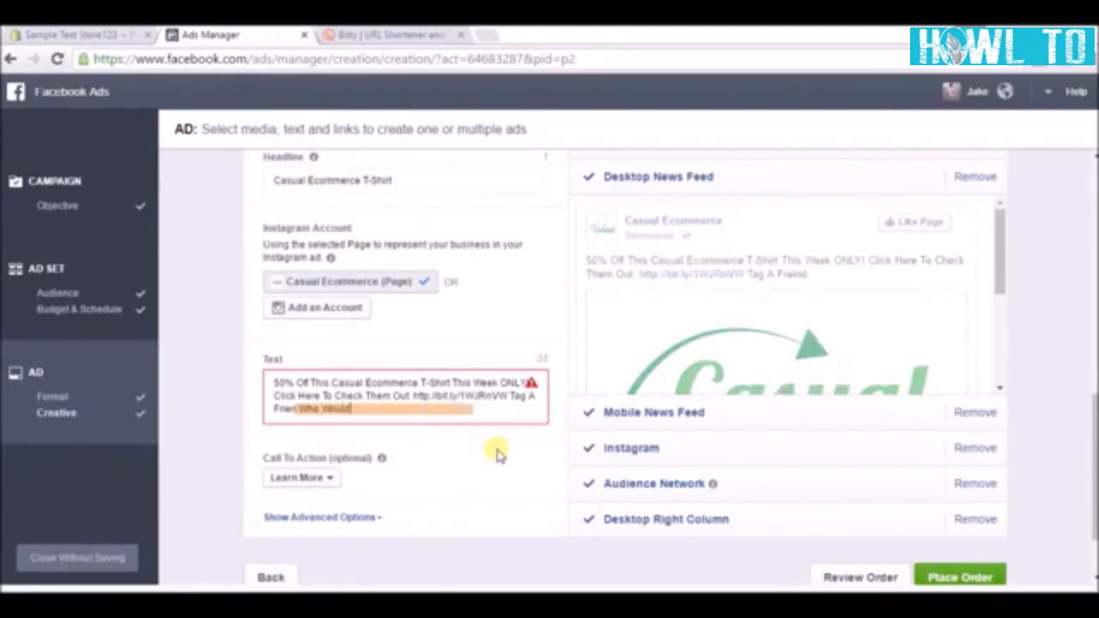
{"action": "type", "text": " Like This"}
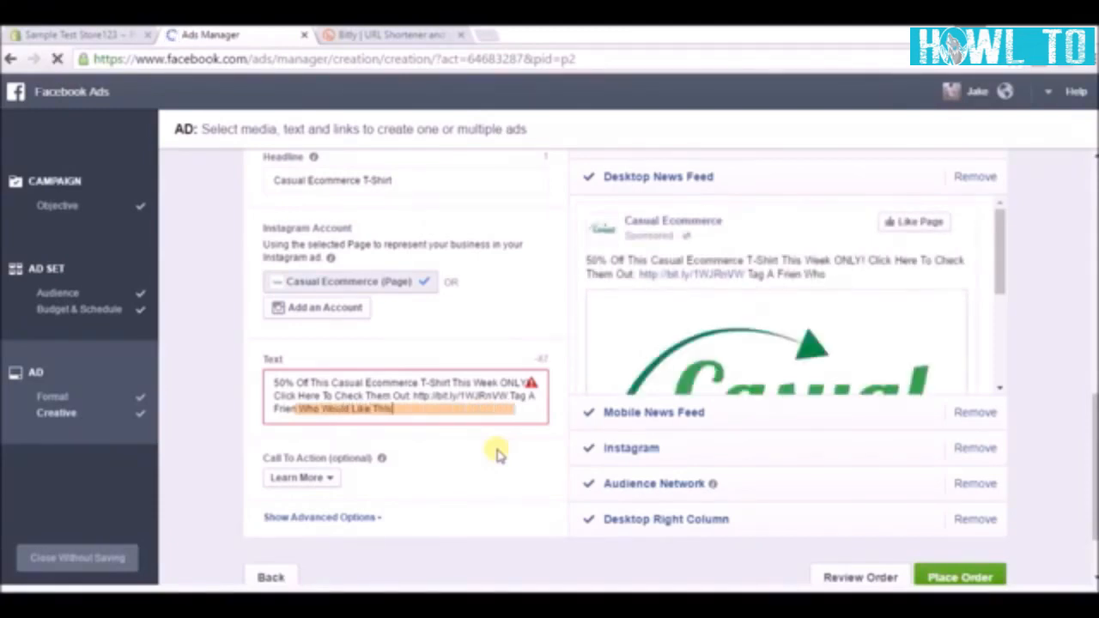
{"action": "type", "text": "!"}
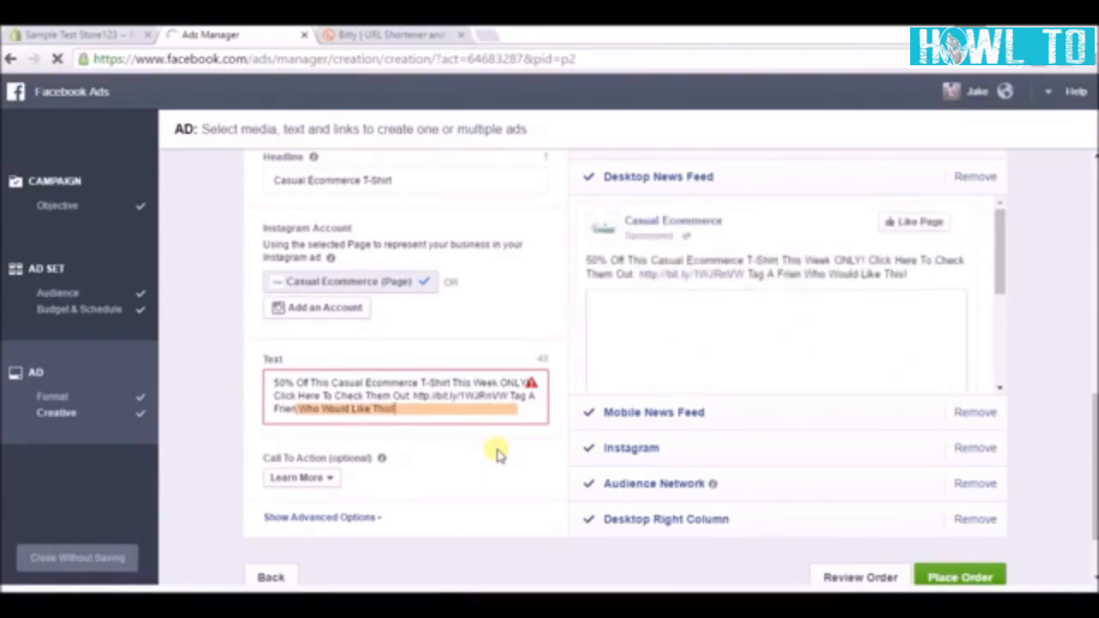
{"action": "left_click", "coordinate": [302, 412]}
{"action": "type", "text": "d"}
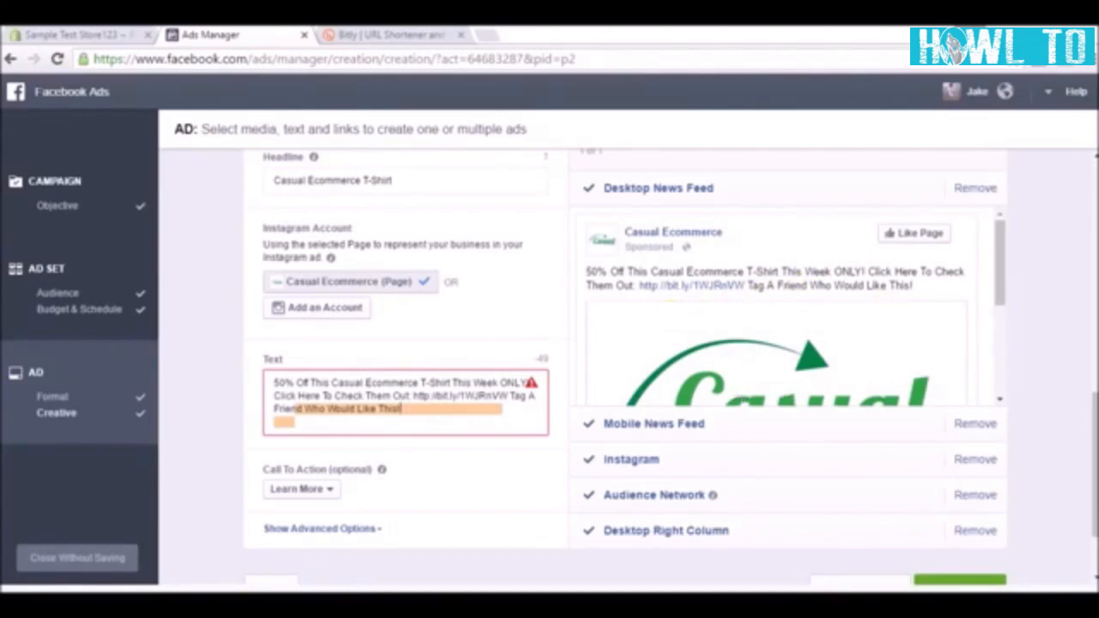
Set the ad's call-to-action button to Shop Now
{"action": "scroll", "coordinate": [1091, 412], "scroll_direction": "down", "scroll_amount": 1}
{"action": "scroll", "coordinate": [1090, 412], "scroll_direction": "up", "scroll_amount": 1}
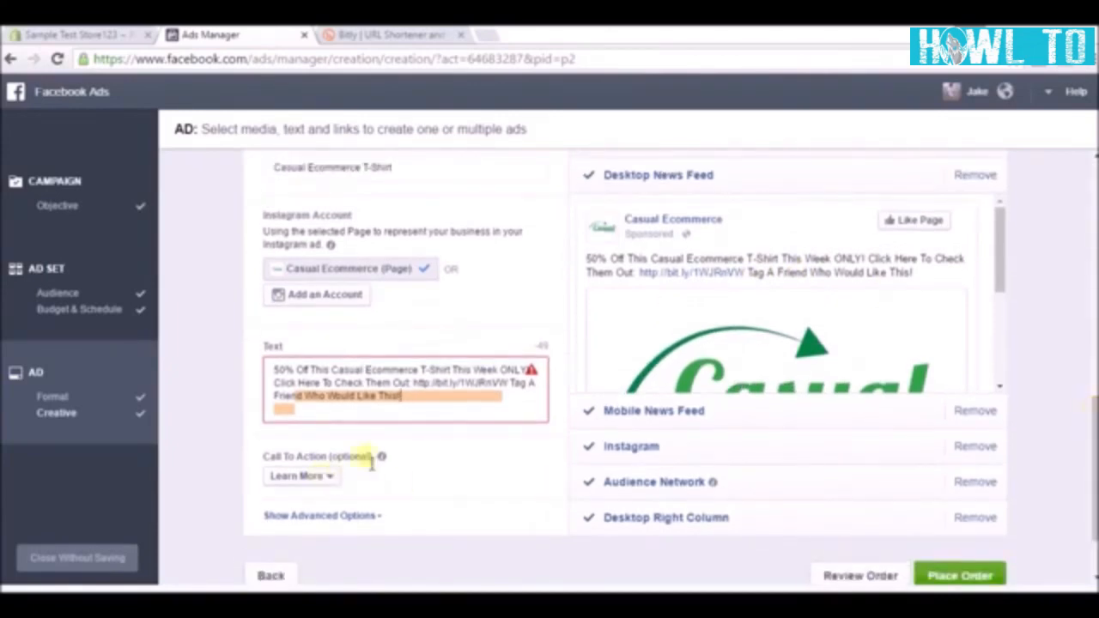
{"action": "mouse_move", "coordinate": [381, 457]}
{"action": "left_click", "coordinate": [335, 477]}
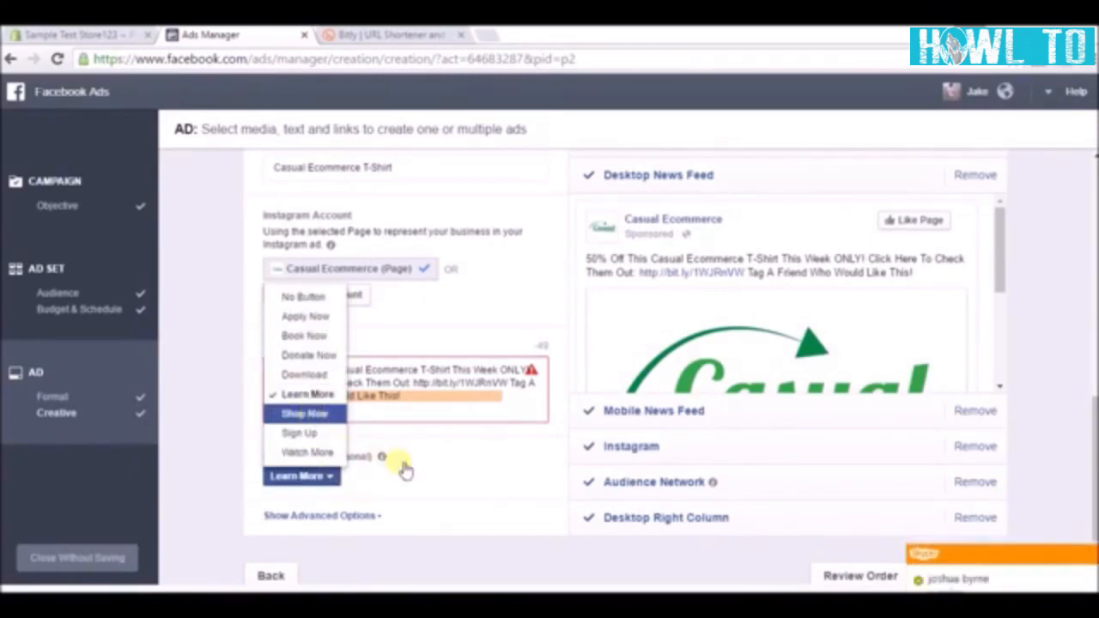
{"action": "left_click", "coordinate": [322, 415]}
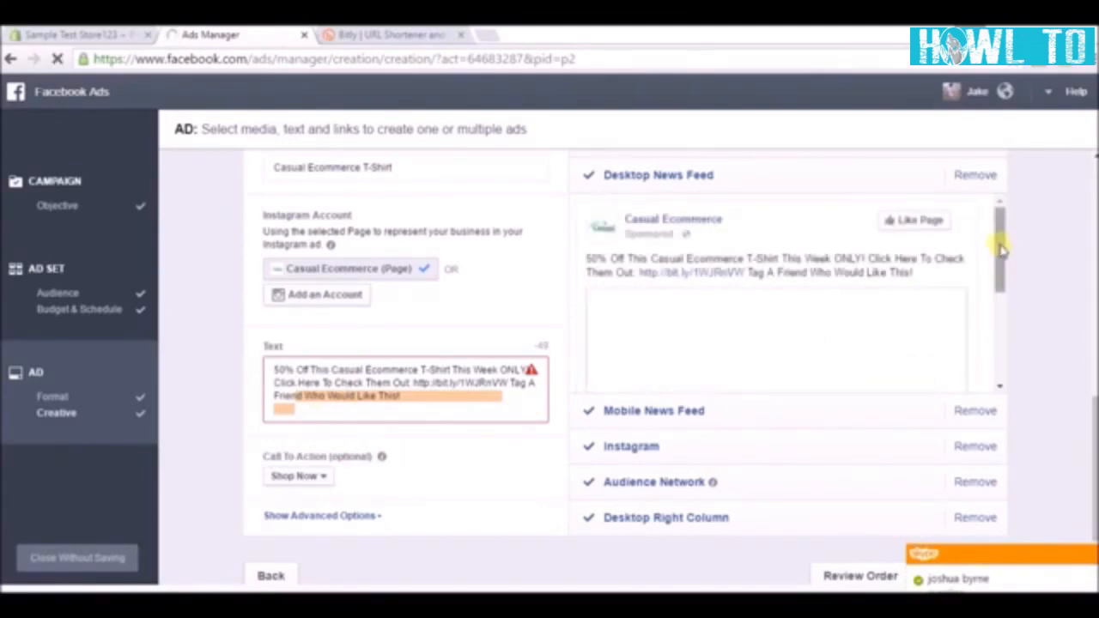
Examine the Desktop News Feed preview of the ad, including its text, image, headline and call-to-action button
{"action": "left_click_drag", "start_coordinate": [1000, 248], "coordinate": [1000, 349]}
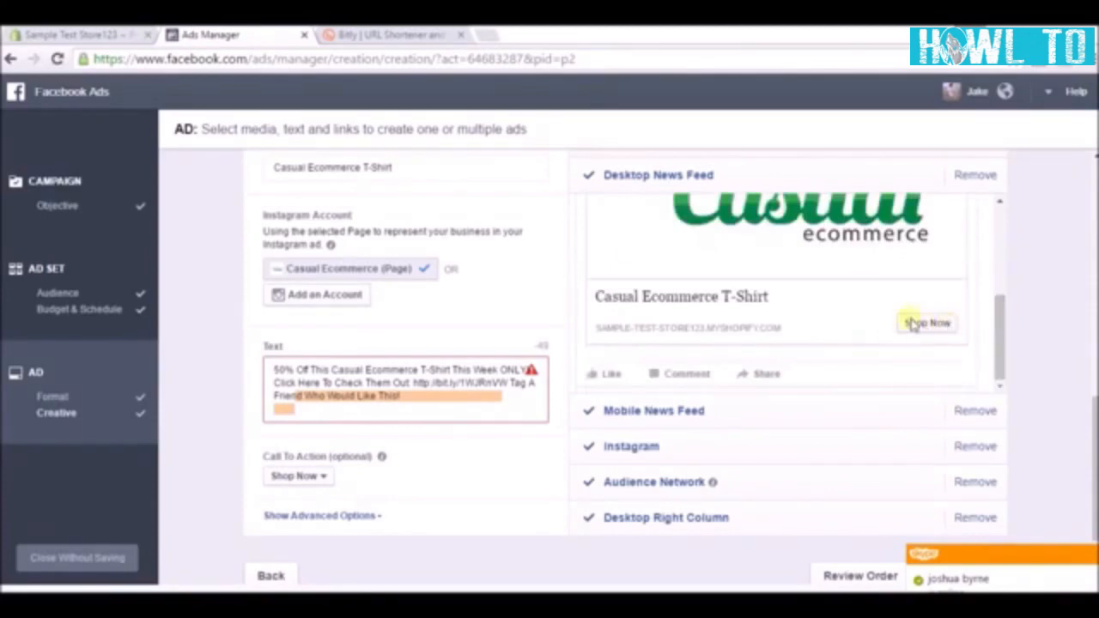
{"action": "left_click_drag", "start_coordinate": [1000, 336], "coordinate": [999, 324]}
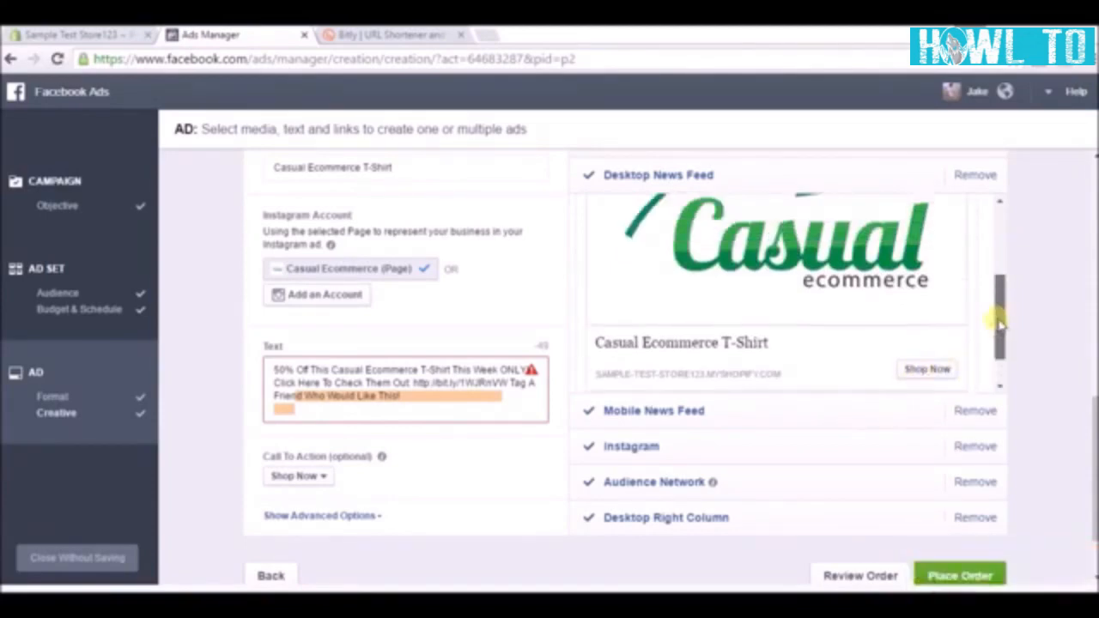
{"action": "left_click_drag", "start_coordinate": [1001, 309], "coordinate": [999, 349]}
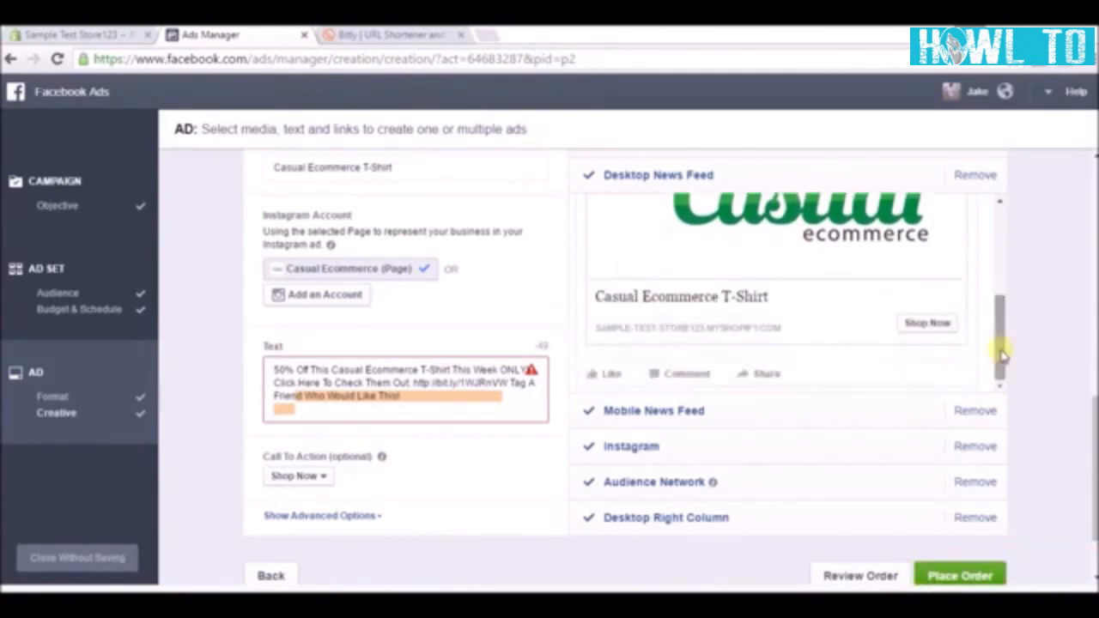
{"action": "scroll", "coordinate": [996, 318], "scroll_direction": "up", "scroll_amount": 2}
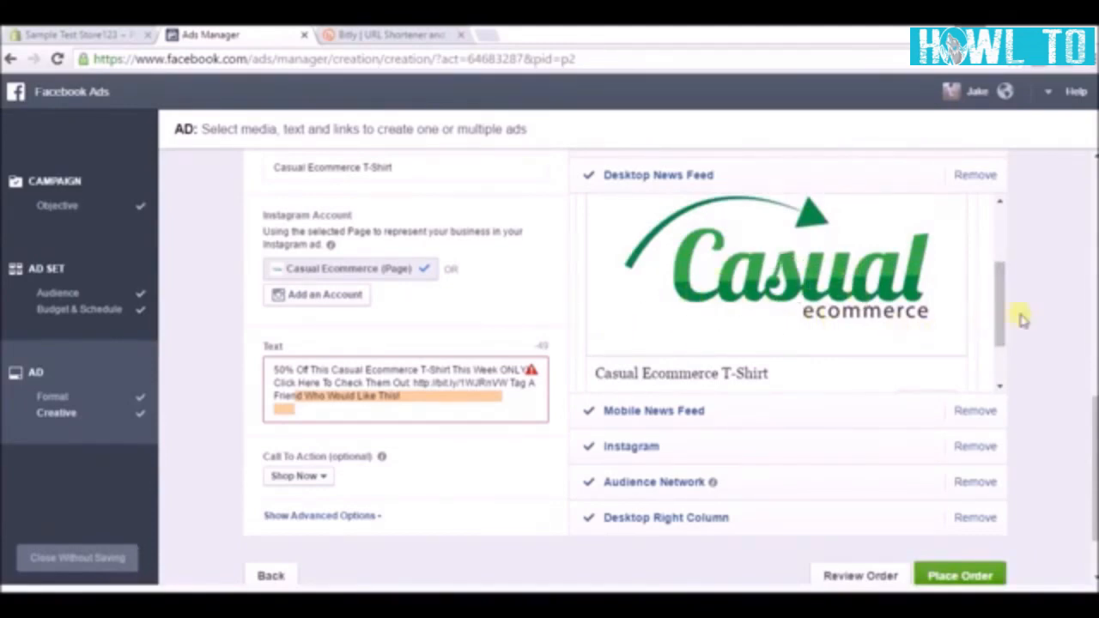
{"action": "left_click_drag", "start_coordinate": [1002, 326], "coordinate": [1000, 262]}
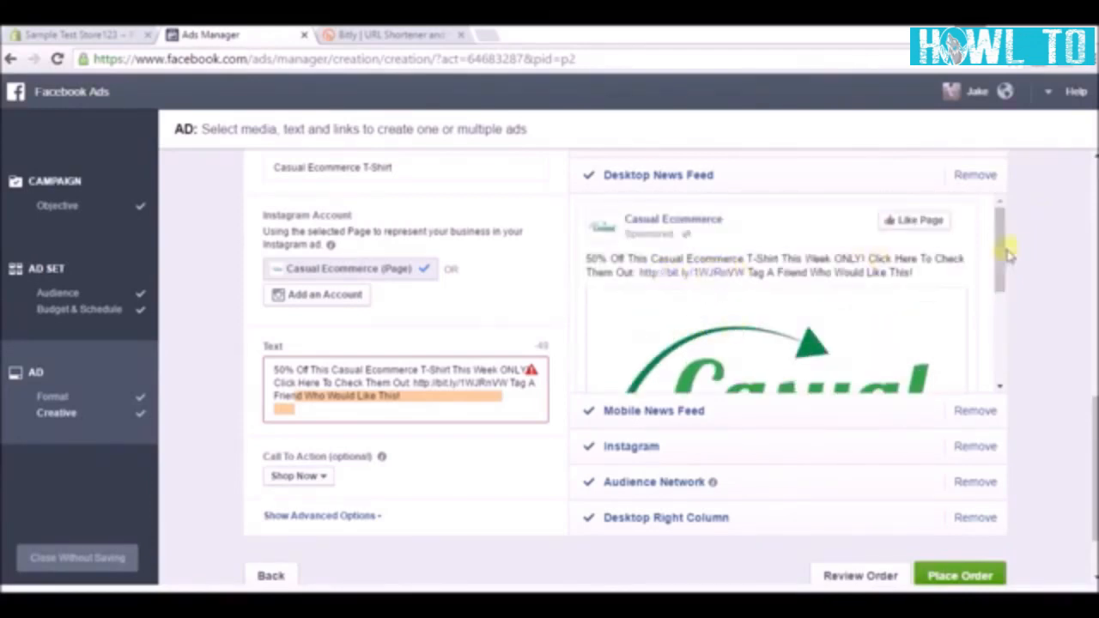
{"action": "mouse_move", "coordinate": [1002, 249]}
{"action": "left_mouse_down"}
{"action": "mouse_move", "coordinate": [1002, 340]}
{"action": "mouse_move", "coordinate": [1000, 246]}
{"action": "left_mouse_up"}
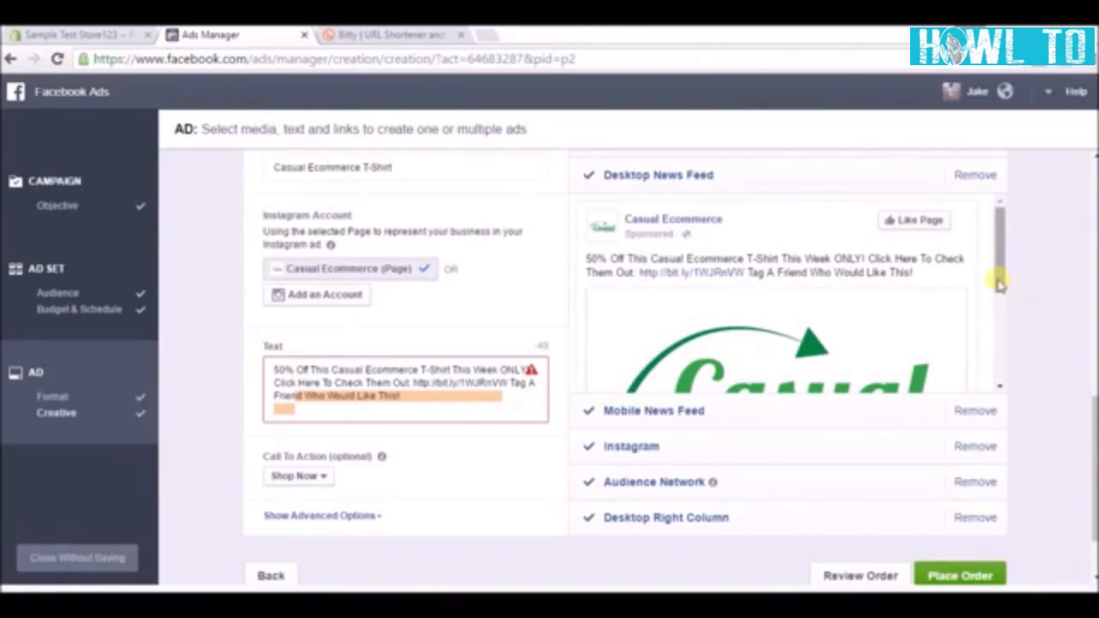
Remove the Desktop Right Column and Audience Network placements from the ad
{"action": "left_click_drag", "start_coordinate": [999, 285], "coordinate": [1001, 296]}
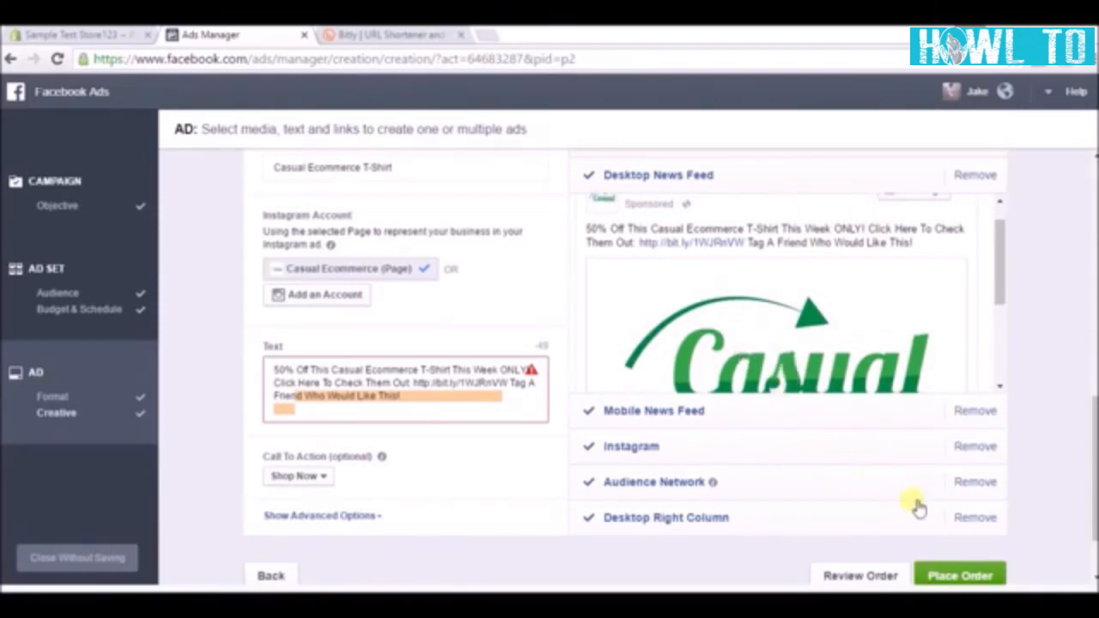
{"action": "left_click", "coordinate": [975, 516]}
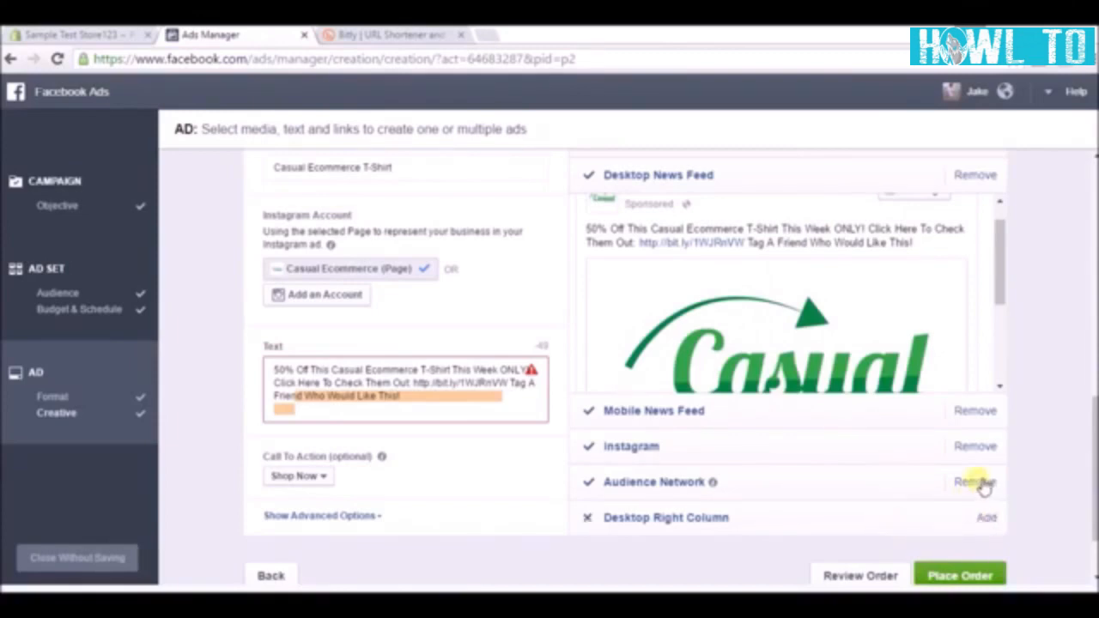
{"action": "left_click", "coordinate": [977, 482]}
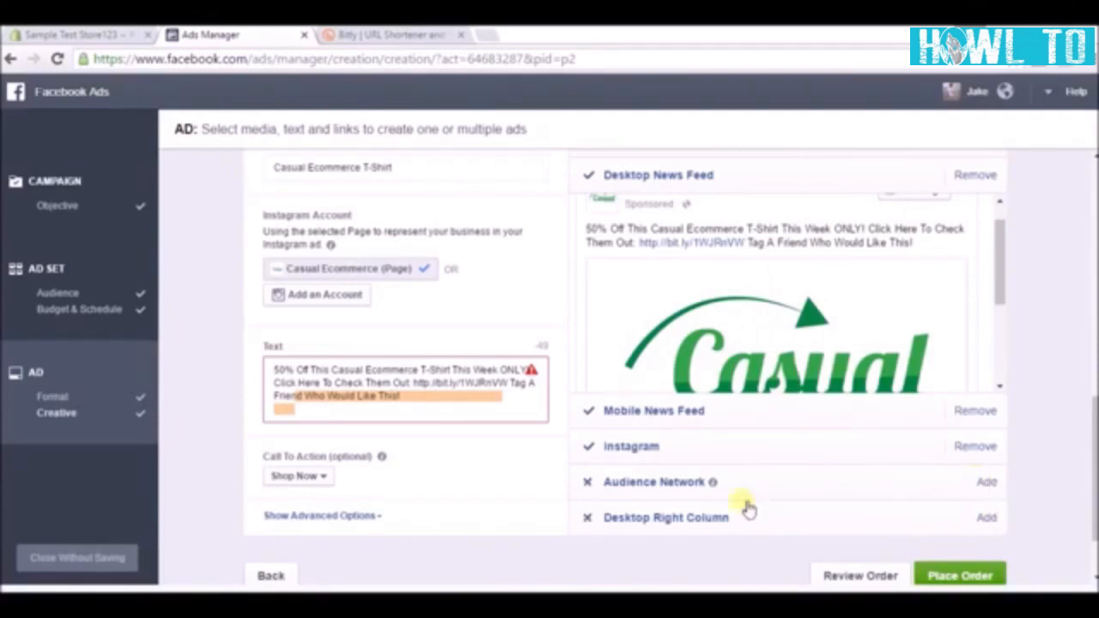
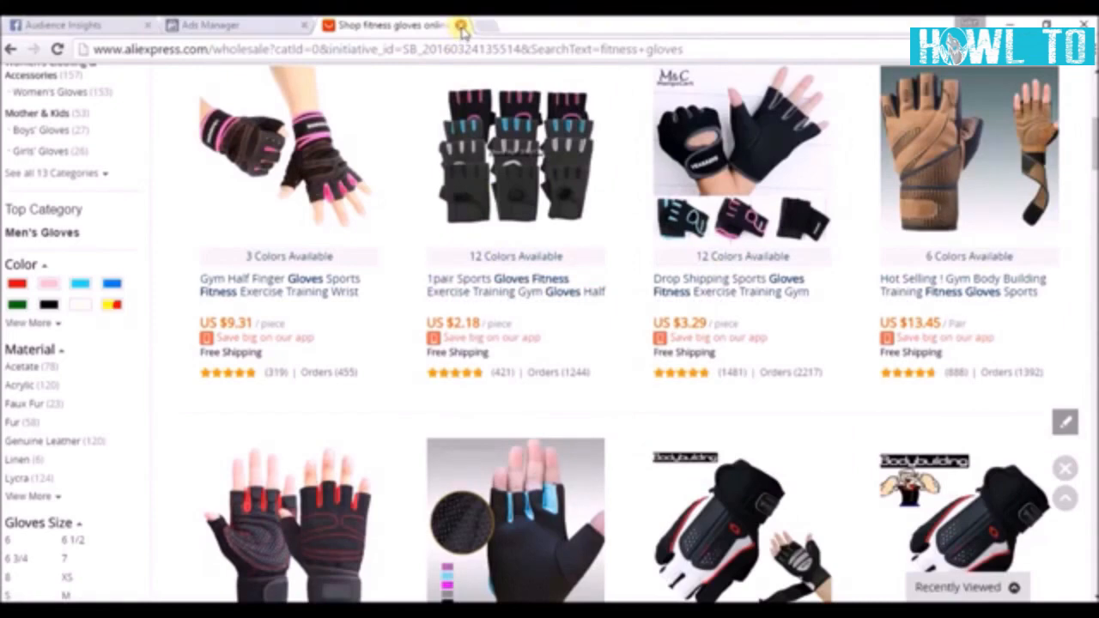
Close the AliExpress fitness gloves page and, in Audience Insights, add Physical fitness as an interest for the new audience
{"action": "left_click", "coordinate": [461, 27]}
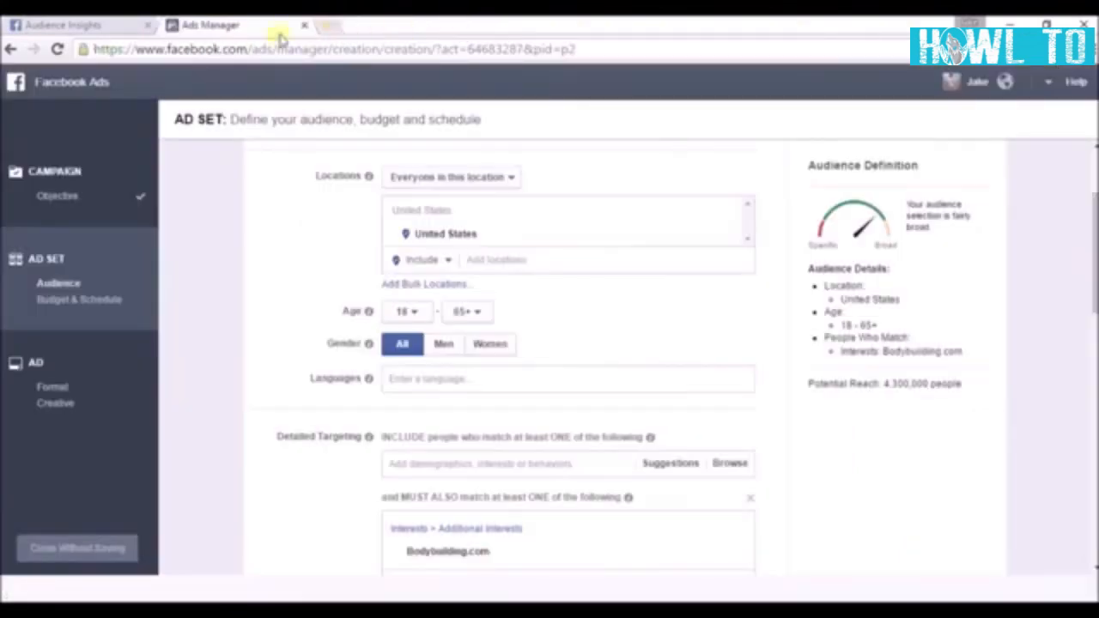
{"action": "left_click", "coordinate": [75, 26]}
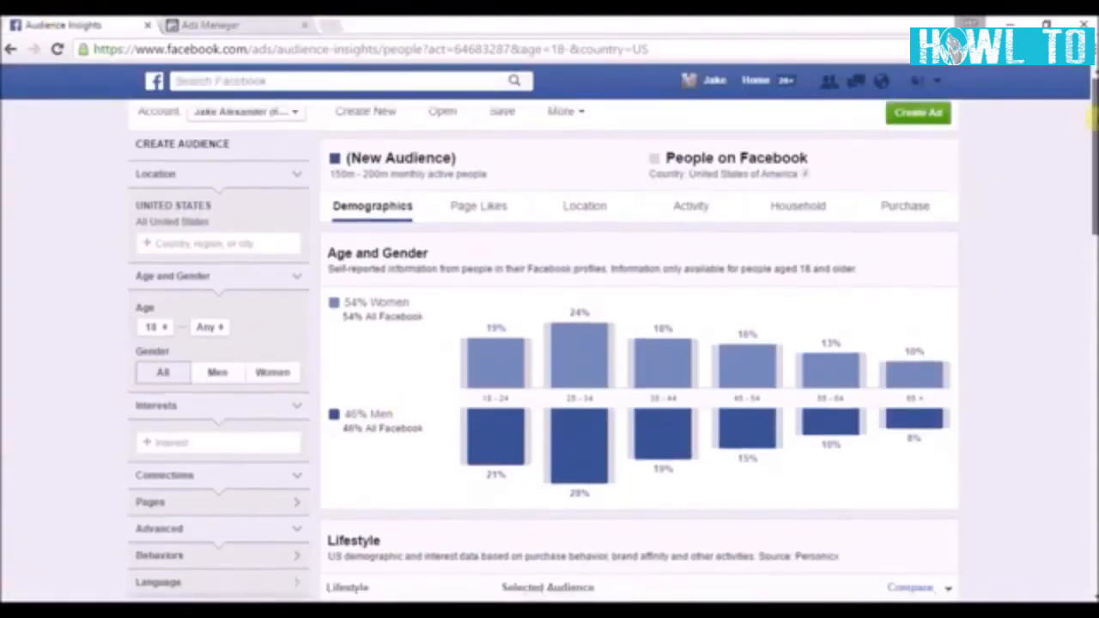
{"action": "scroll", "coordinate": [550, 343], "scroll_direction": "down", "scroll_amount": 1}
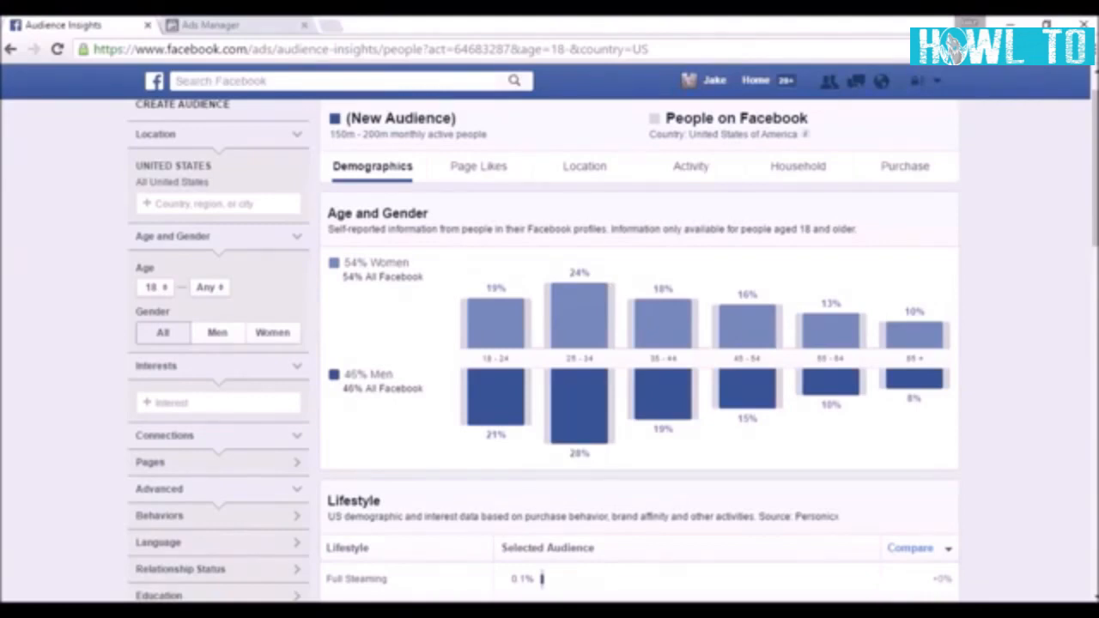
{"action": "left_click", "coordinate": [227, 404]}
{"action": "type", "text": "p"}
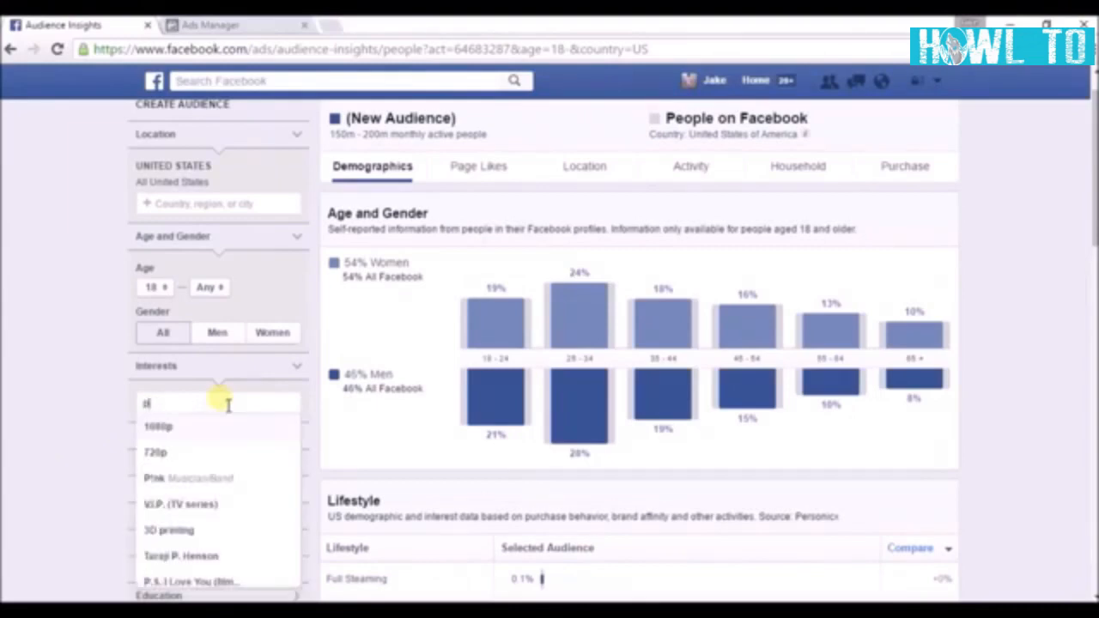
{"action": "type", "text": "hysical fitness"}
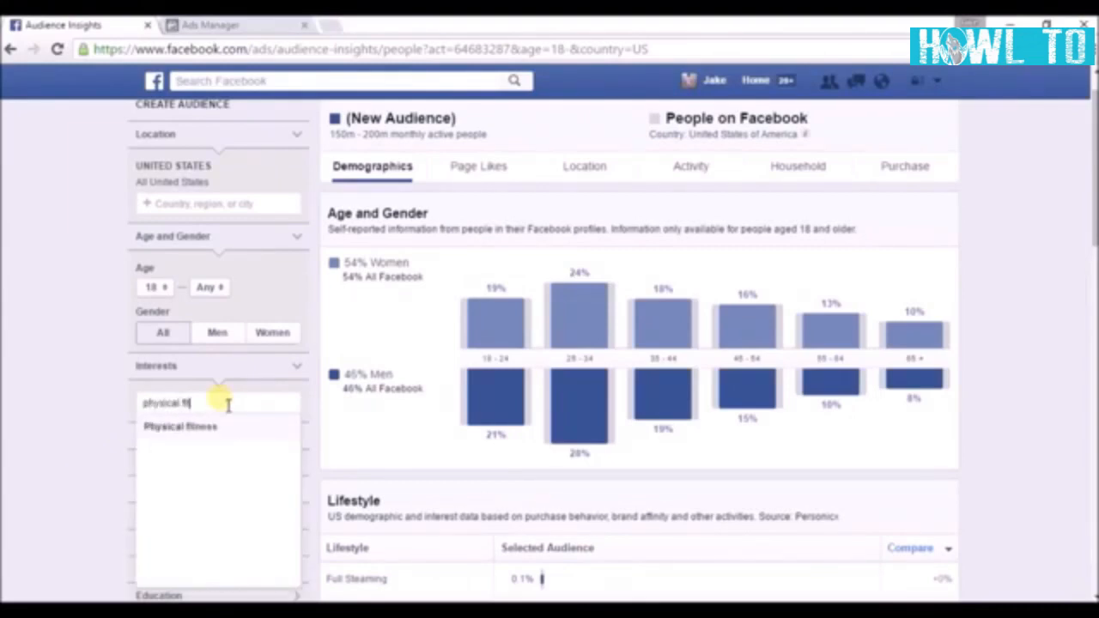
{"action": "left_click", "coordinate": [199, 427]}
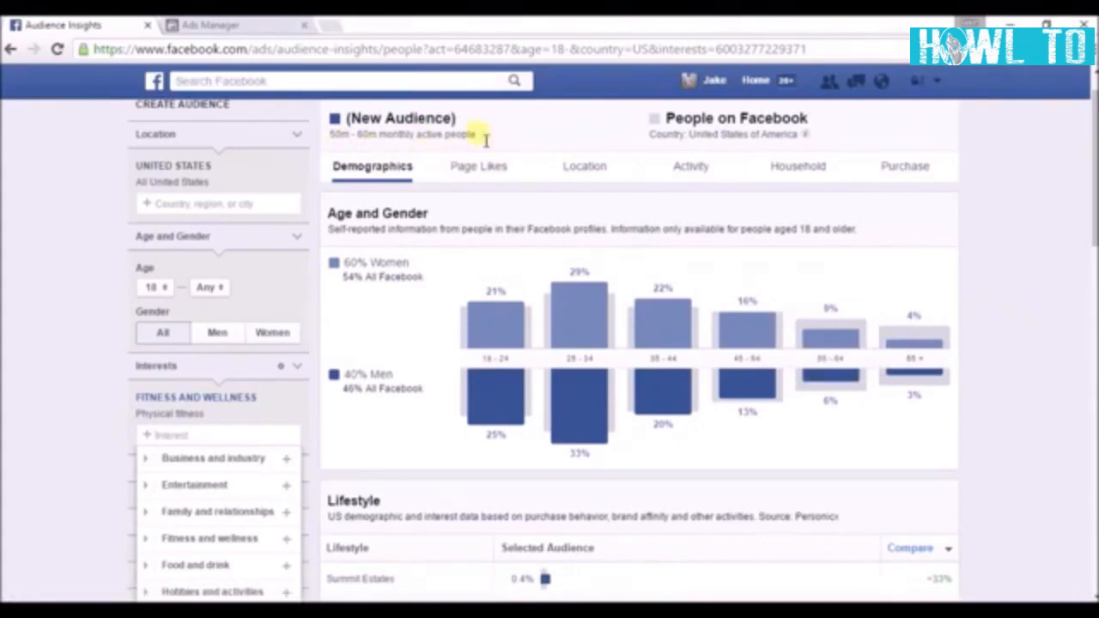
{"action": "left_click", "coordinate": [74, 423]}
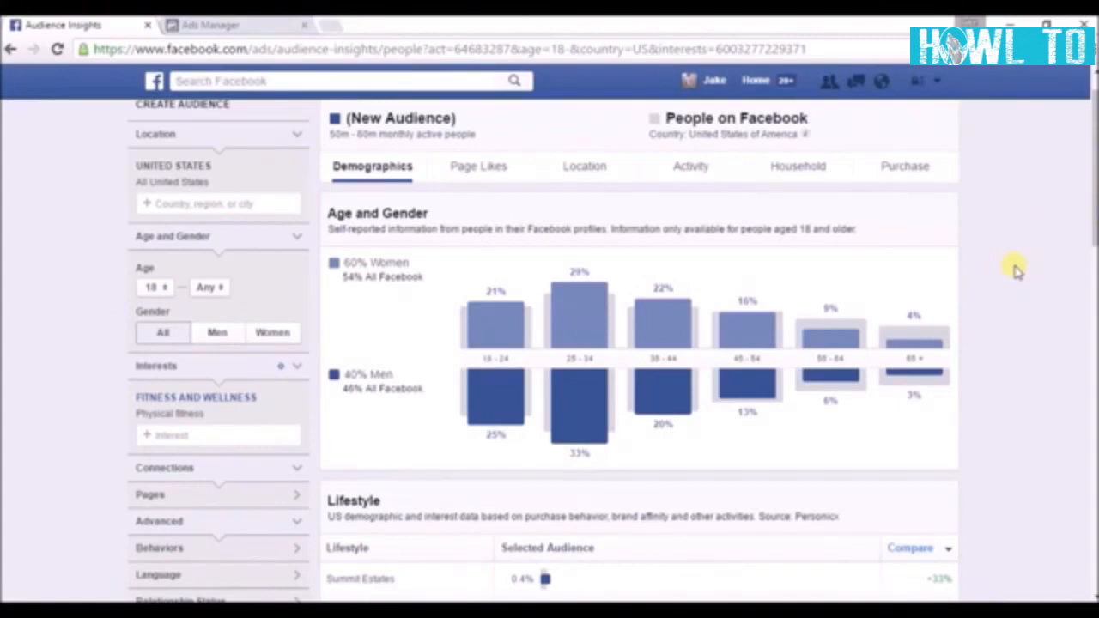
Show the audience's Page Likes, open Emily Skye's page in a new tab, and examine its posts before returning to Audience Insights
{"action": "left_click", "coordinate": [479, 170]}
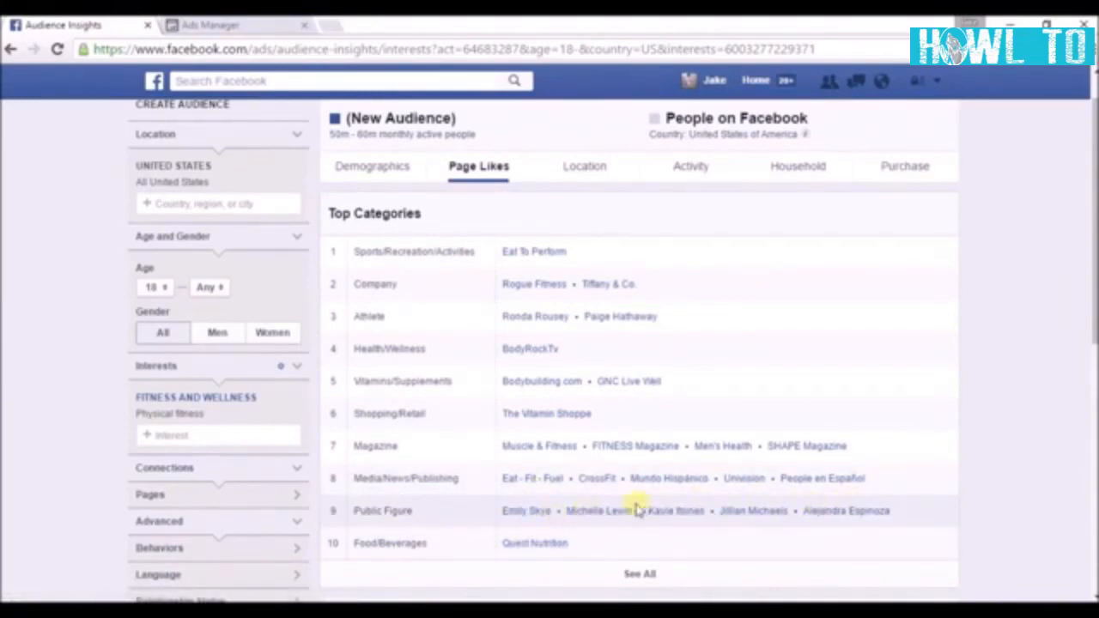
{"action": "right_click", "coordinate": [525, 513]}
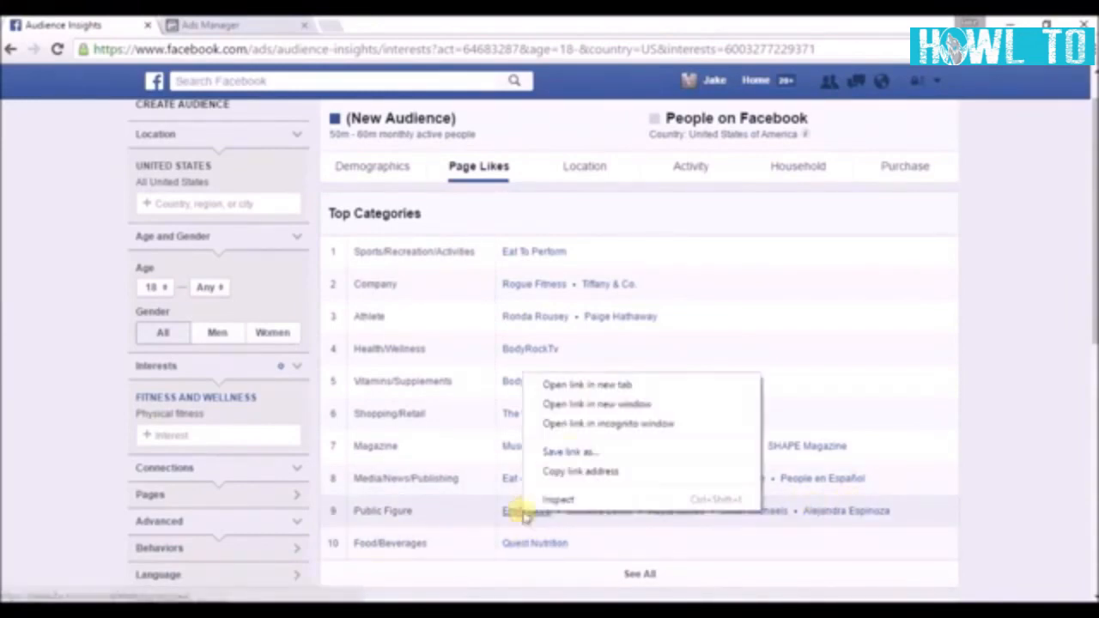
{"action": "left_click", "coordinate": [617, 389]}
{"action": "left_click", "coordinate": [261, 28]}
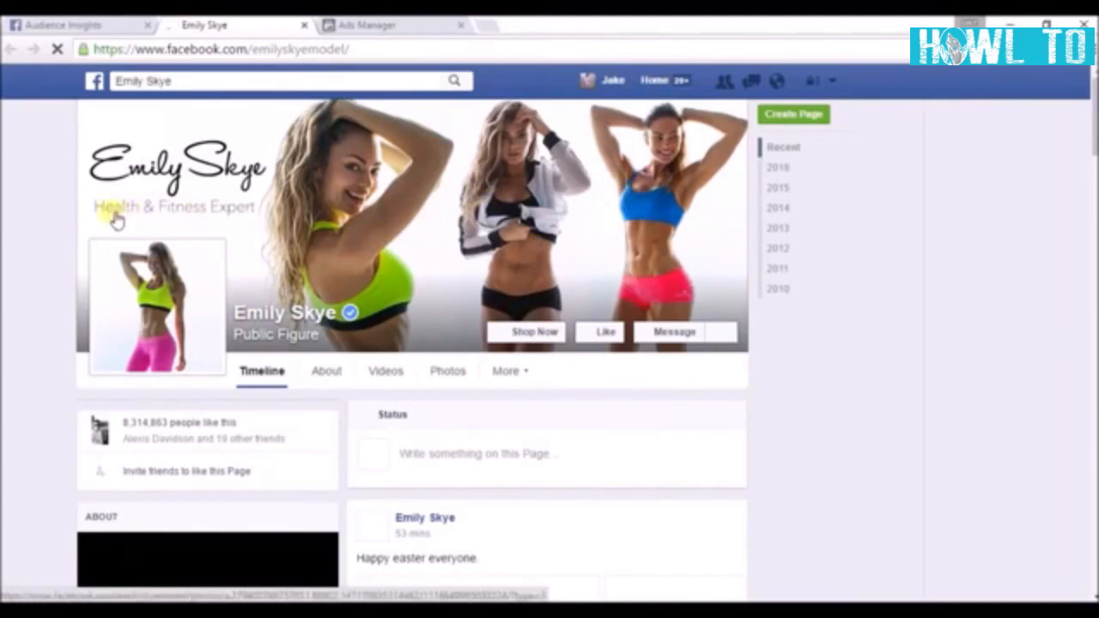
{"action": "mouse_move", "coordinate": [252, 215]}
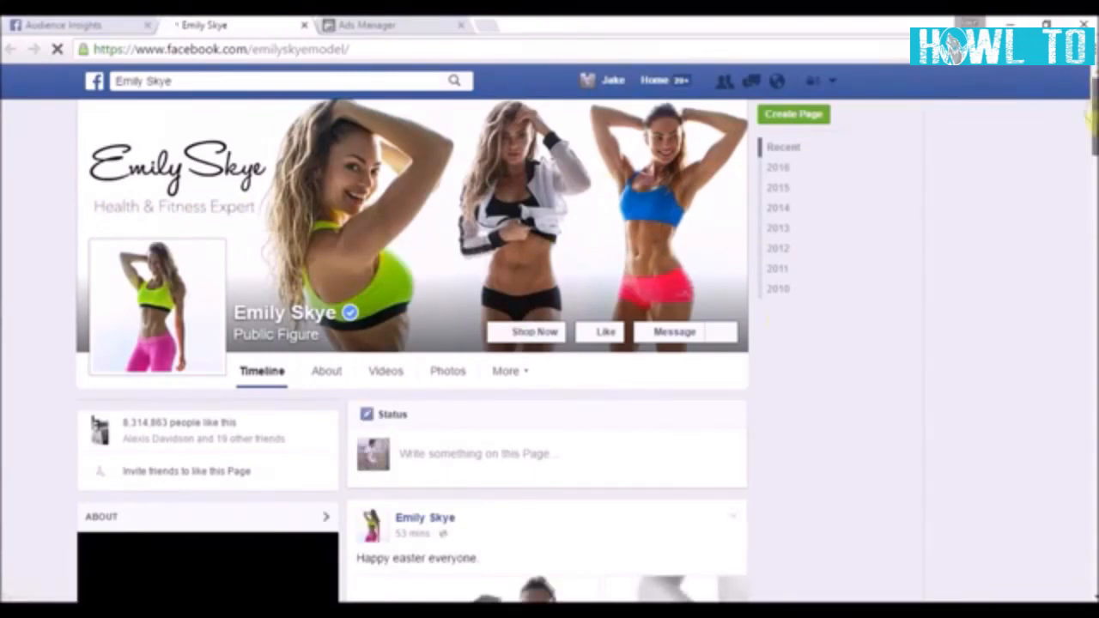
{"action": "scroll", "coordinate": [412, 343], "scroll_direction": "down", "scroll_amount": 3}
{"action": "scroll", "coordinate": [549, 350], "scroll_direction": "down", "scroll_amount": 5}
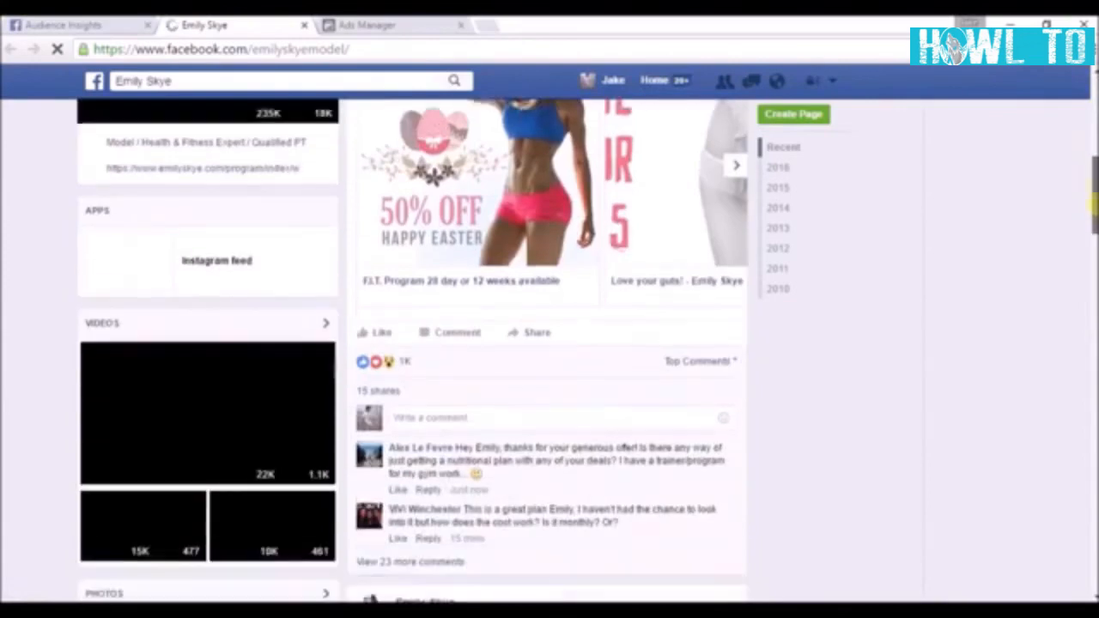
{"action": "scroll", "coordinate": [549, 350], "scroll_direction": "down", "scroll_amount": 5}
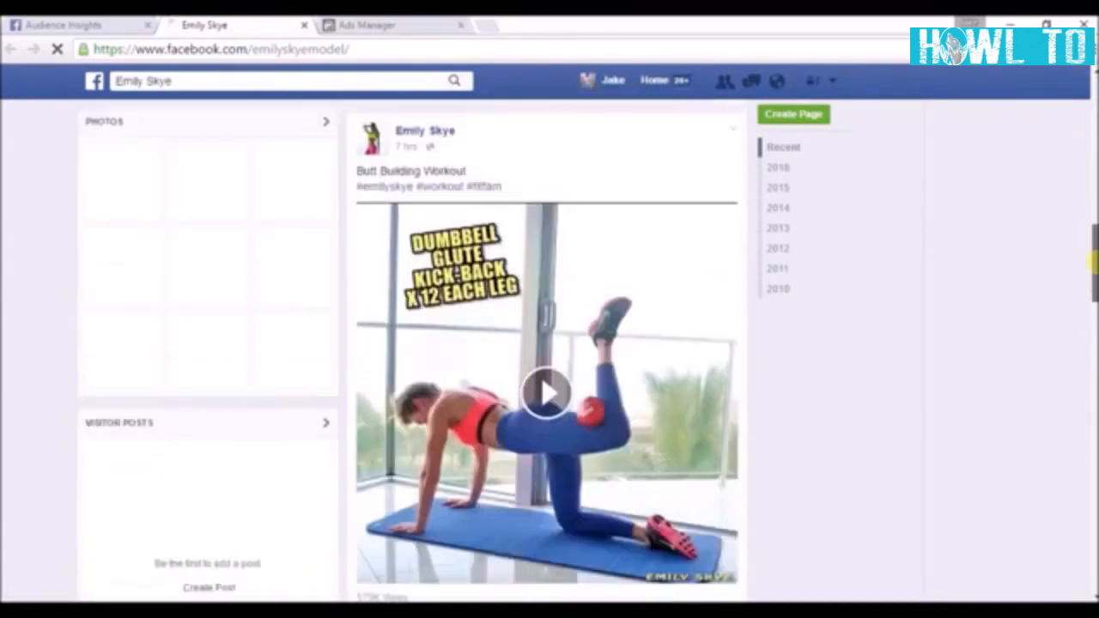
{"action": "left_click_drag", "start_coordinate": [1093, 285], "coordinate": [1093, 88]}
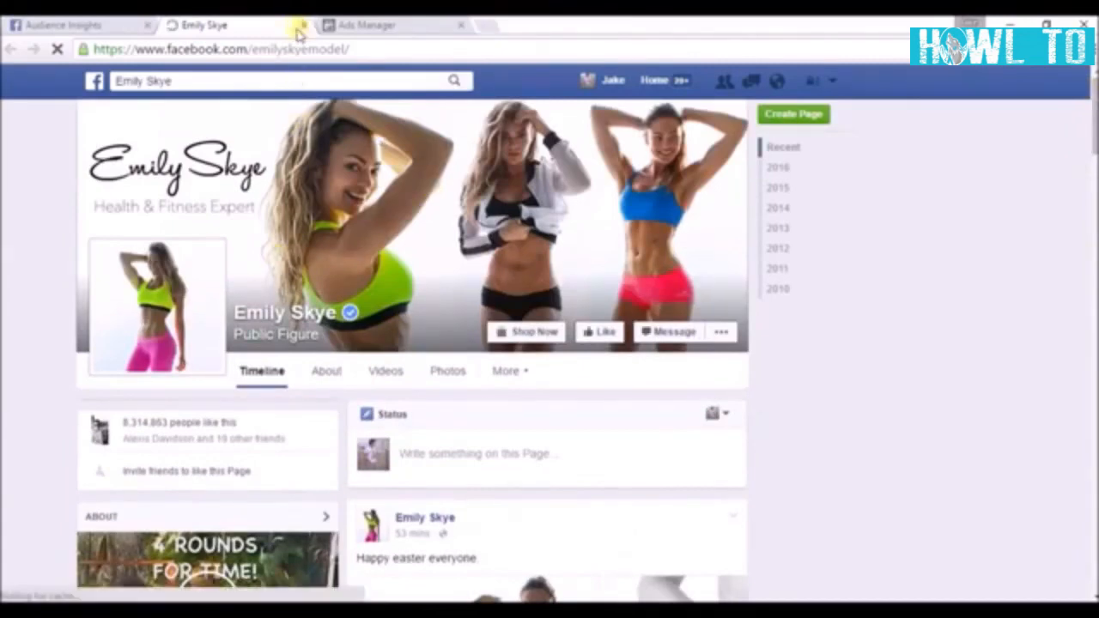
{"action": "left_click", "coordinate": [79, 28]}
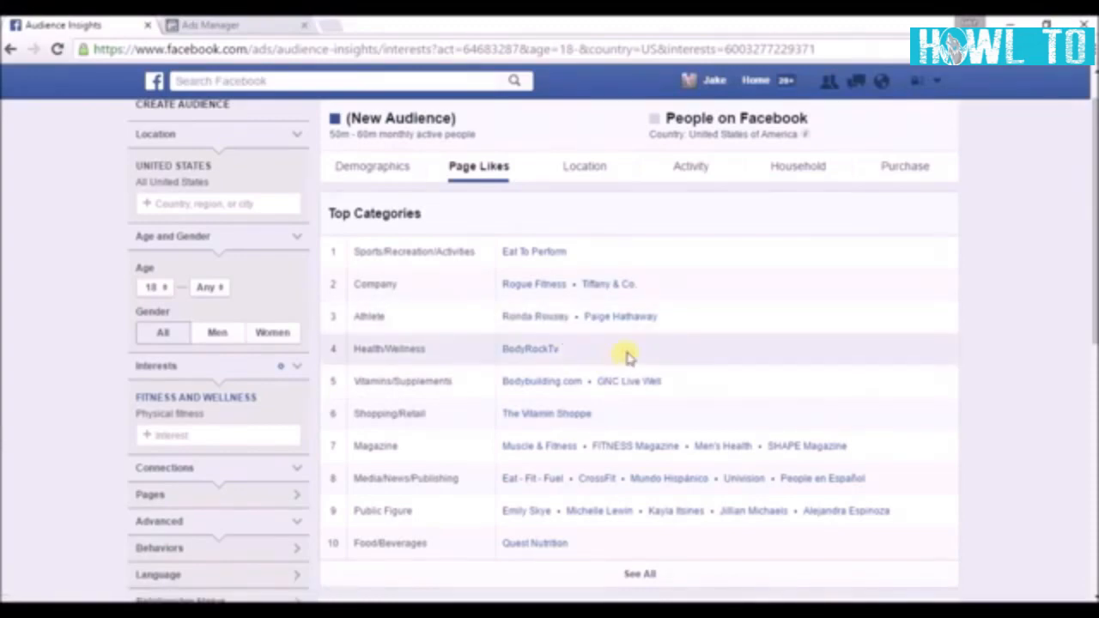
Open the Eat To Perform page from the top categories in a new tab, look through its posts, and close it
{"action": "right_click", "coordinate": [543, 254]}
{"action": "left_click", "coordinate": [576, 266]}
{"action": "left_click", "coordinate": [221, 26]}
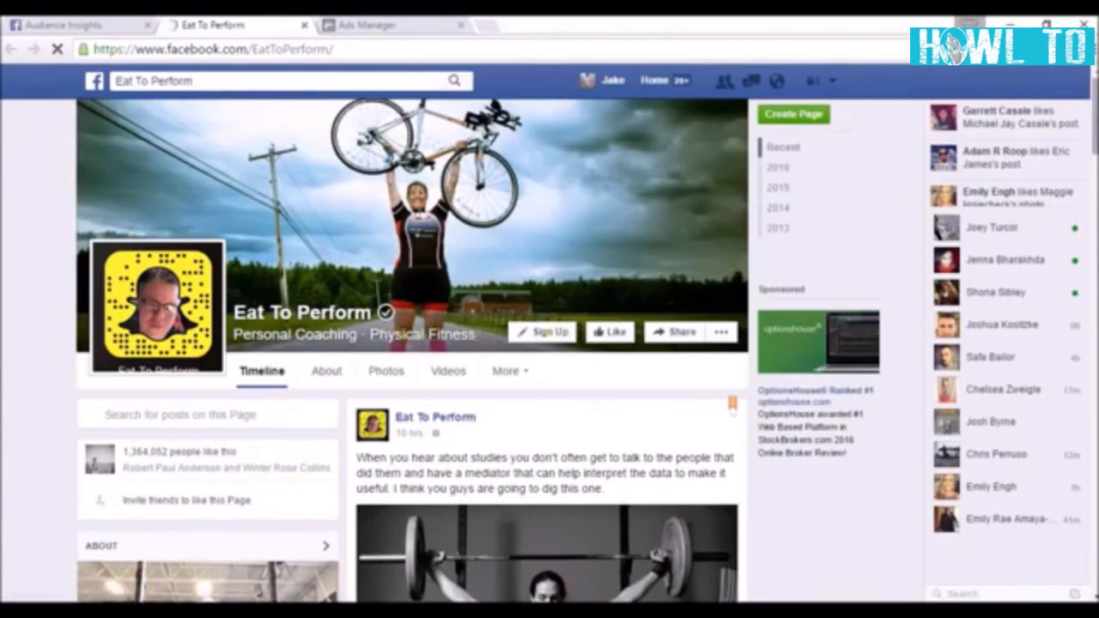
{"action": "left_click_drag", "start_coordinate": [1095, 85], "coordinate": [1090, 236]}
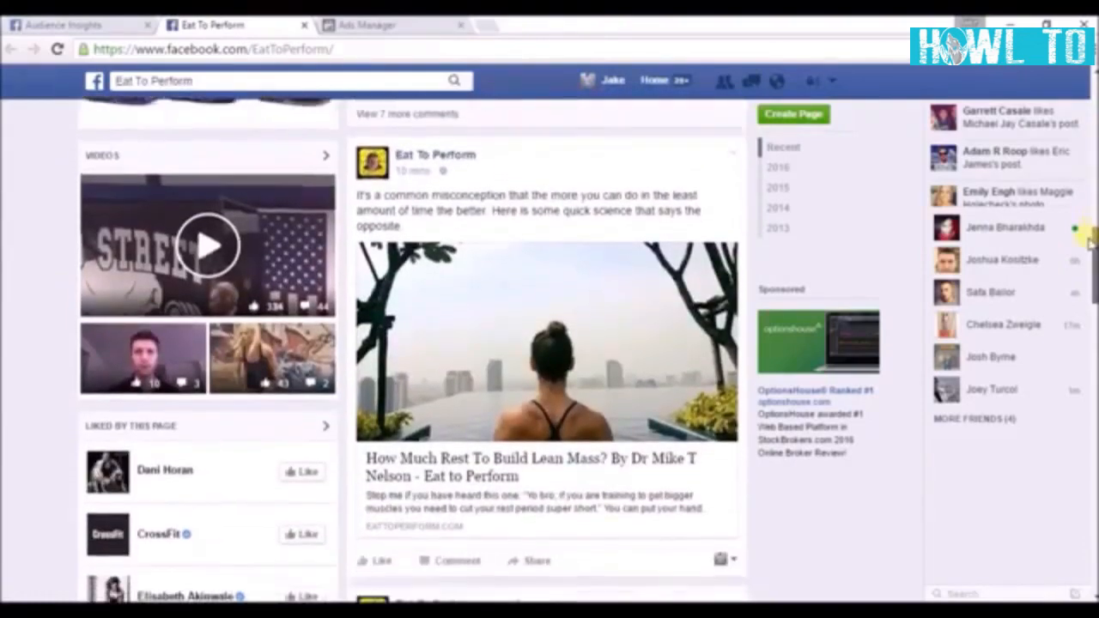
{"action": "left_click_drag", "start_coordinate": [1089, 243], "coordinate": [1073, 414]}
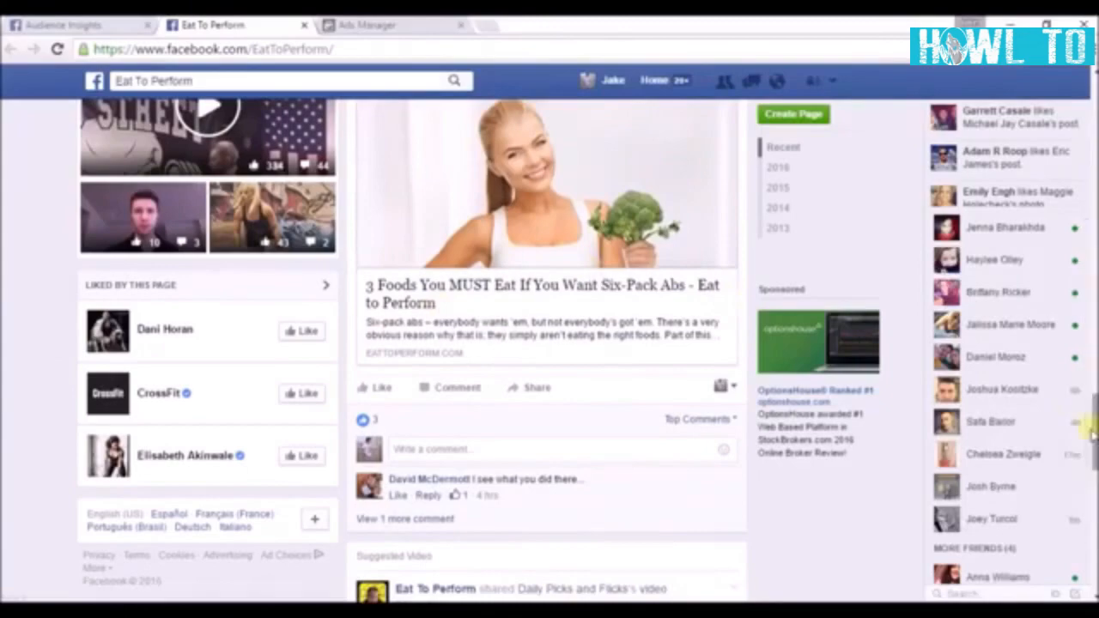
{"action": "left_click_drag", "start_coordinate": [1093, 432], "coordinate": [1093, 101]}
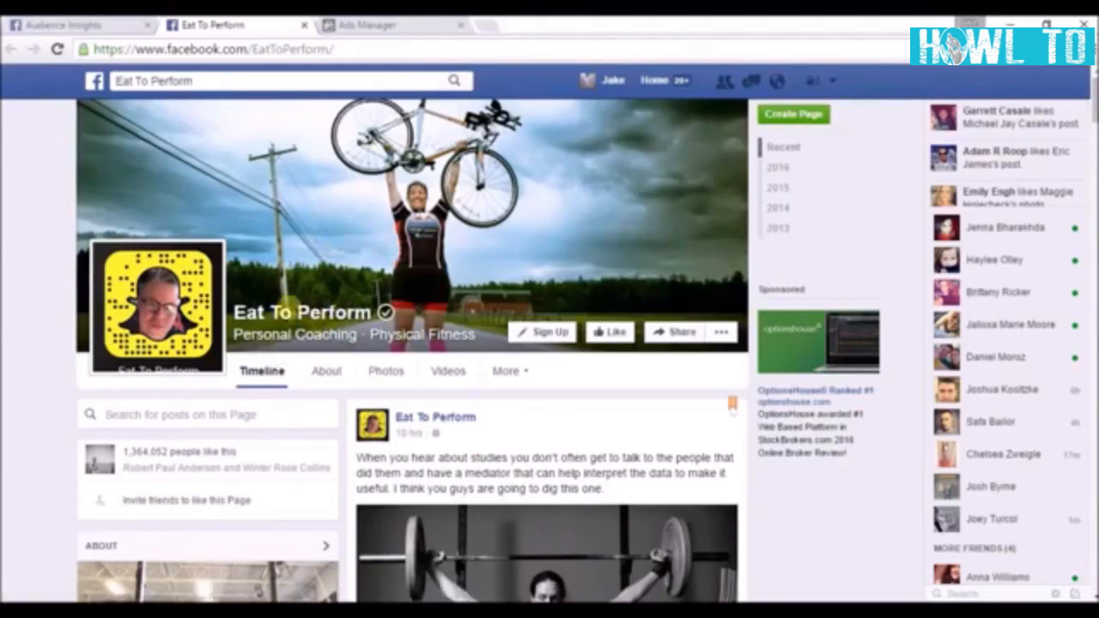
{"action": "left_click", "coordinate": [304, 27]}
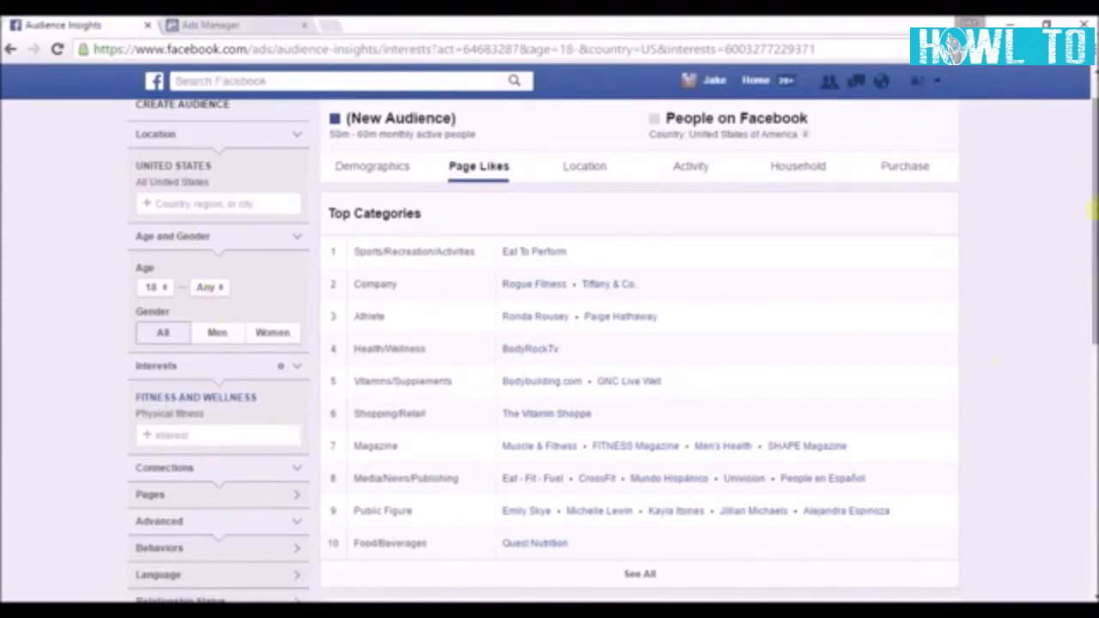
Replace the Physical fitness interest with Eat To Perform in the audience definition
{"action": "left_click_drag", "start_coordinate": [1095, 209], "coordinate": [1095, 220]}
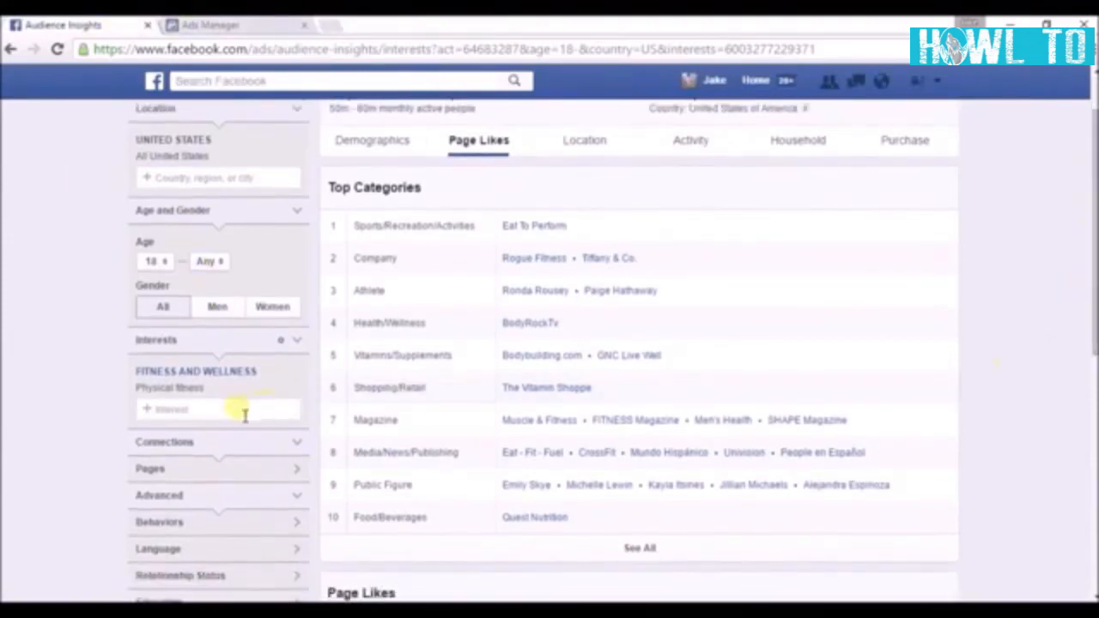
{"action": "left_click", "coordinate": [211, 412]}
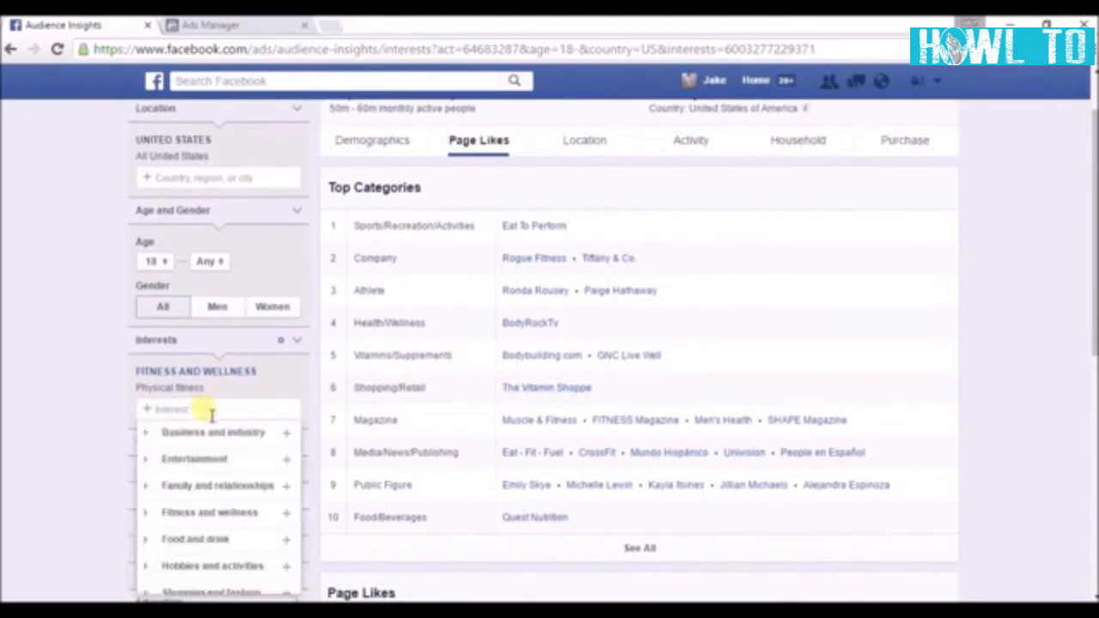
{"action": "type", "text": "eat to perform"}
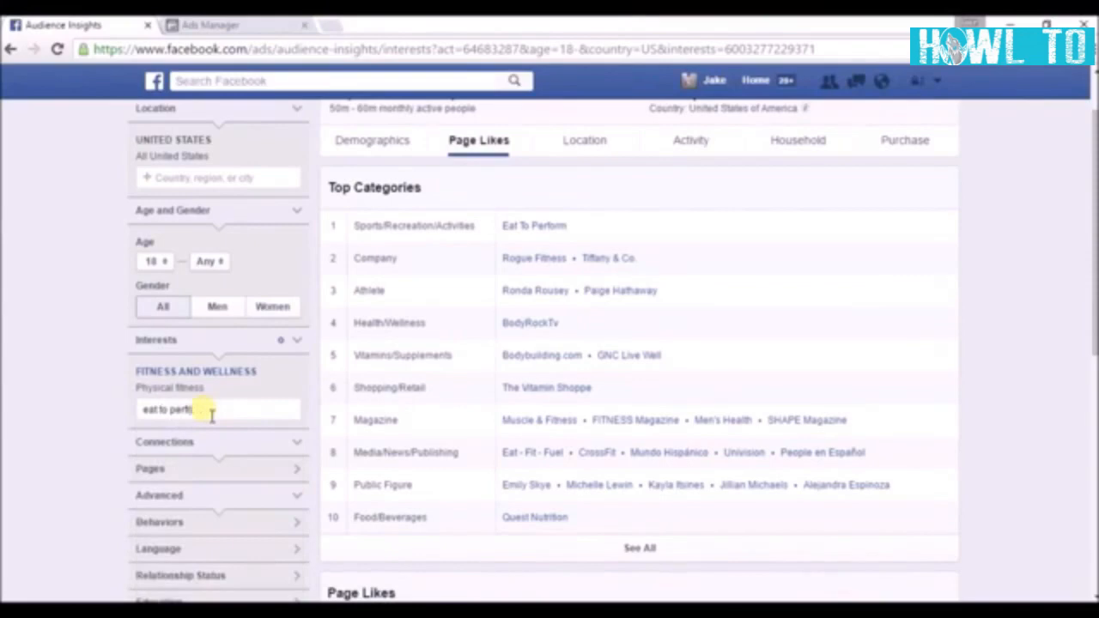
{"action": "key", "text": "BackSpace"}
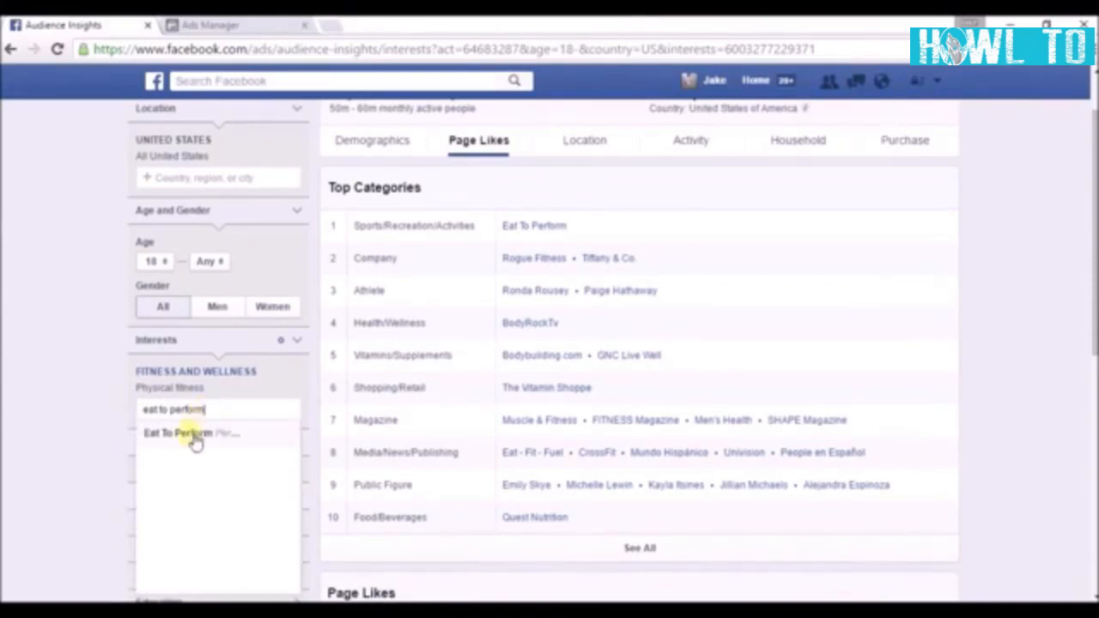
{"action": "left_click", "coordinate": [194, 438]}
{"action": "left_click", "coordinate": [190, 436]}
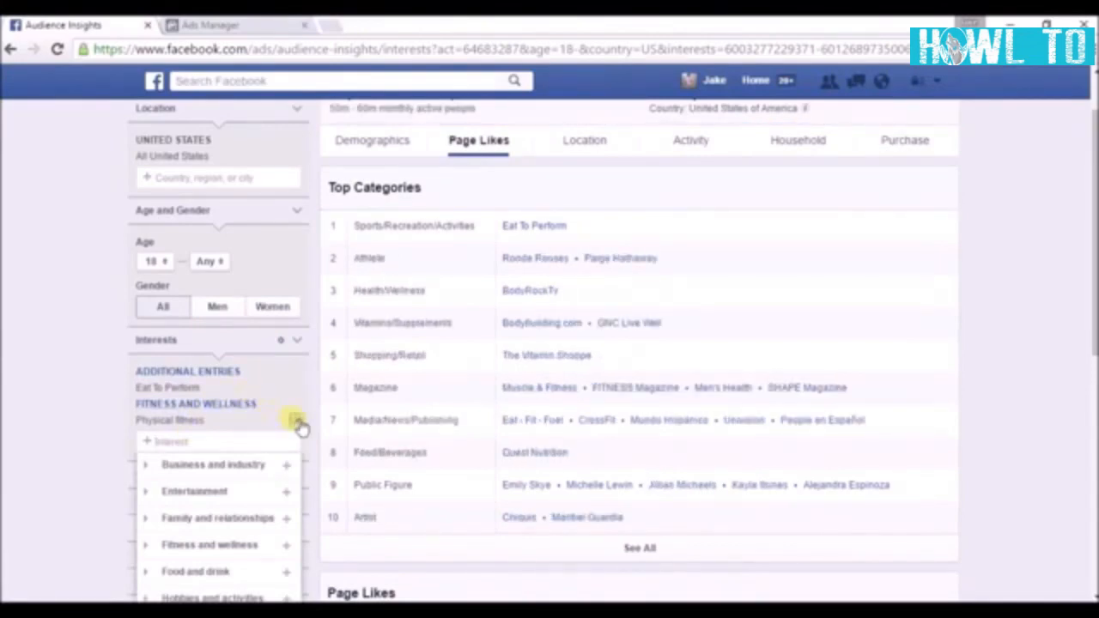
{"action": "left_click", "coordinate": [297, 422]}
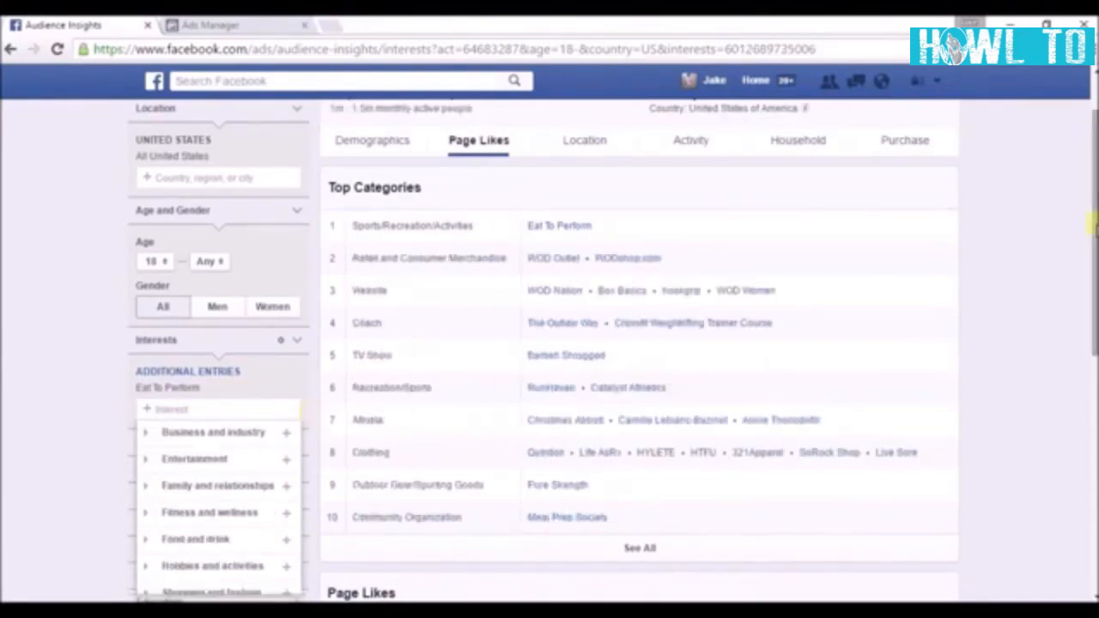
Examine the age and gender demographics of the Eat To Perform audience
{"action": "scroll", "coordinate": [1095, 223], "scroll_direction": "up", "scroll_amount": 2}
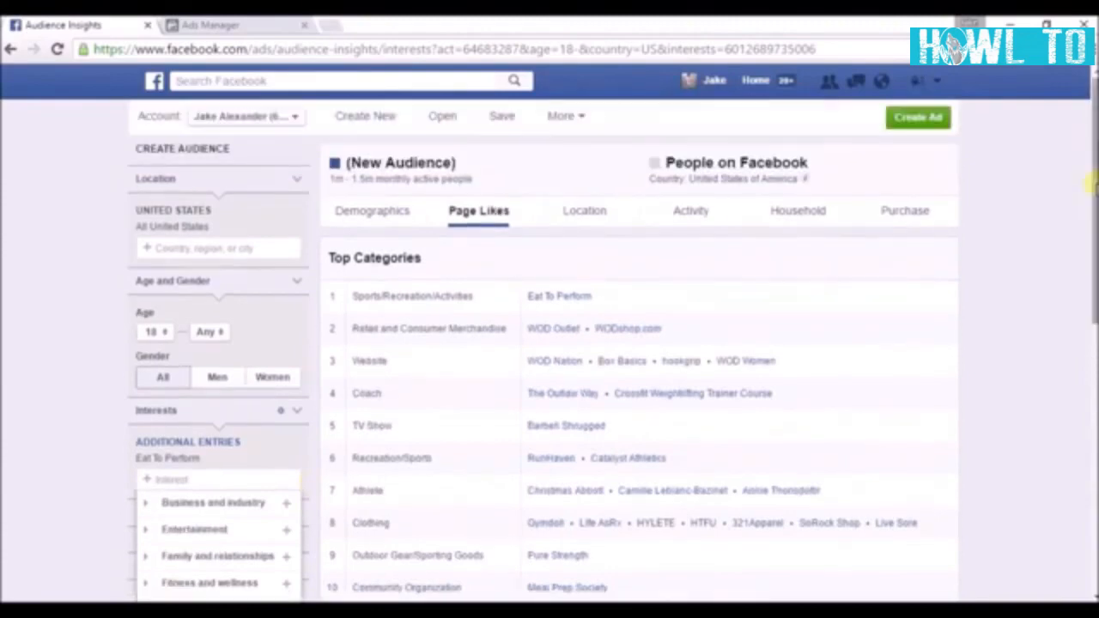
{"action": "left_click", "coordinate": [384, 219]}
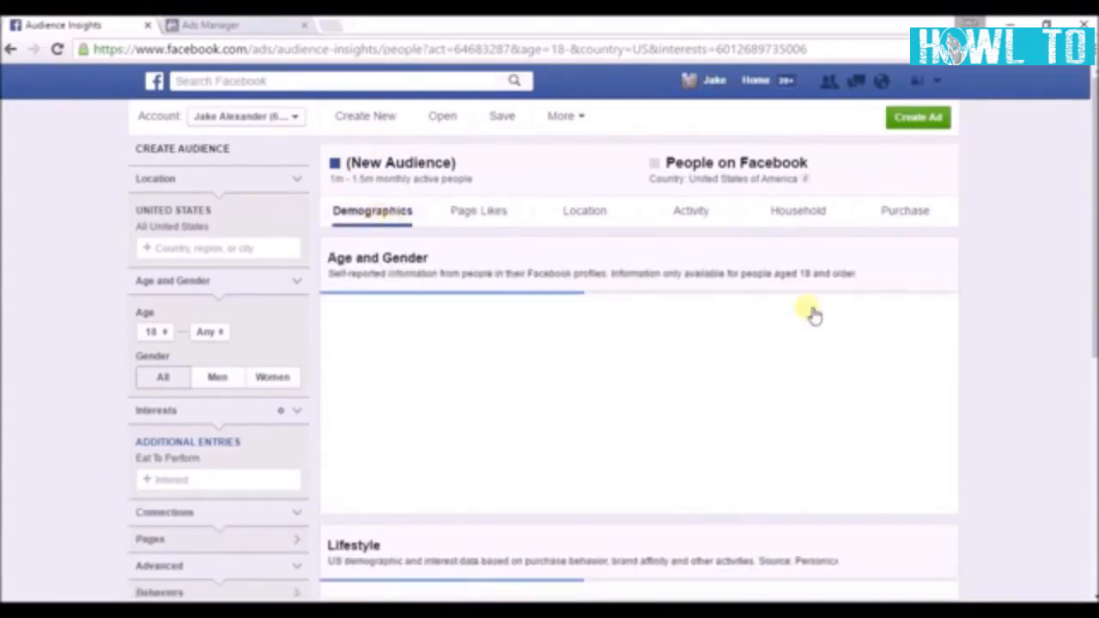
{"action": "scroll", "coordinate": [1094, 157], "scroll_direction": "down", "scroll_amount": 1}
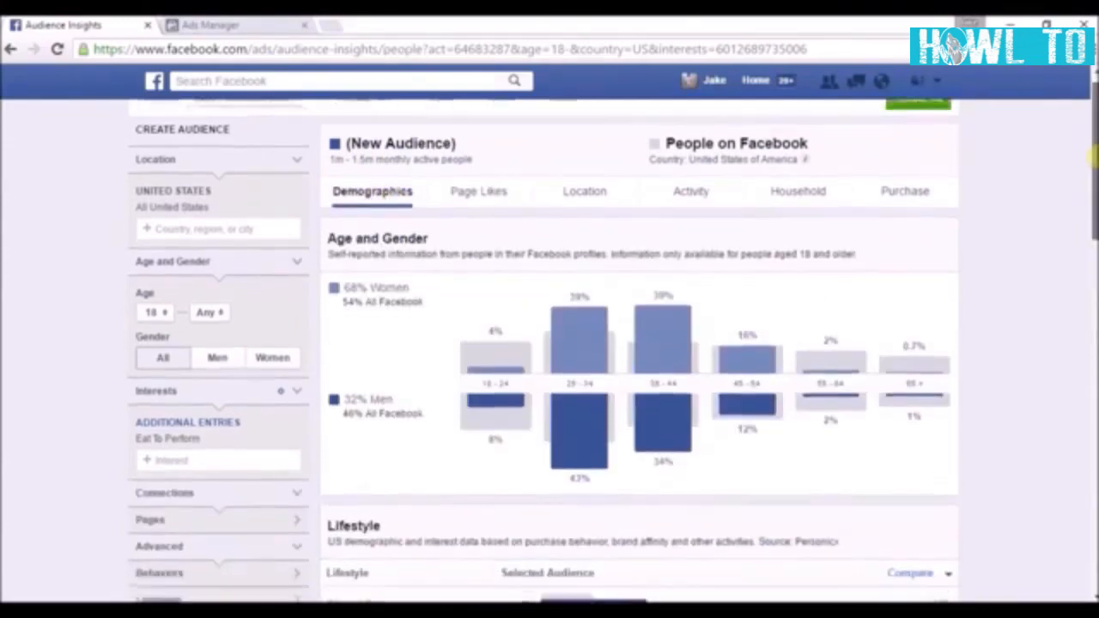
{"action": "scroll", "coordinate": [1095, 156], "scroll_direction": "down", "scroll_amount": 1}
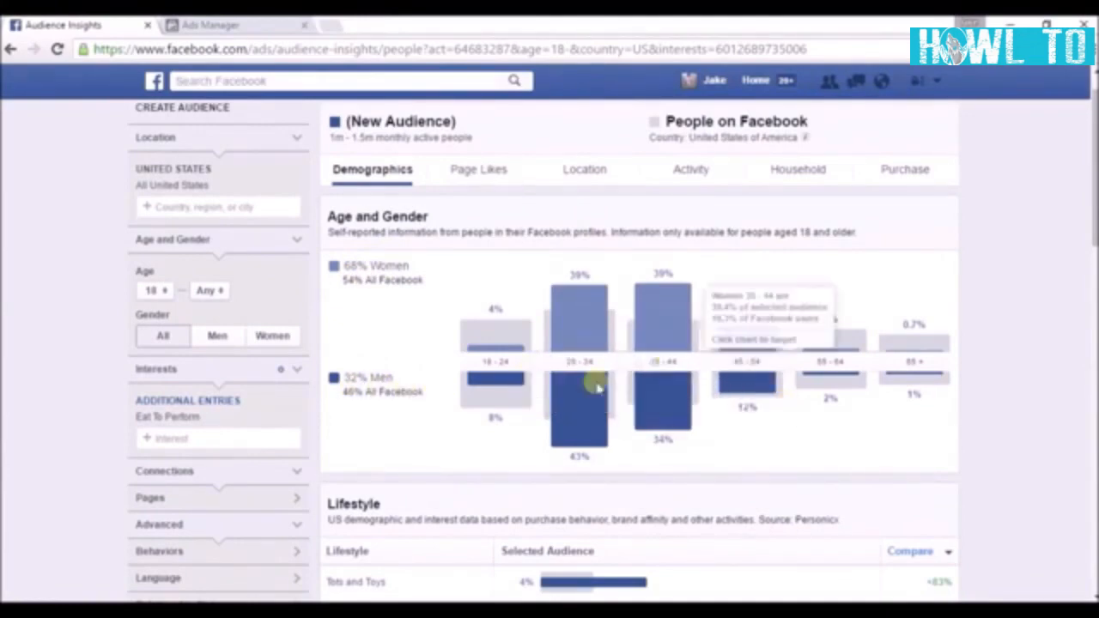
{"action": "mouse_move", "coordinate": [575, 420]}
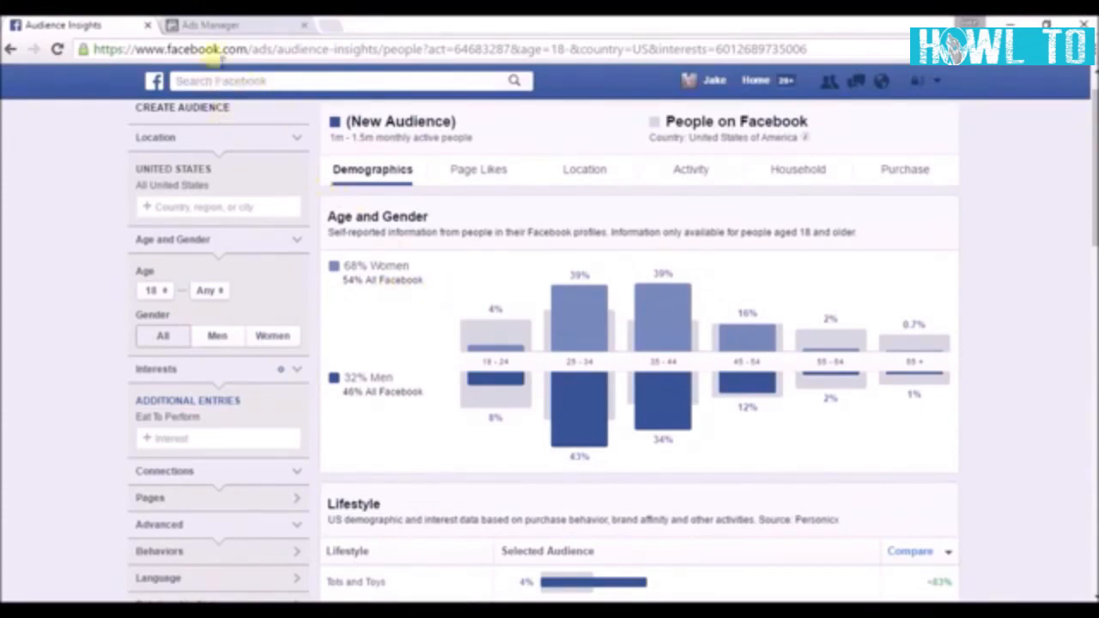
Switch to the ad set in Ads Manager, restrict its audience to women, and recheck the age chart in Audience Insights
{"action": "left_click", "coordinate": [235, 24]}
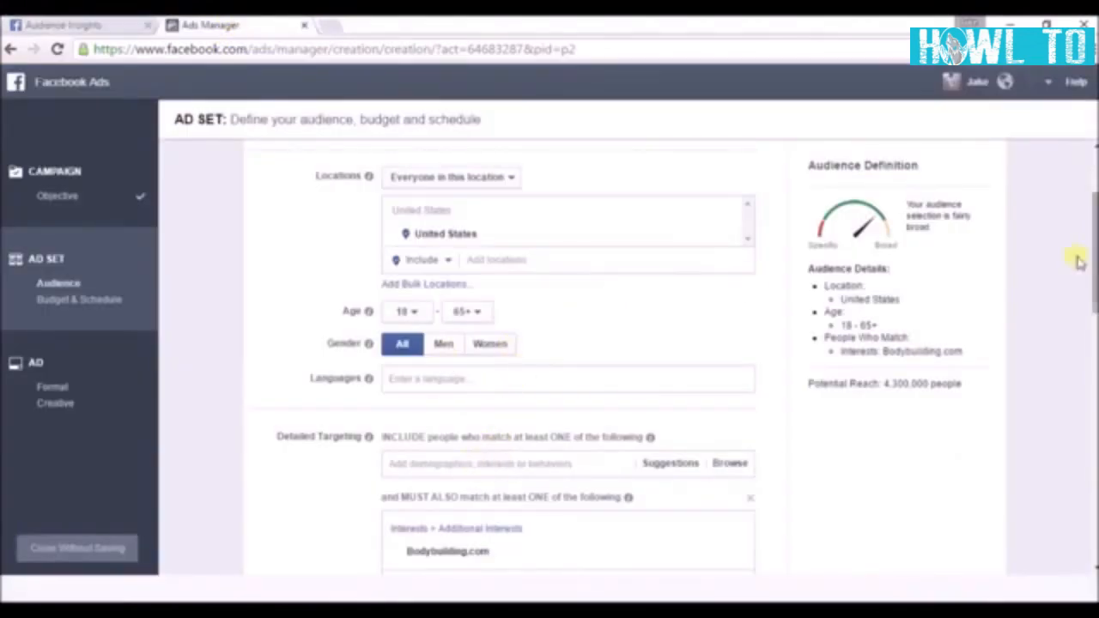
{"action": "left_click", "coordinate": [491, 344]}
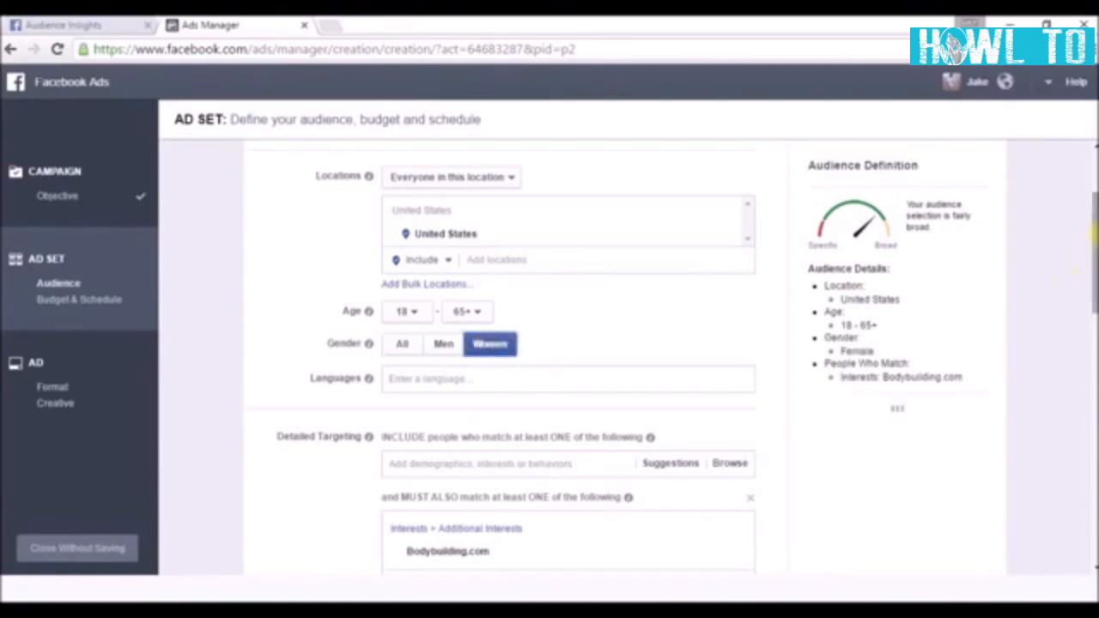
{"action": "left_click", "coordinate": [65, 25]}
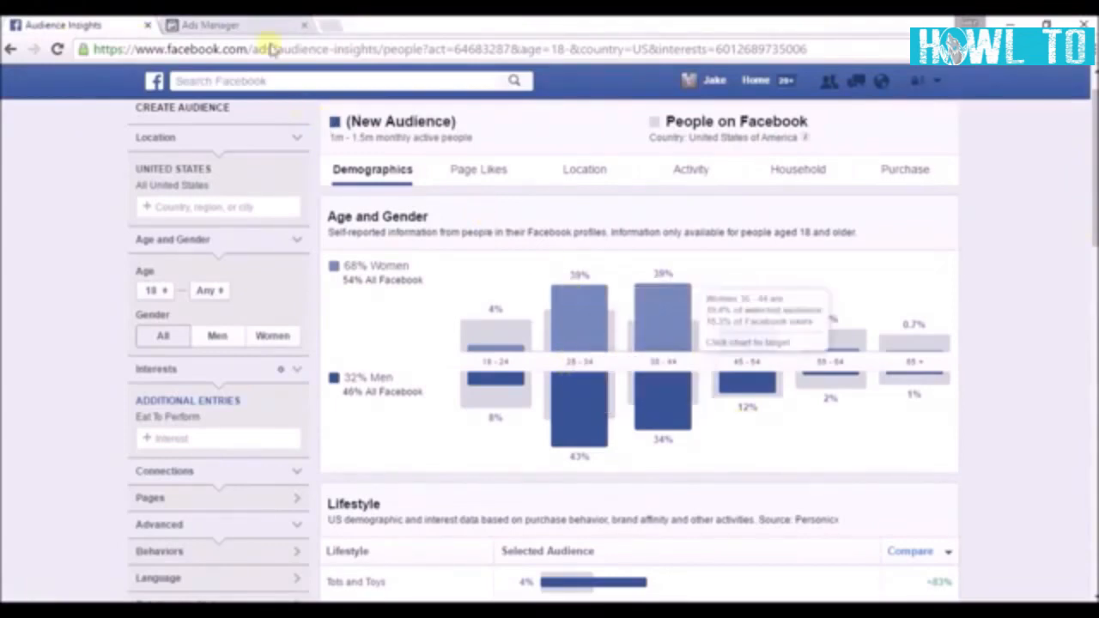
Return to the ad set in Ads Manager and set the audience's age range to 25 - 29
{"action": "left_click", "coordinate": [249, 25]}
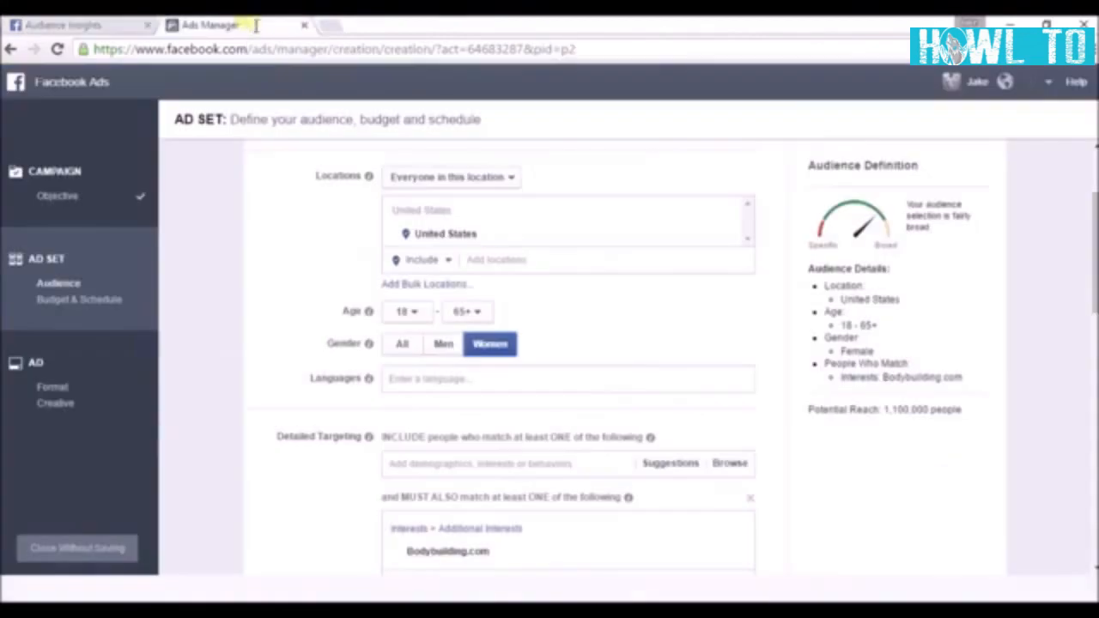
{"action": "left_click", "coordinate": [421, 314]}
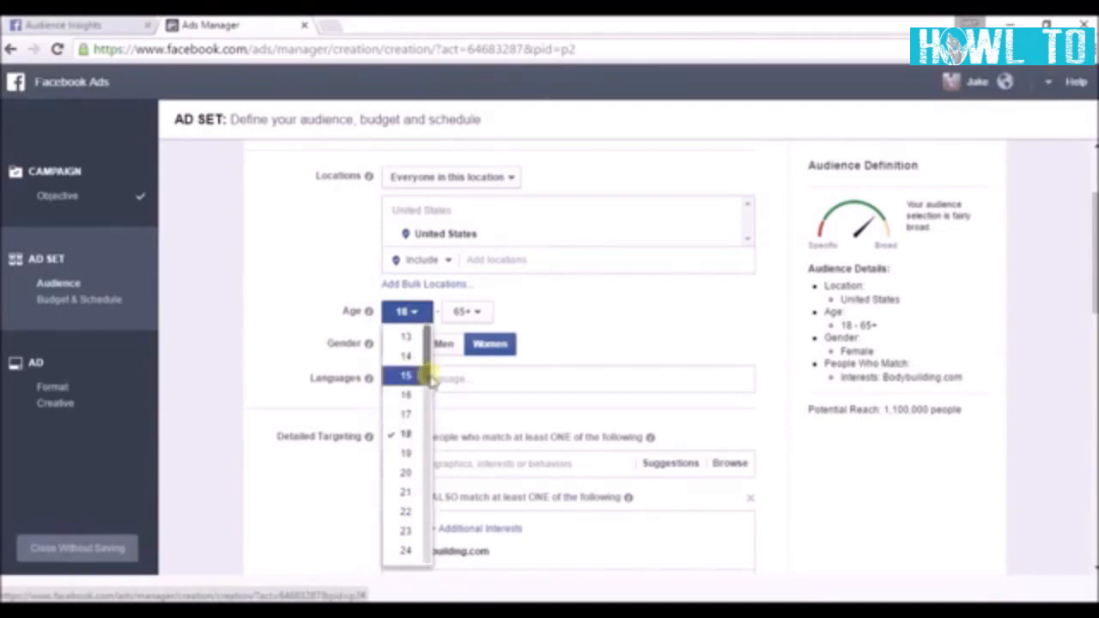
{"action": "scroll", "coordinate": [429, 395], "scroll_direction": "down", "scroll_amount": 1}
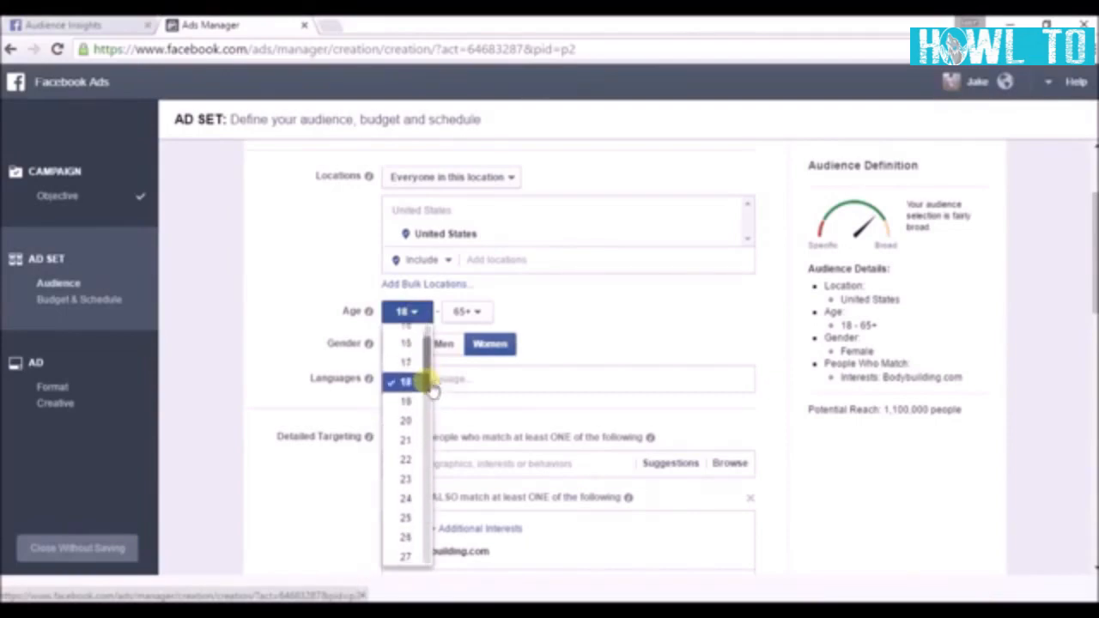
{"action": "left_click", "coordinate": [408, 518]}
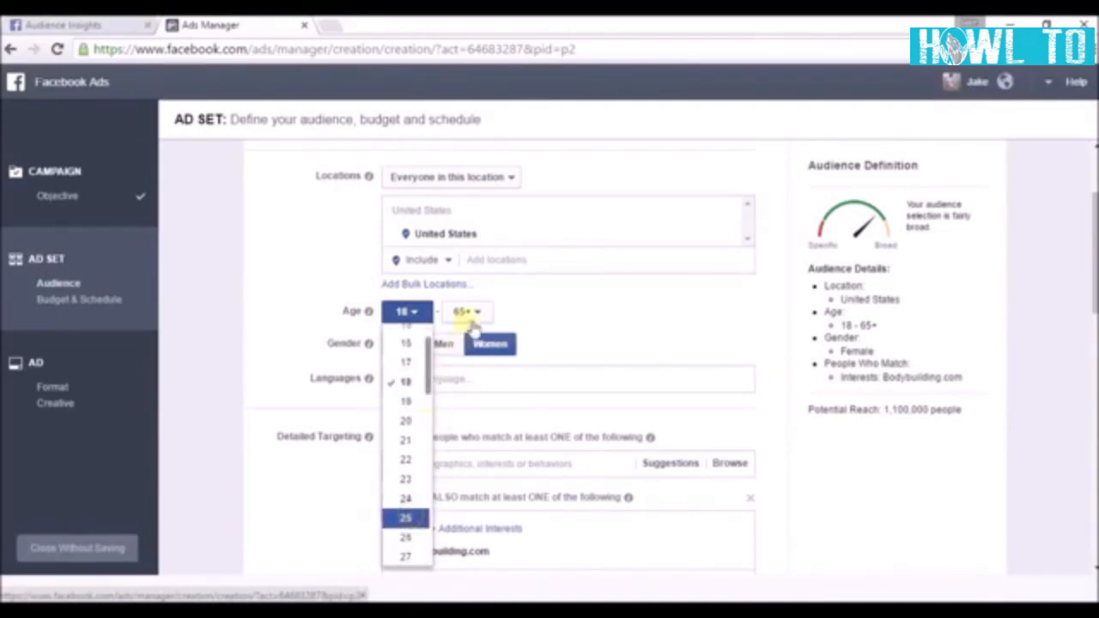
{"action": "left_click", "coordinate": [479, 312]}
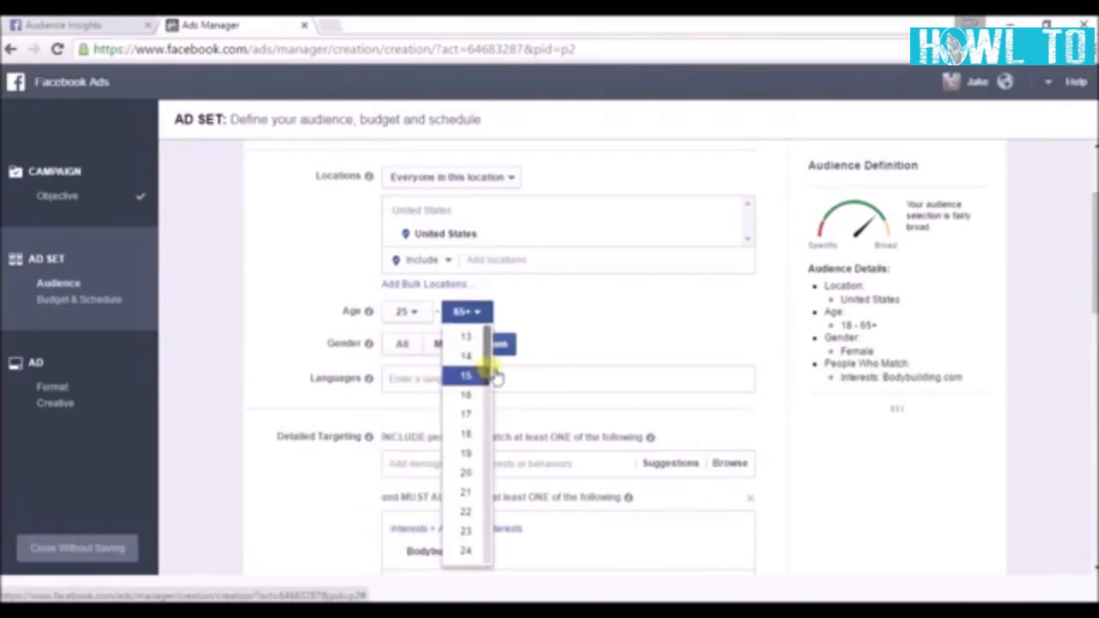
{"action": "scroll", "coordinate": [491, 382], "scroll_direction": "down", "scroll_amount": 3}
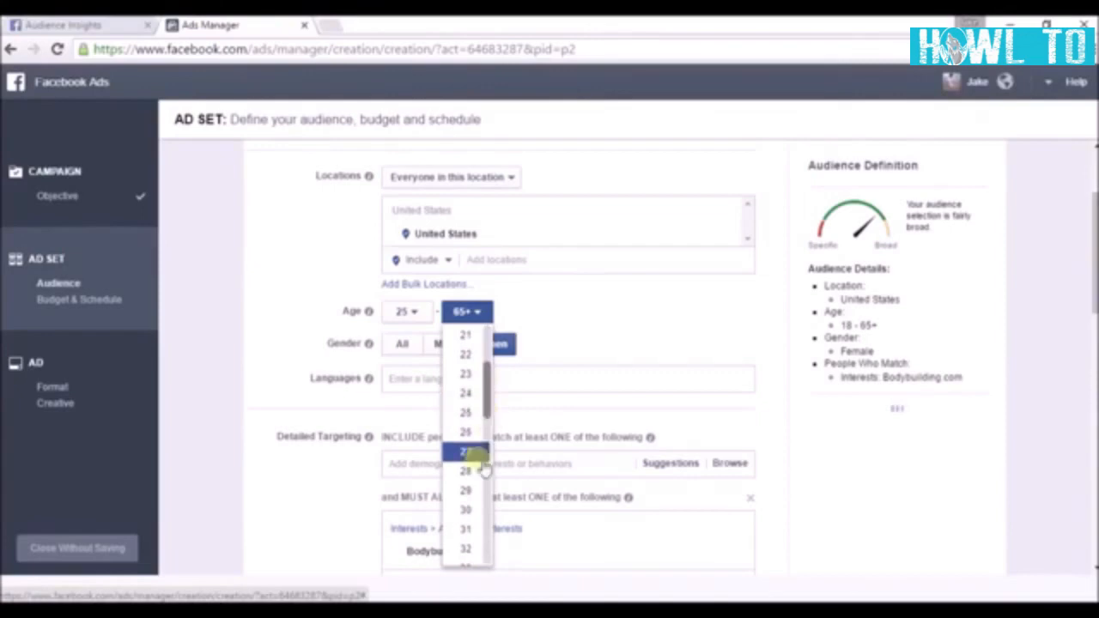
{"action": "left_click", "coordinate": [468, 491]}
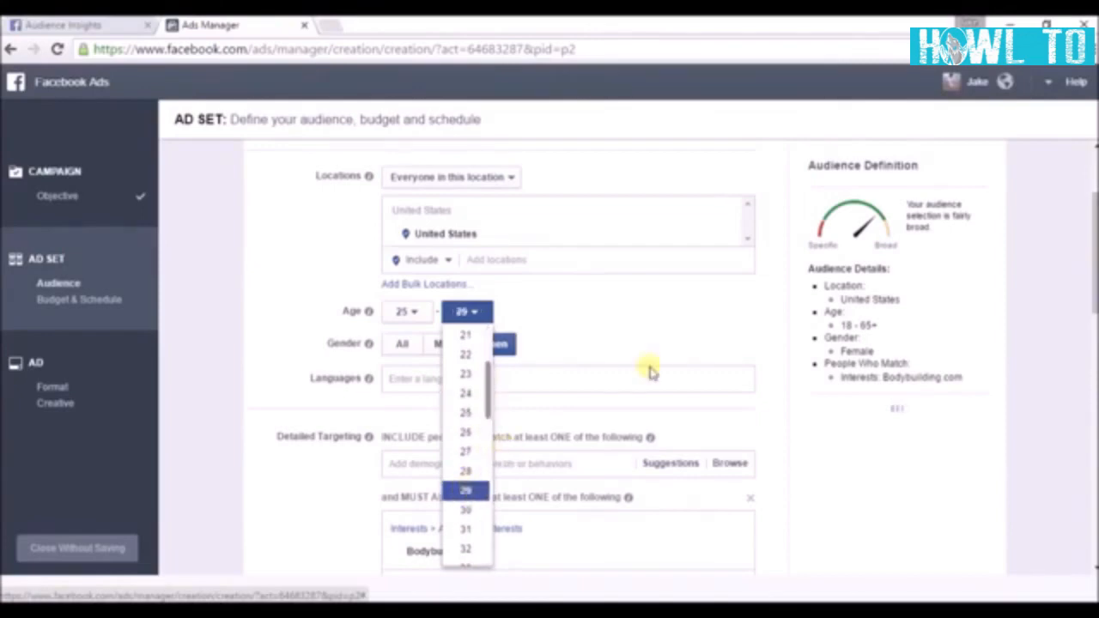
Remove the Bodybuilding.com interest from the ad set's must-also-match targeting
{"action": "scroll", "coordinate": [700, 410], "scroll_direction": "down", "scroll_amount": 3}
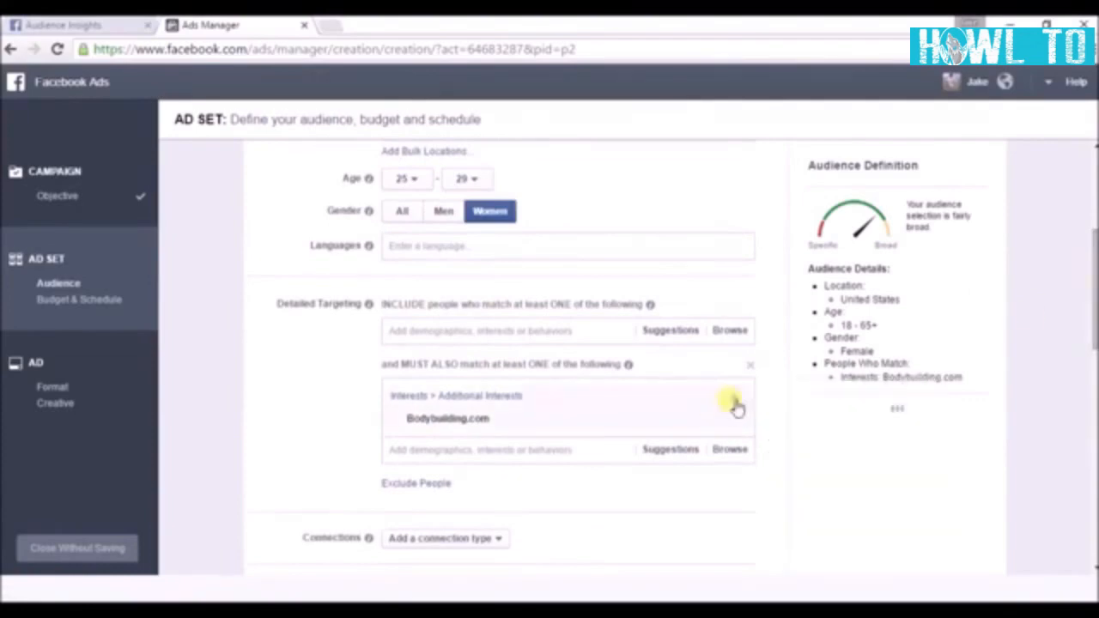
{"action": "mouse_move", "coordinate": [734, 418]}
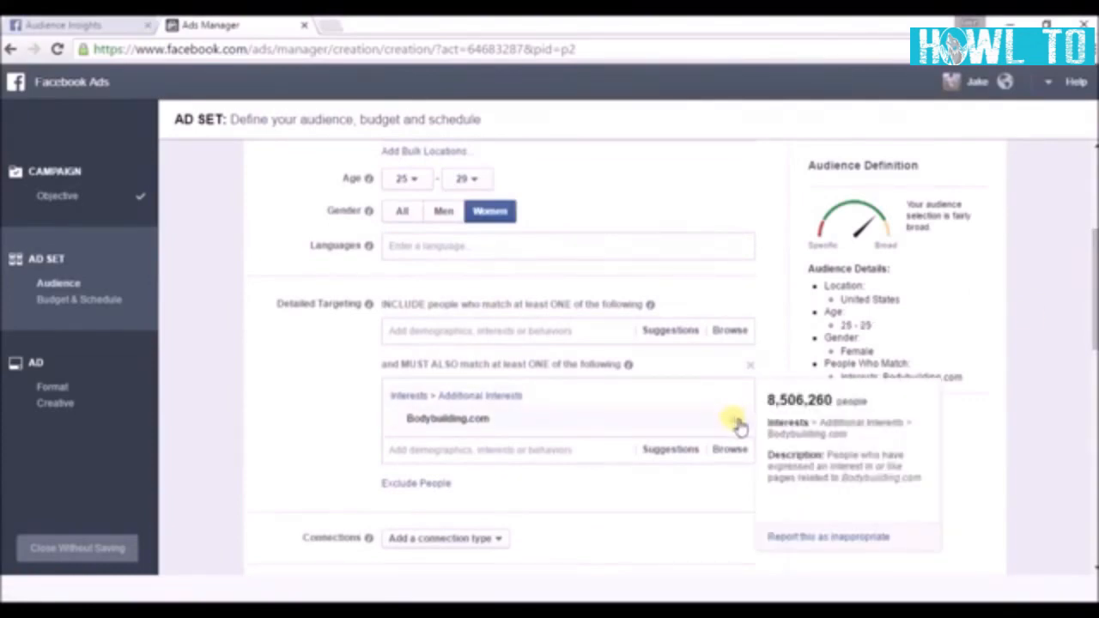
{"action": "left_click", "coordinate": [733, 419]}
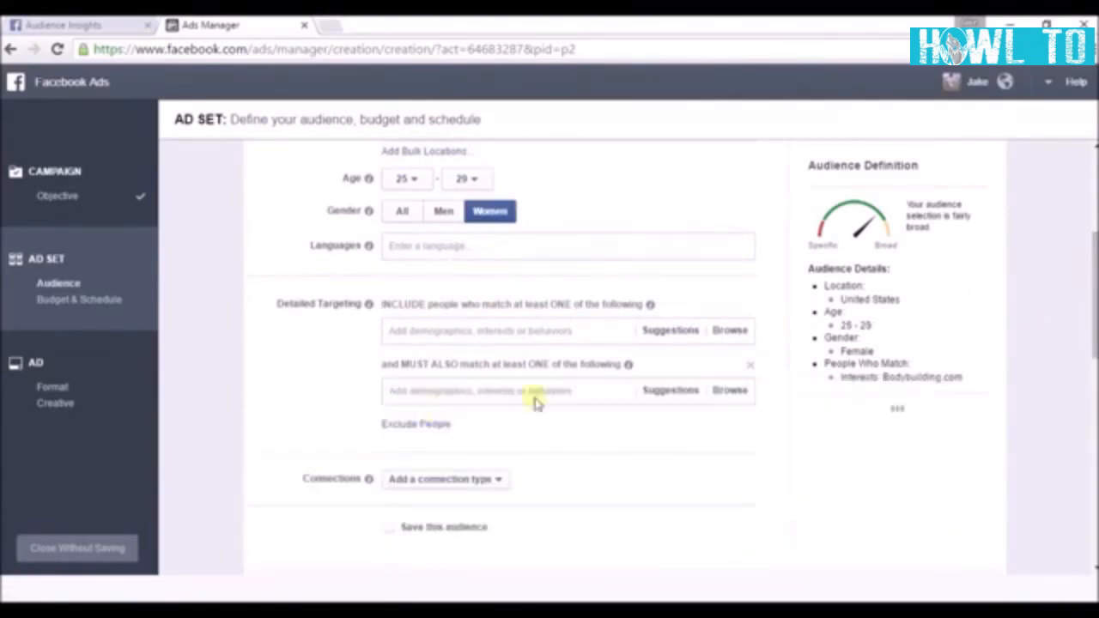
Add the Physical fitness interest to the people included in the ad set's detailed targeting
{"action": "left_click", "coordinate": [461, 337]}
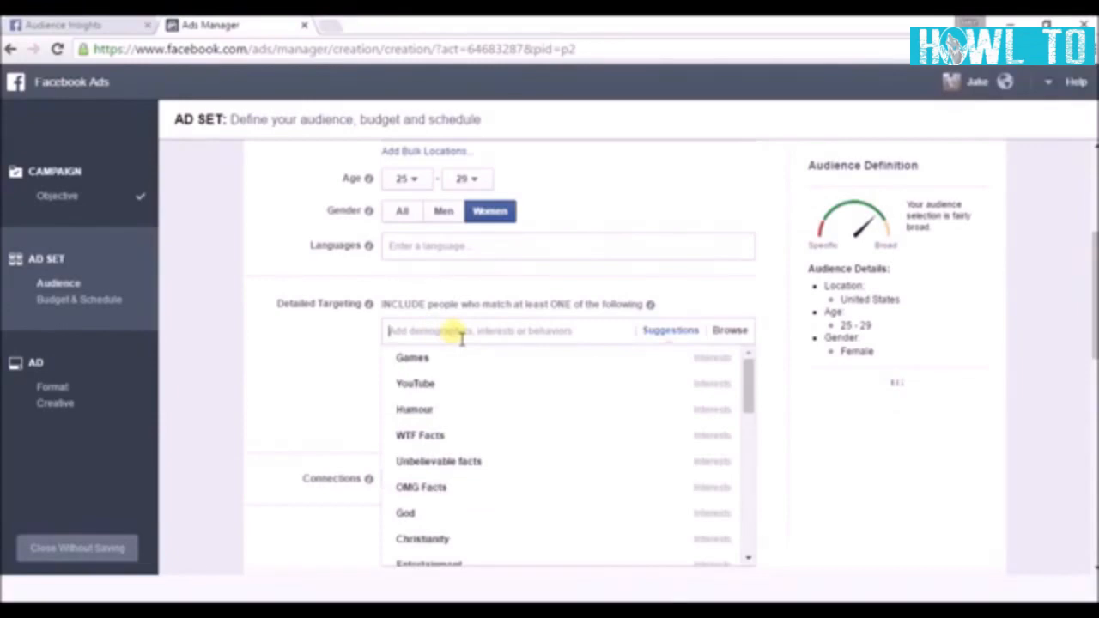
{"action": "type", "text": "ph"}
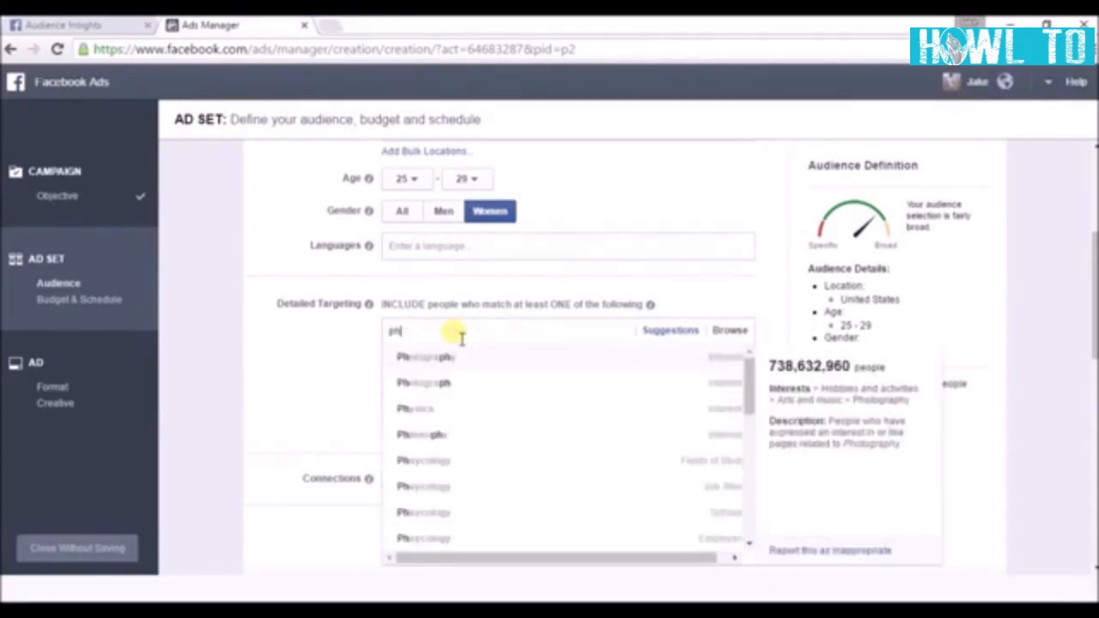
{"action": "type", "text": "ysi"}
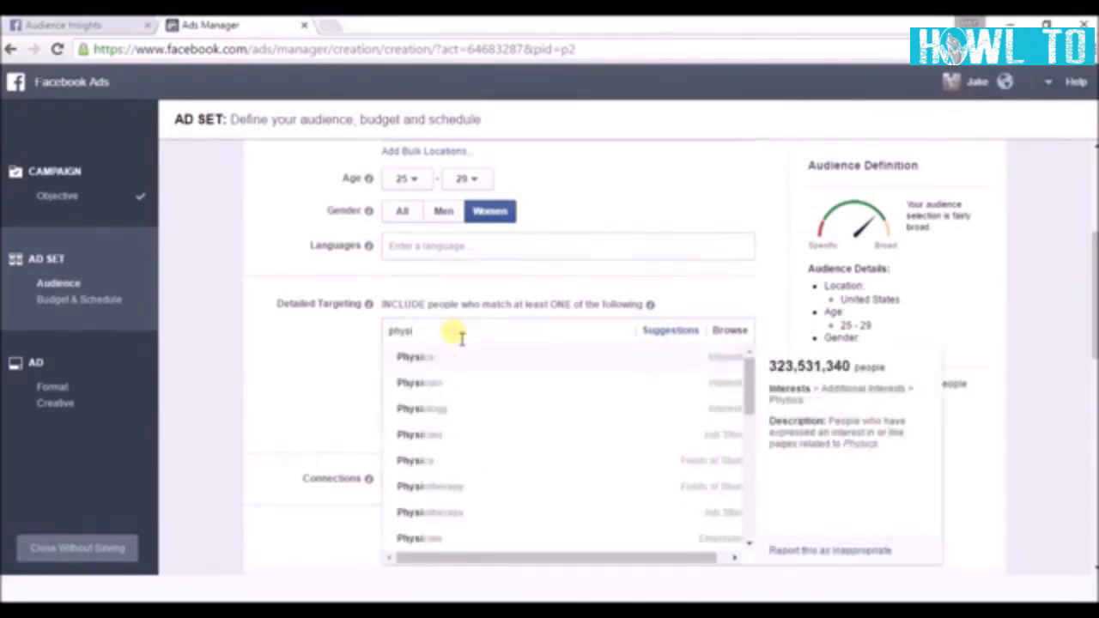
{"action": "type", "text": "cal fitnes"}
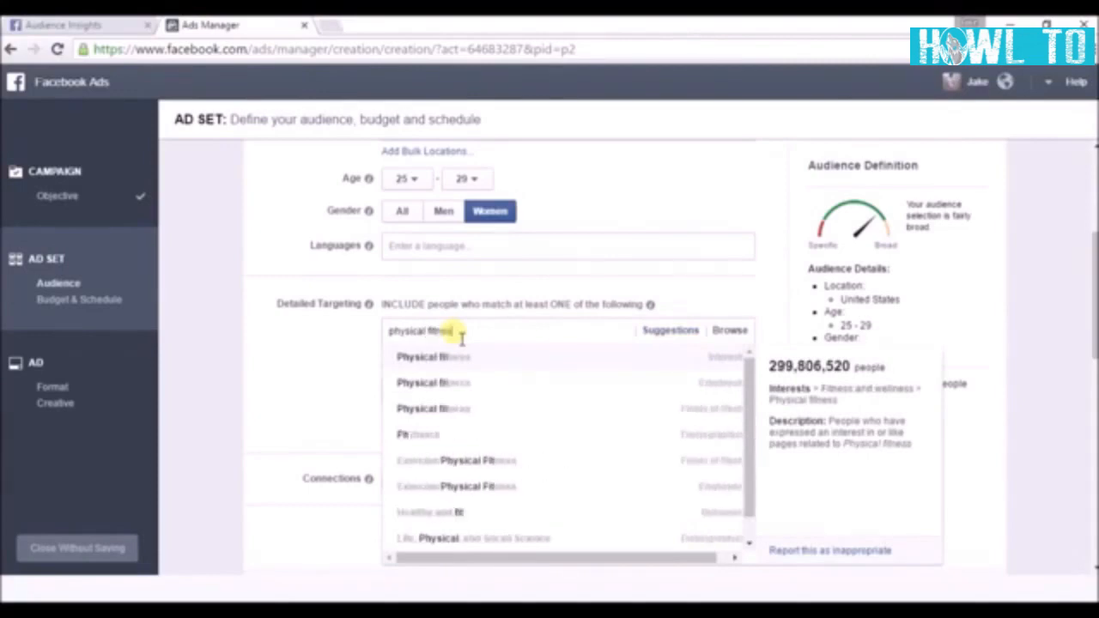
{"action": "type", "text": "s"}
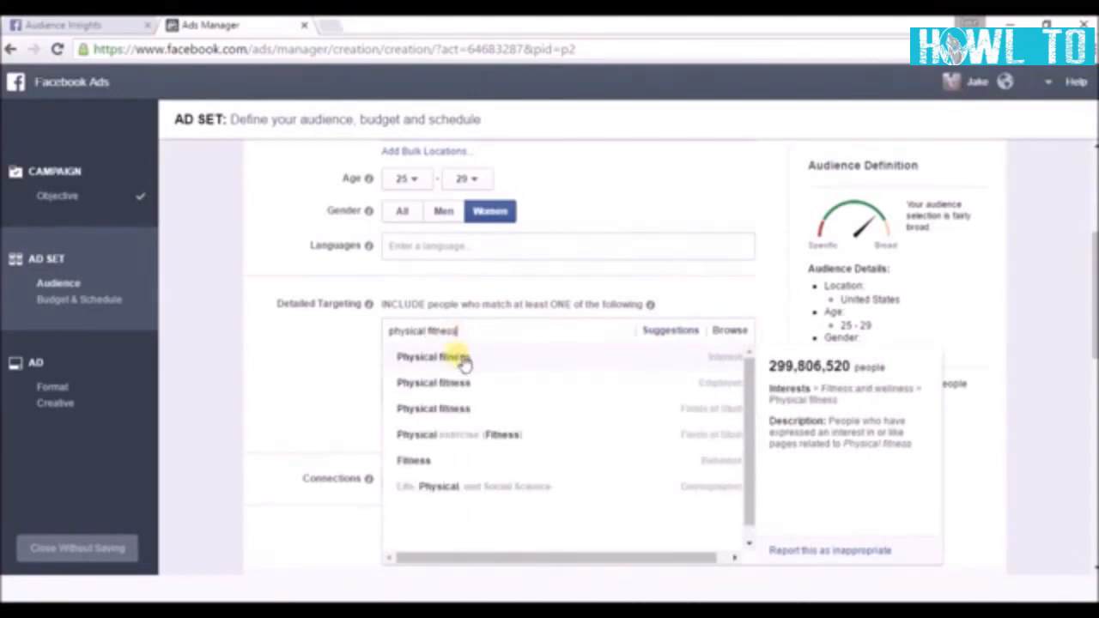
{"action": "left_click", "coordinate": [462, 361]}
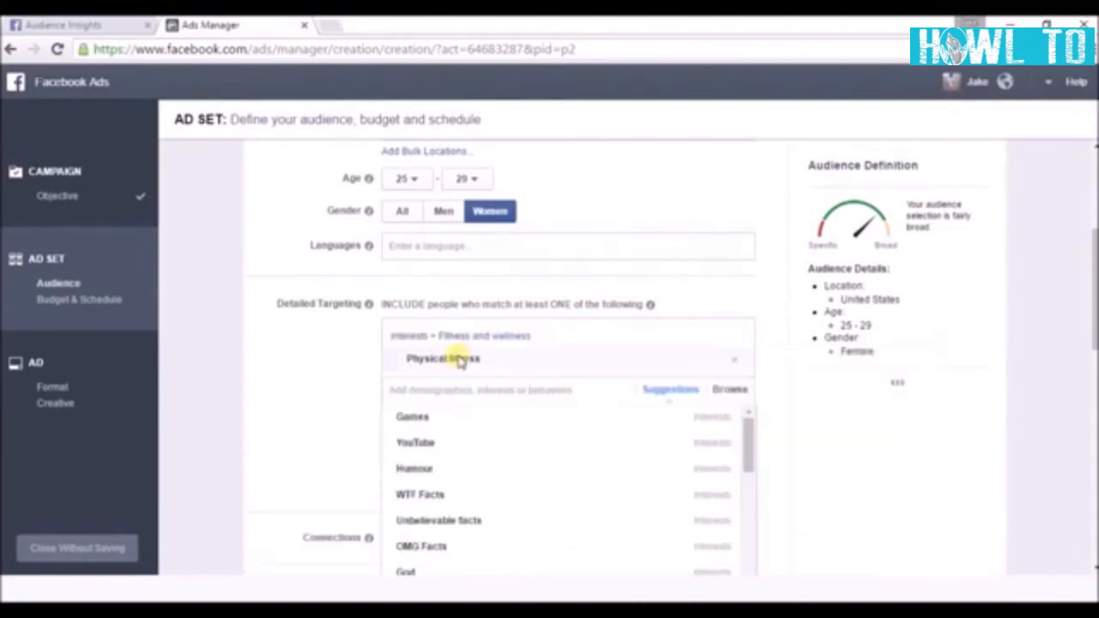
{"action": "left_click", "coordinate": [346, 398]}
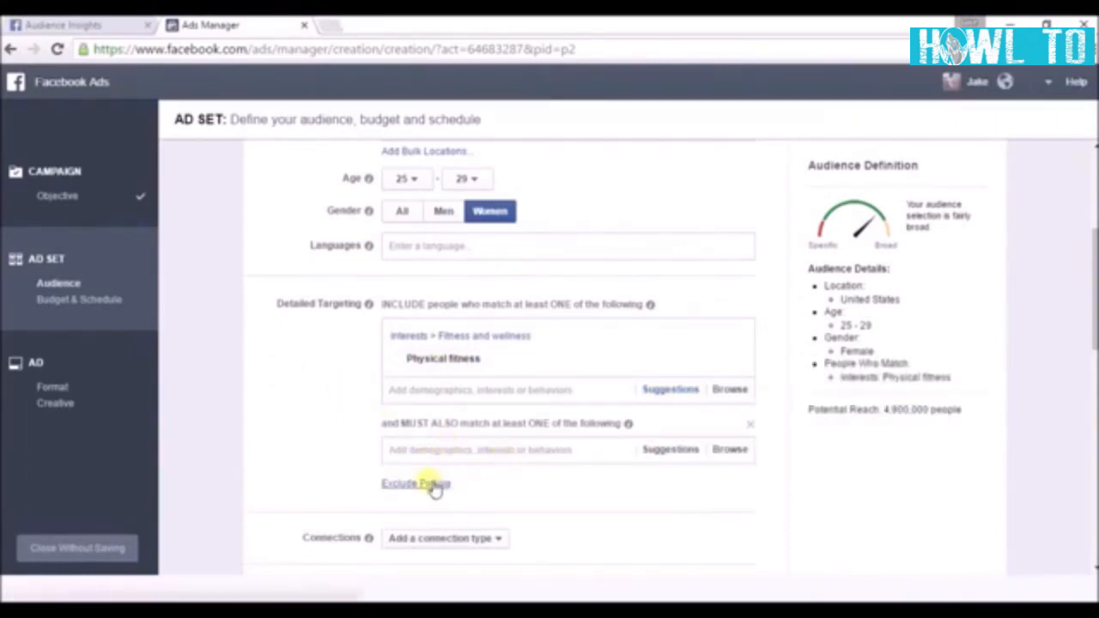
Recreate the narrowing condition so that people must also match the Eat To Perform interest
{"action": "left_click", "coordinate": [750, 425]}
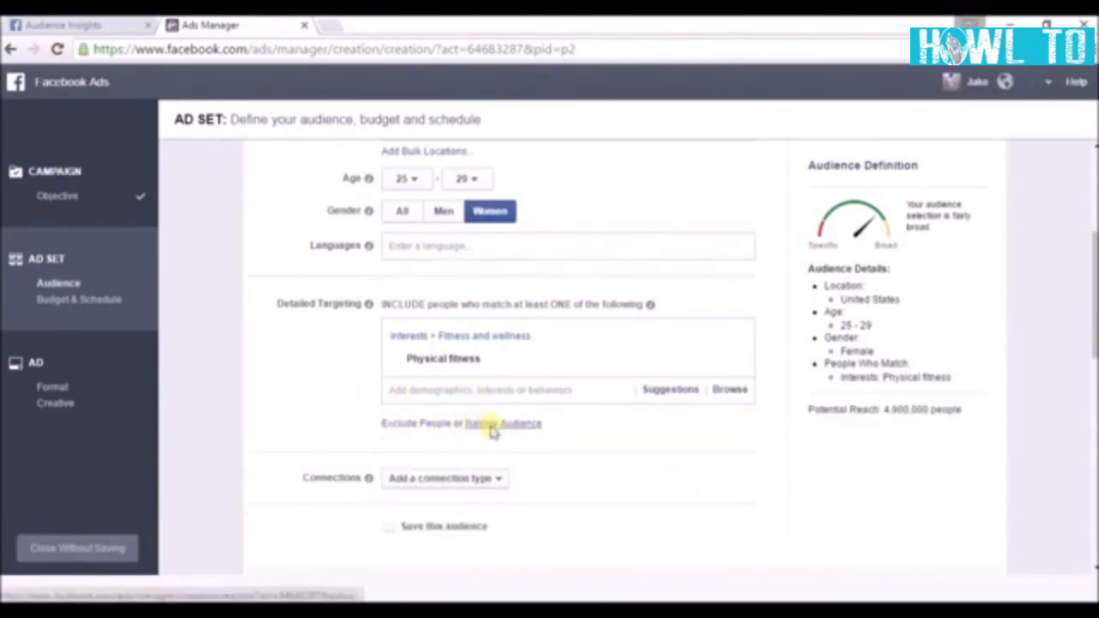
{"action": "mouse_move", "coordinate": [447, 362]}
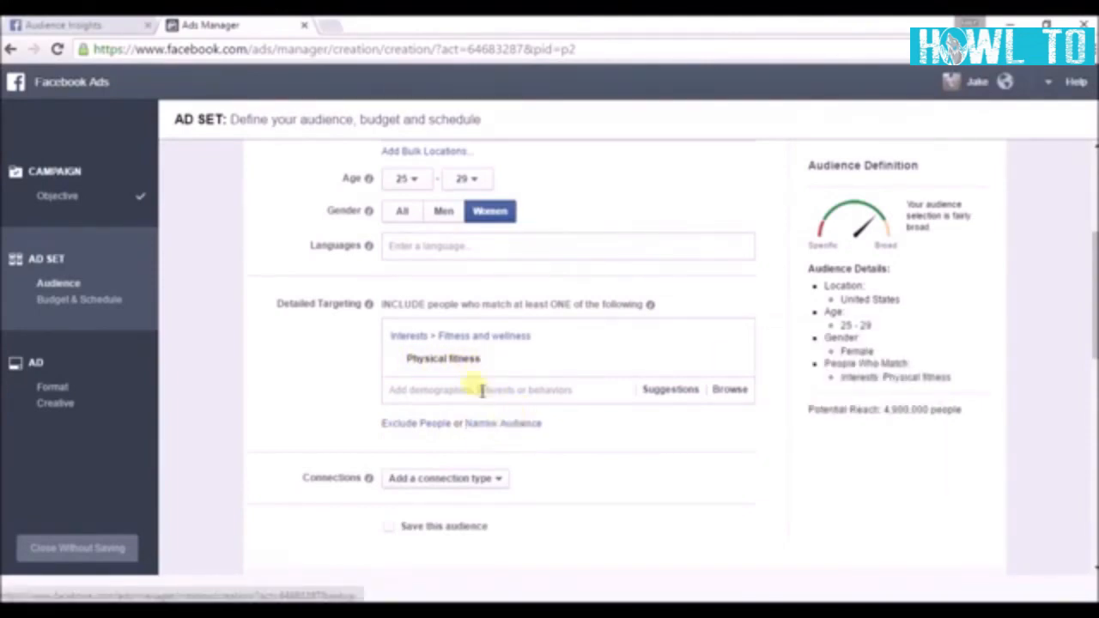
{"action": "left_click", "coordinate": [510, 433]}
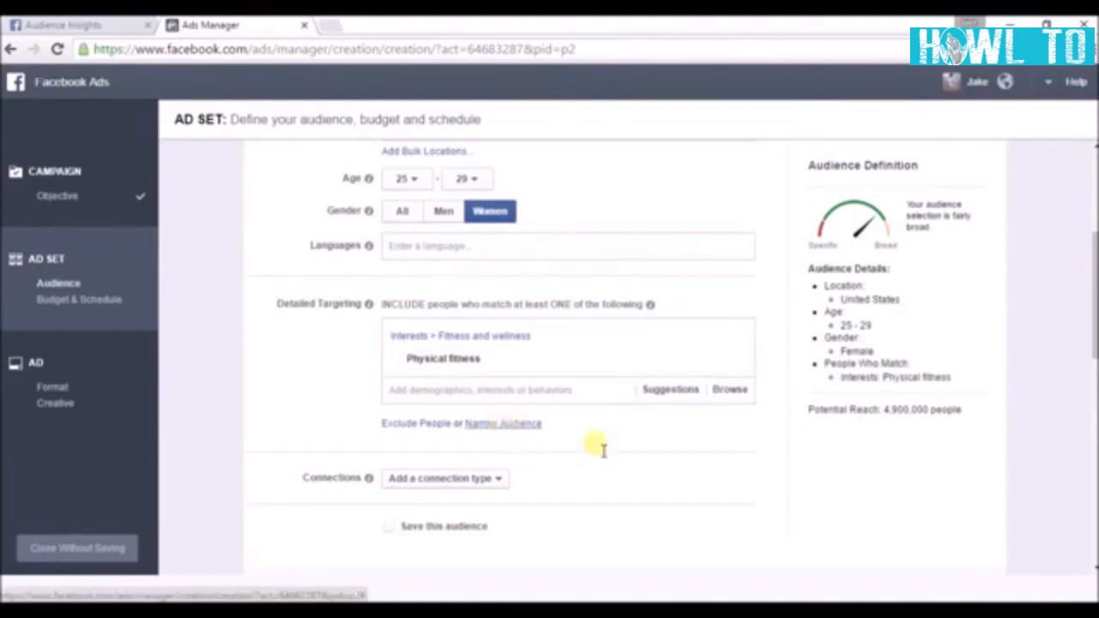
{"action": "left_click", "coordinate": [492, 458]}
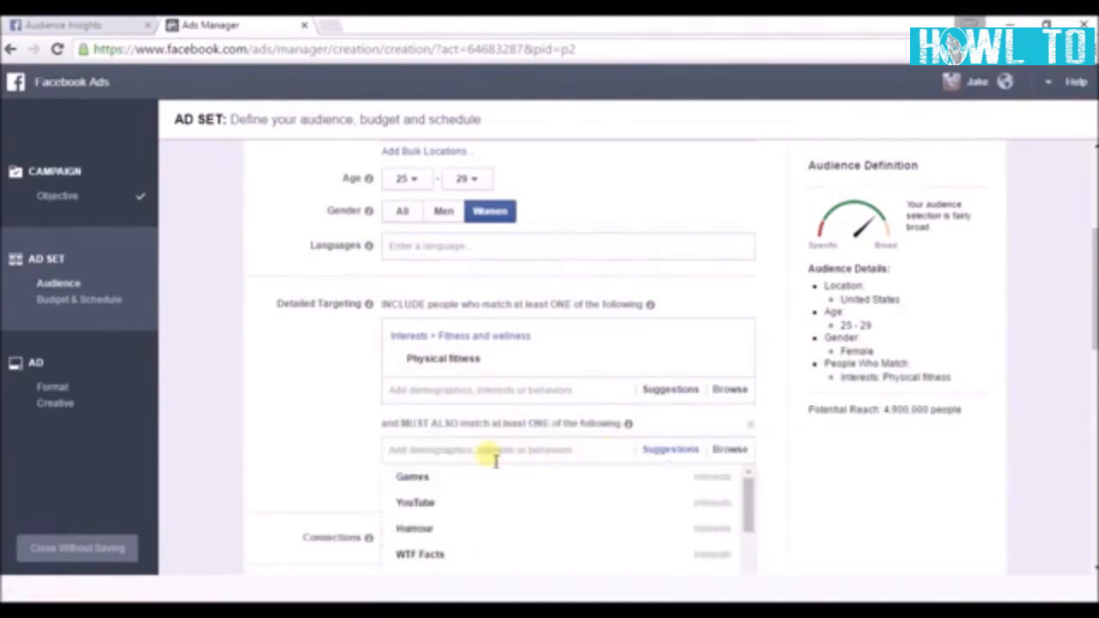
{"action": "type", "text": "eat to"}
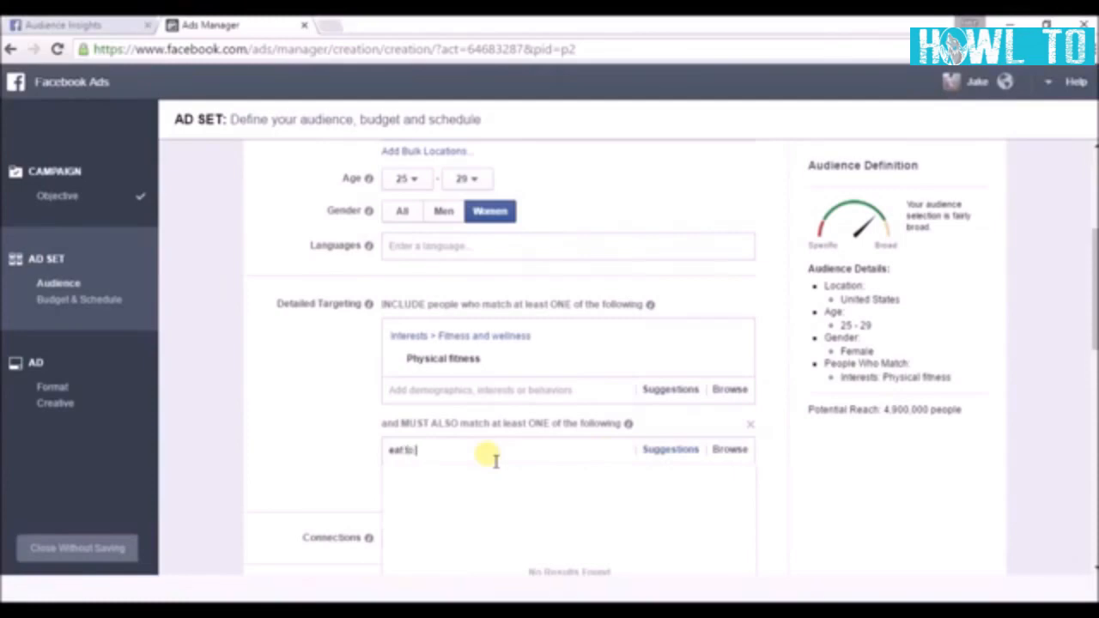
{"action": "type", "text": " perform"}
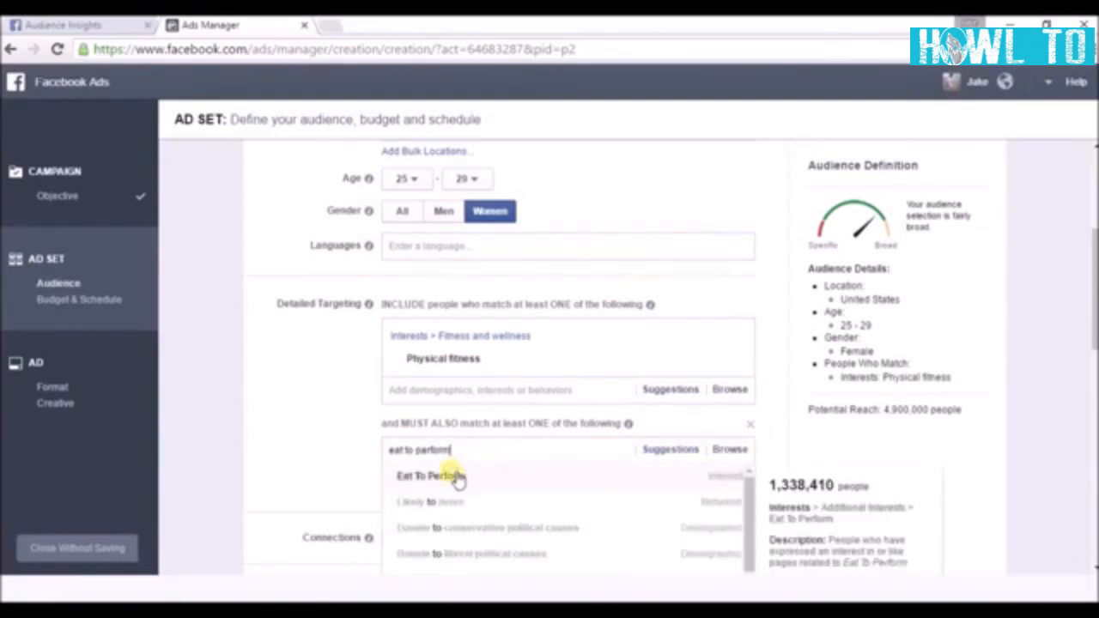
{"action": "left_click", "coordinate": [457, 478]}
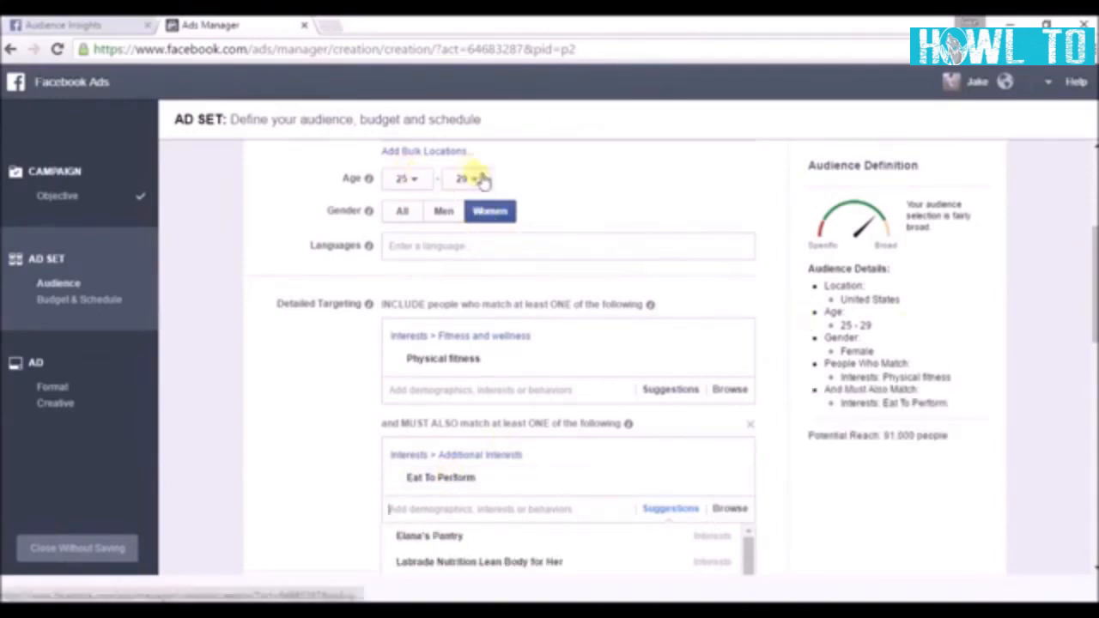
{"action": "left_click", "coordinate": [307, 415]}
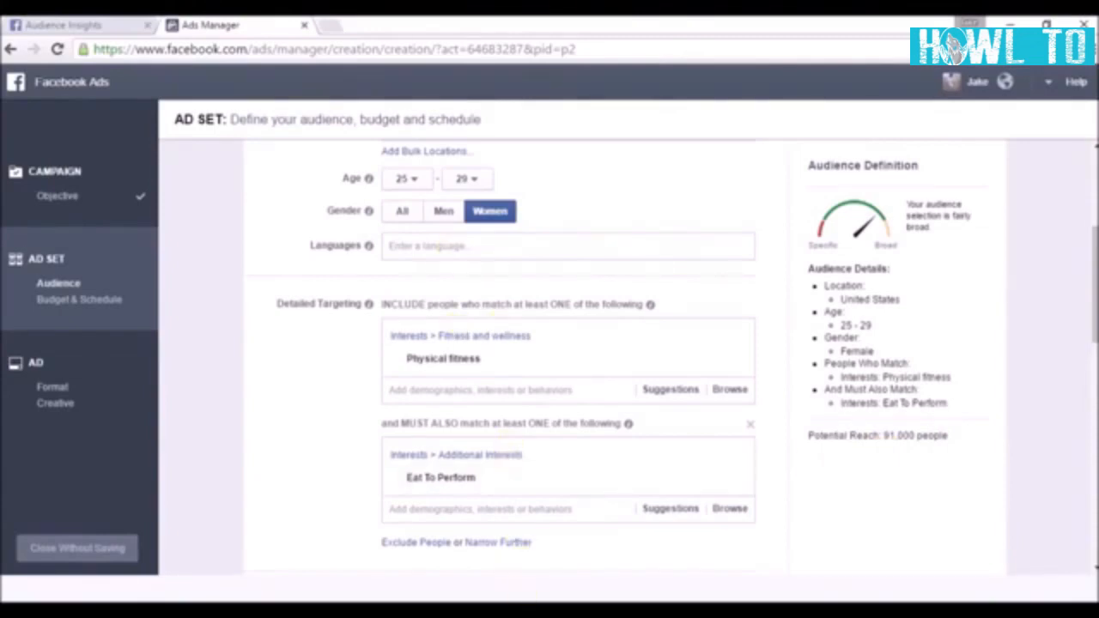
Switch to the Excel workbook and enter 91k as Ad 1's audience size and women as its gender
{"action": "mouse_move", "coordinate": [524, 601]}
{"action": "left_click", "coordinate": [470, 584]}
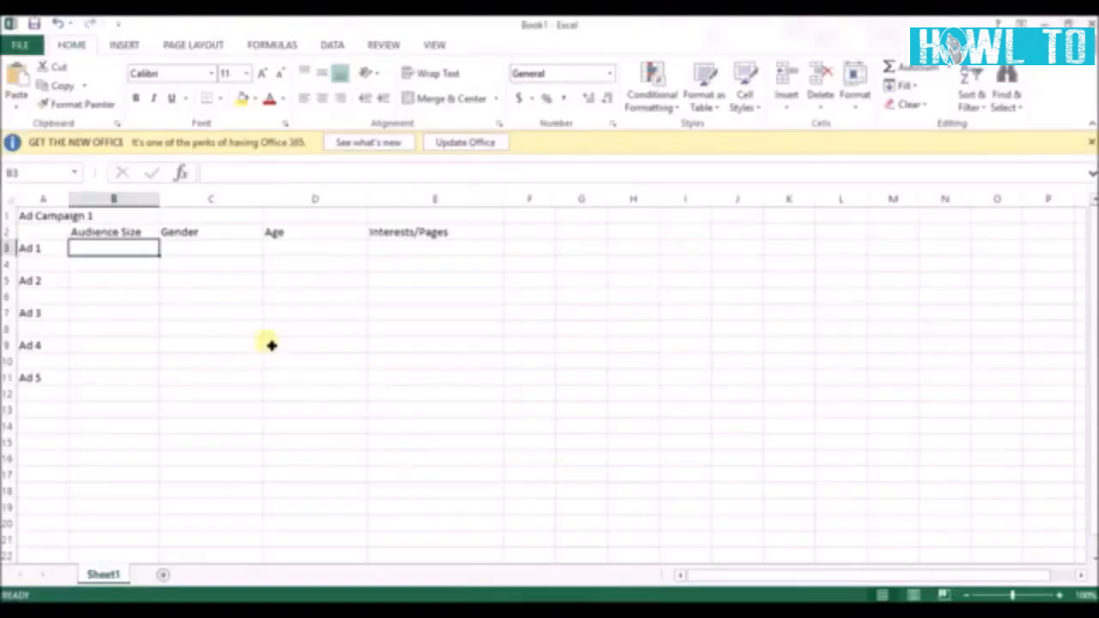
{"action": "double_click", "coordinate": [121, 249]}
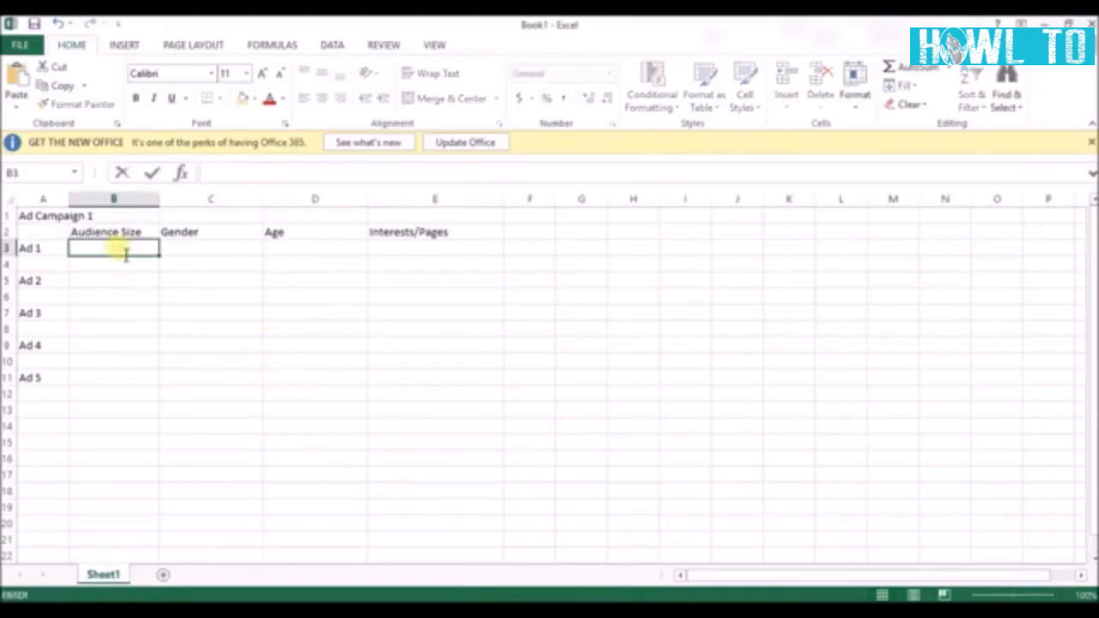
{"action": "left_click", "coordinate": [221, 250]}
{"action": "type", "text": "women"}
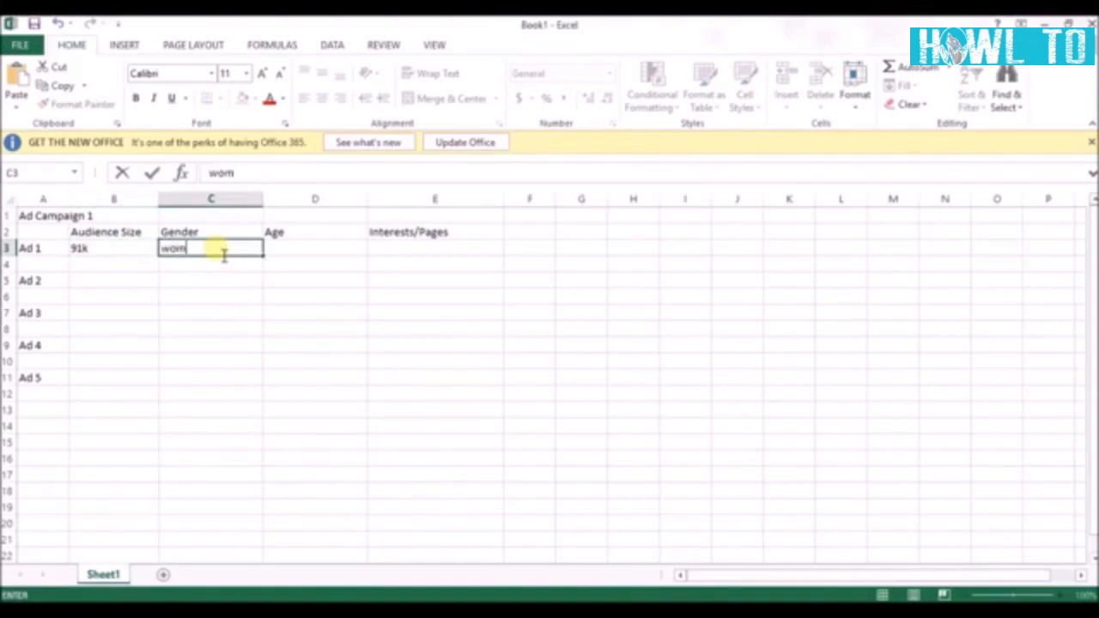
Complete the Ad 1 row with age 25-29 and interests/pages PF/Eat to perform
{"action": "left_click", "coordinate": [296, 256]}
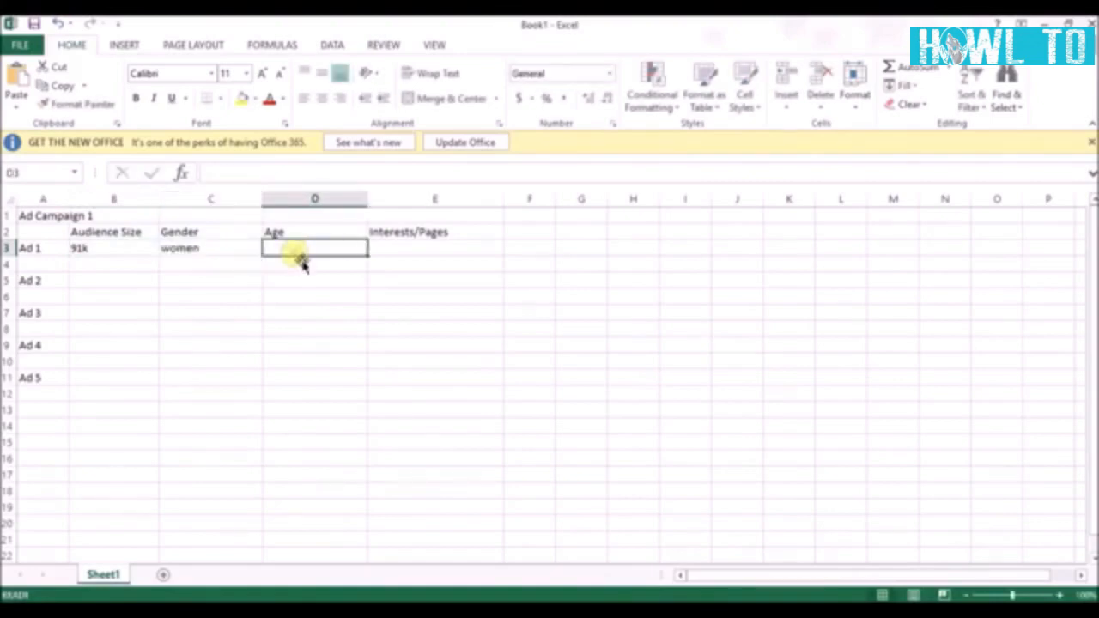
{"action": "double_click", "coordinate": [302, 251]}
{"action": "type", "text": "25"}
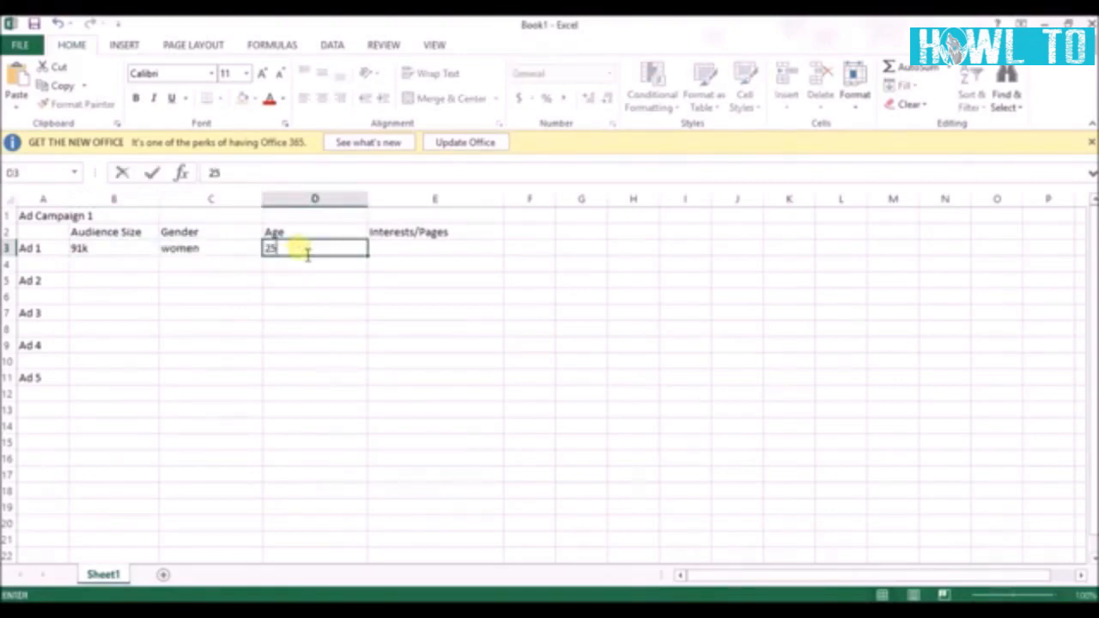
{"action": "type", "text": "-29"}
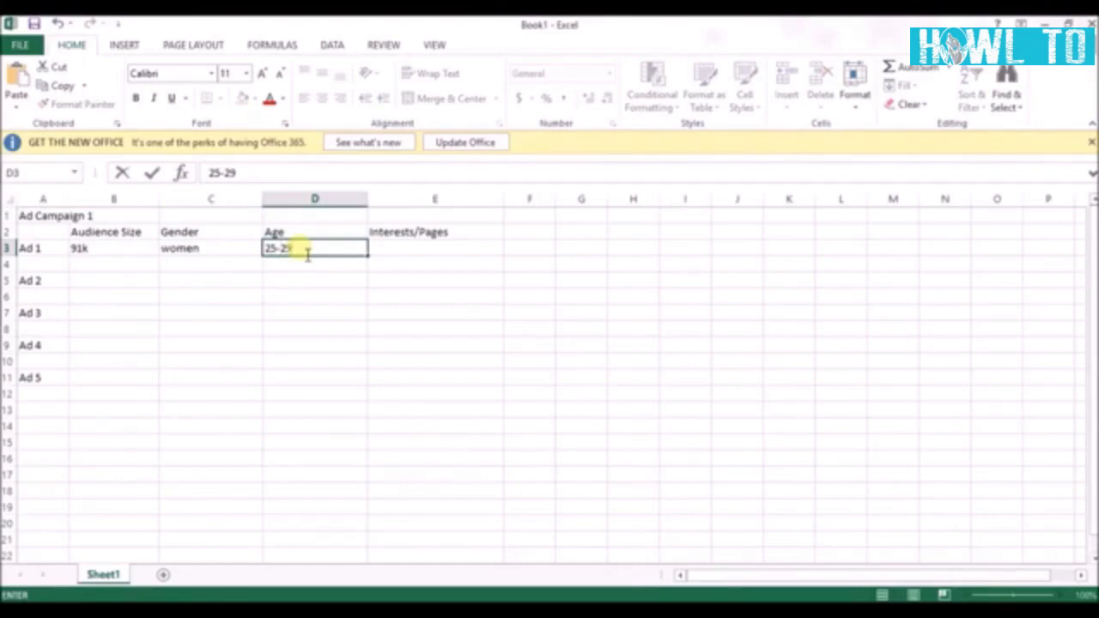
{"action": "double_click", "coordinate": [391, 251]}
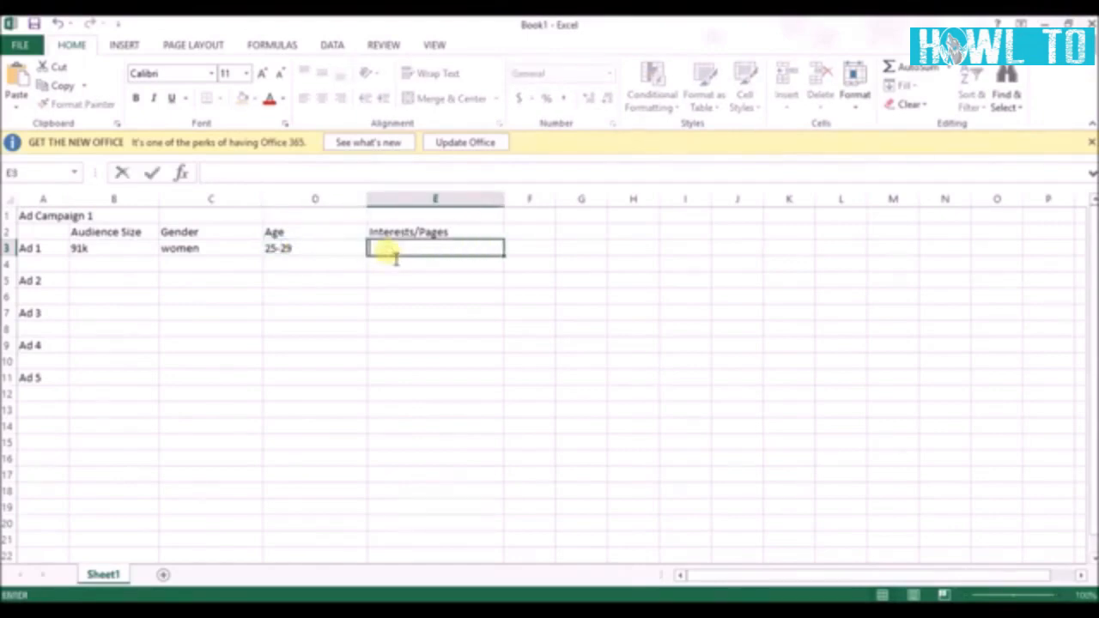
{"action": "type", "text": "Pf/Eat to perf"}
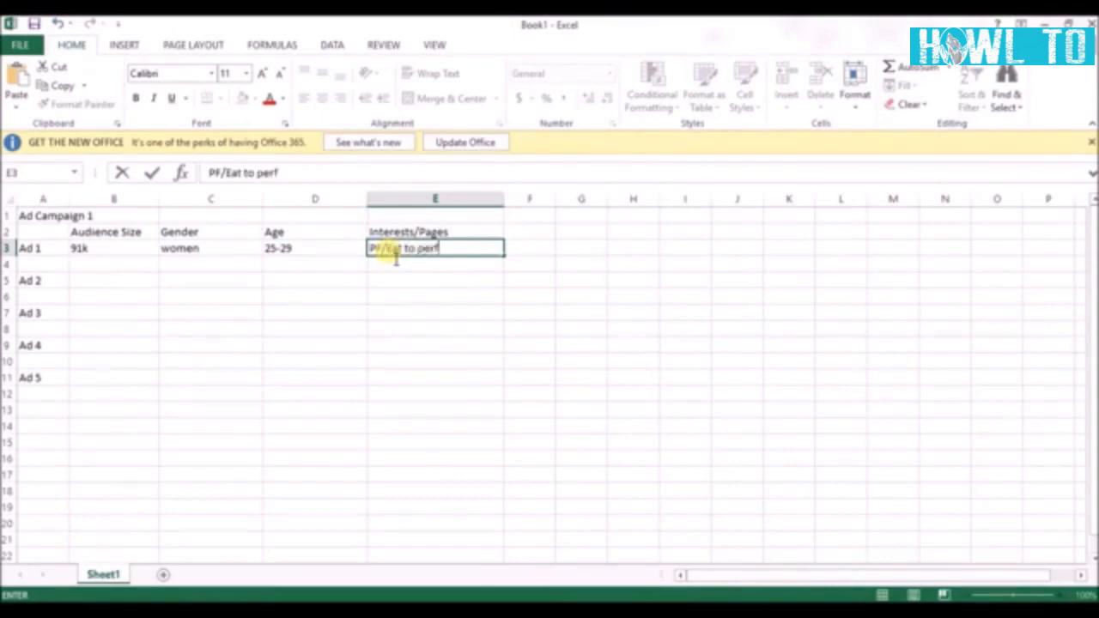
{"action": "type", "text": "orm"}
{"action": "left_click", "coordinate": [117, 283]}
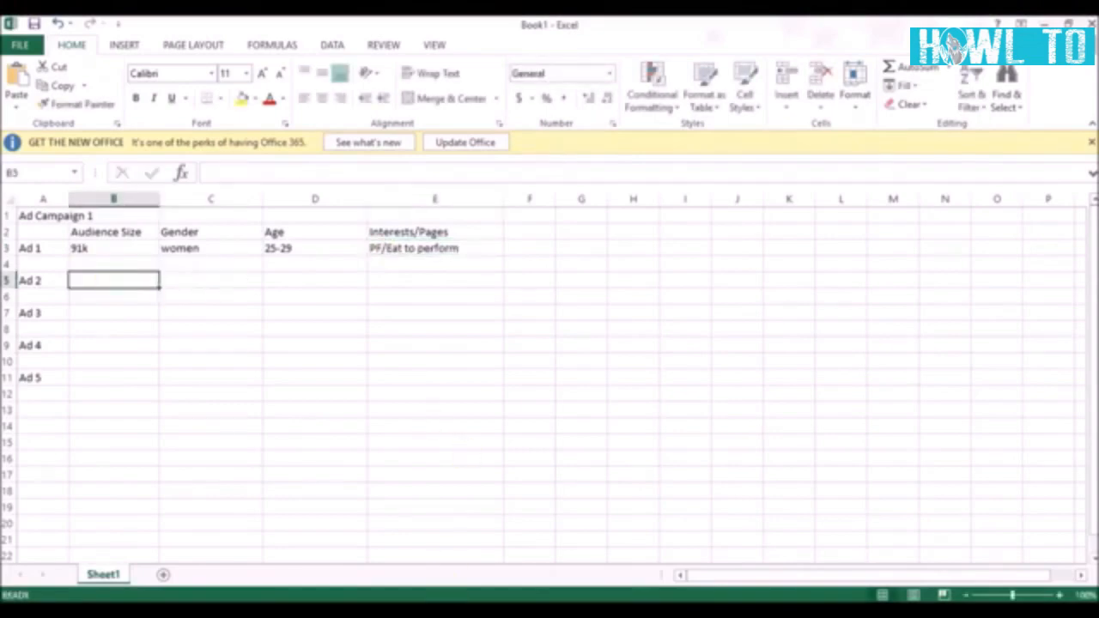
Switch to Ads Manager and set the ad set's age range to 30 - 34, consulting the age and gender chart in Audience Insights
{"action": "key", "text": "alt+Tab"}
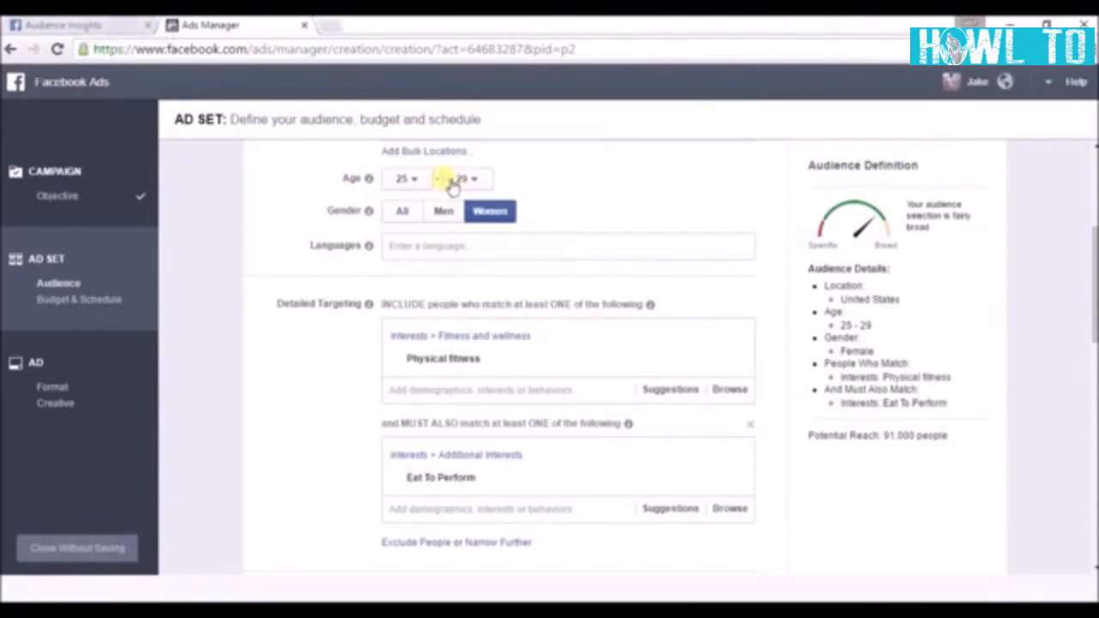
{"action": "left_click", "coordinate": [103, 27]}
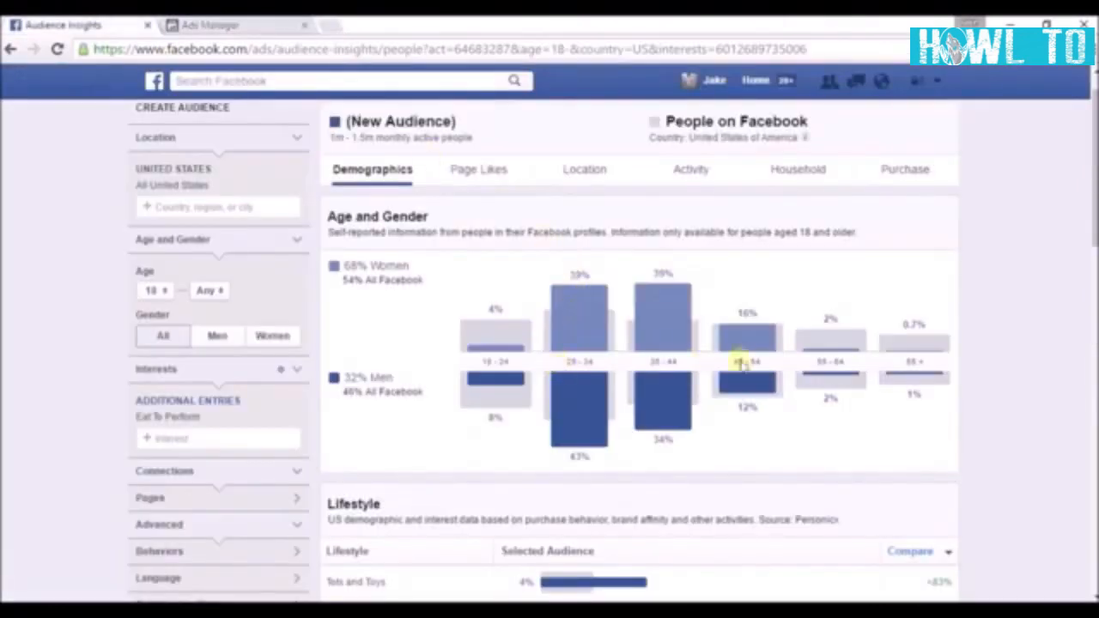
{"action": "left_click", "coordinate": [211, 26]}
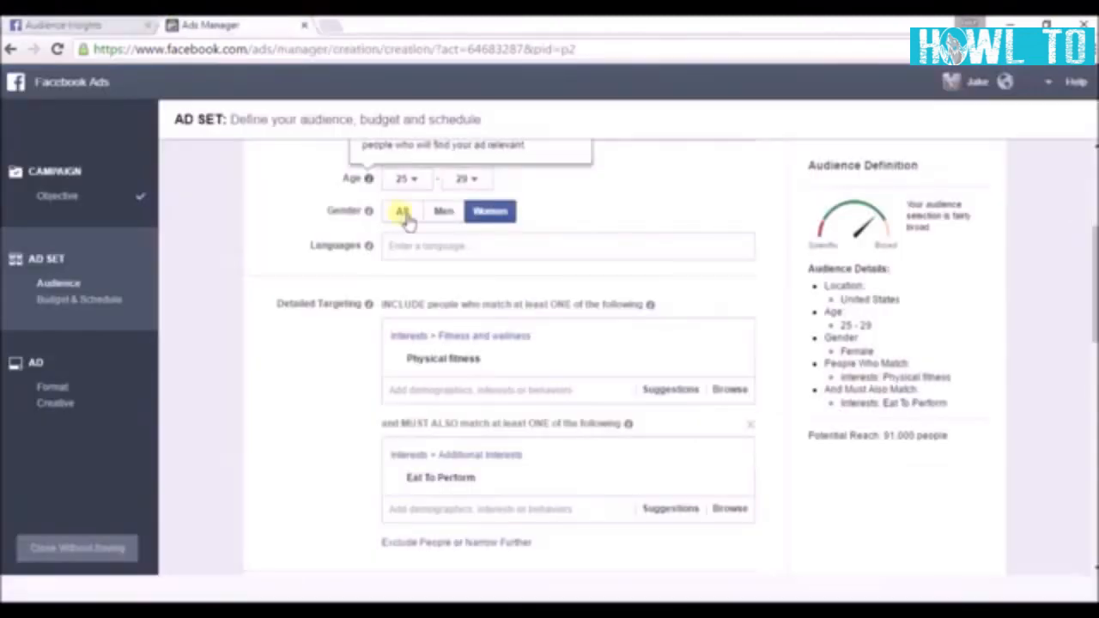
{"action": "left_click", "coordinate": [422, 178]}
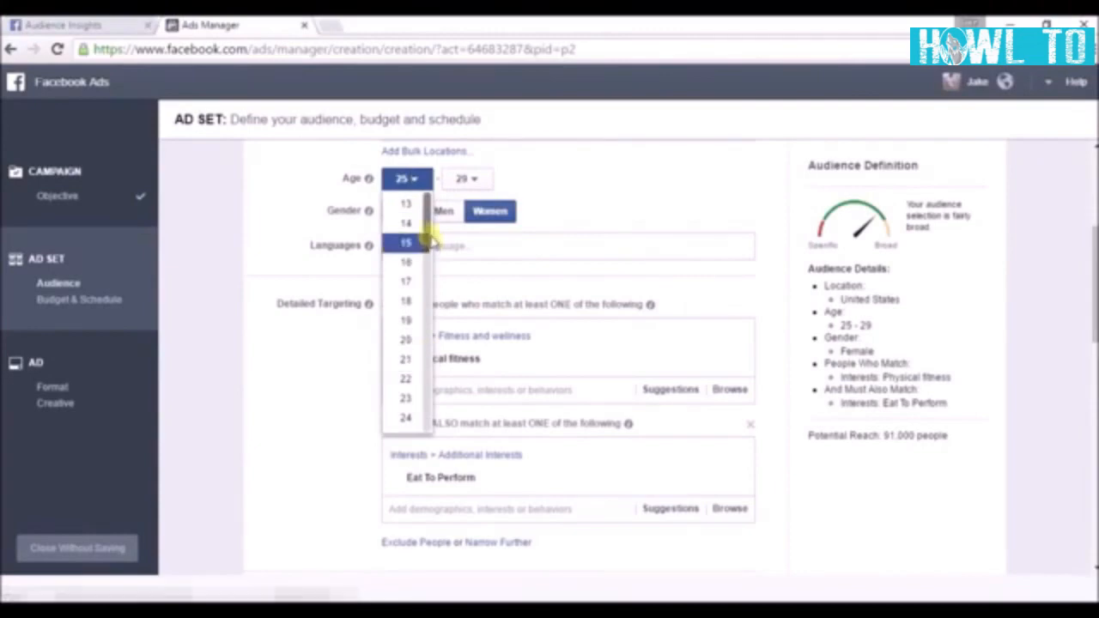
{"action": "scroll", "coordinate": [425, 249], "scroll_direction": "down", "scroll_amount": 3}
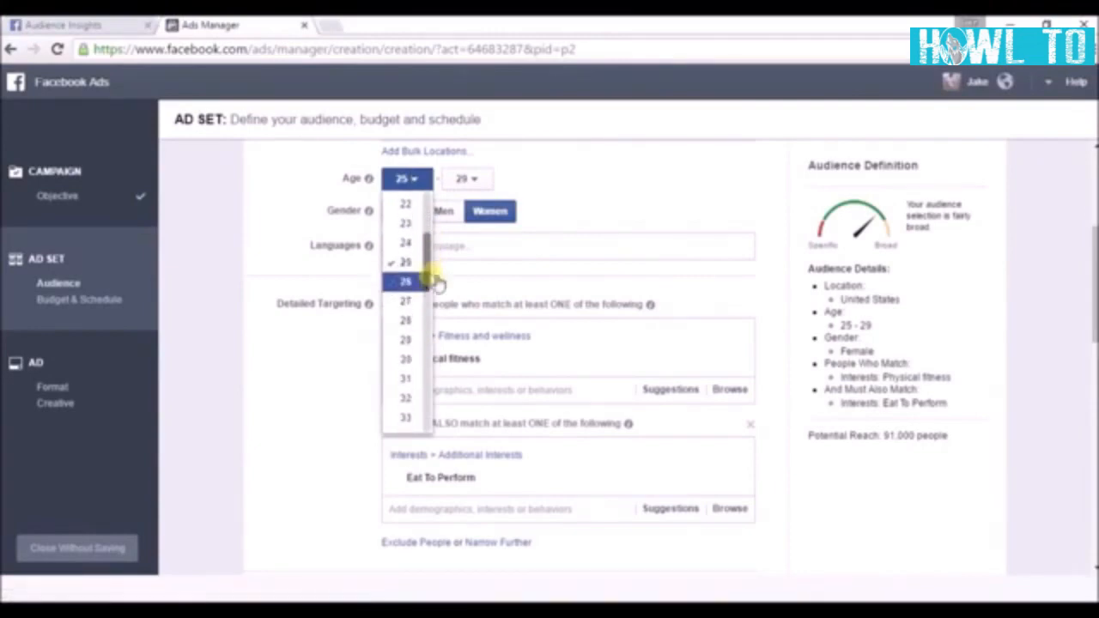
{"action": "left_click", "coordinate": [407, 359]}
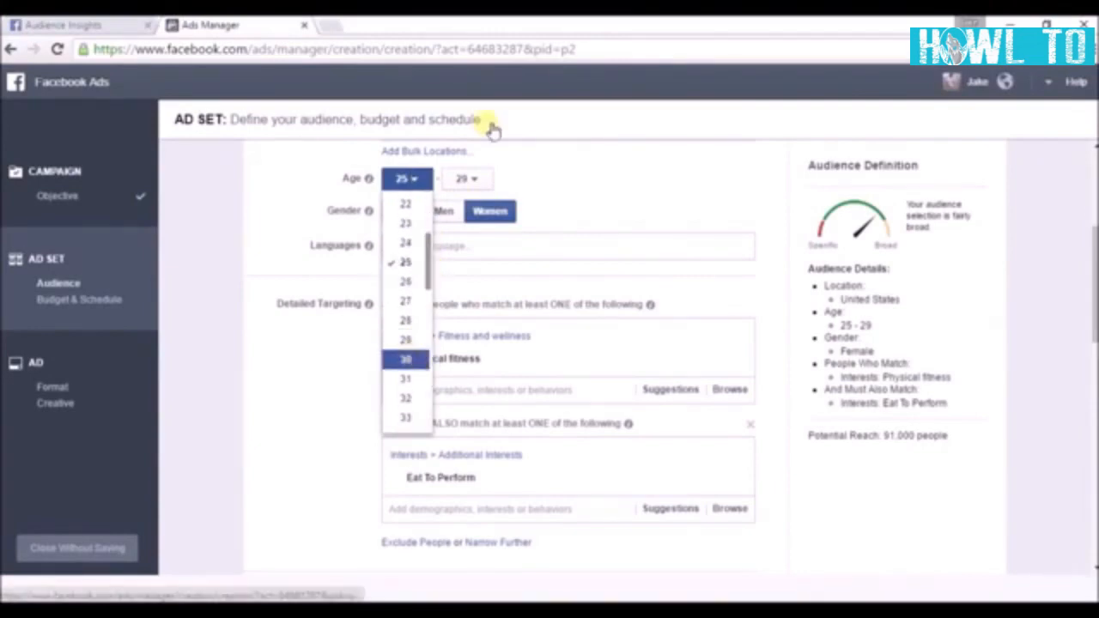
{"action": "left_click", "coordinate": [471, 180]}
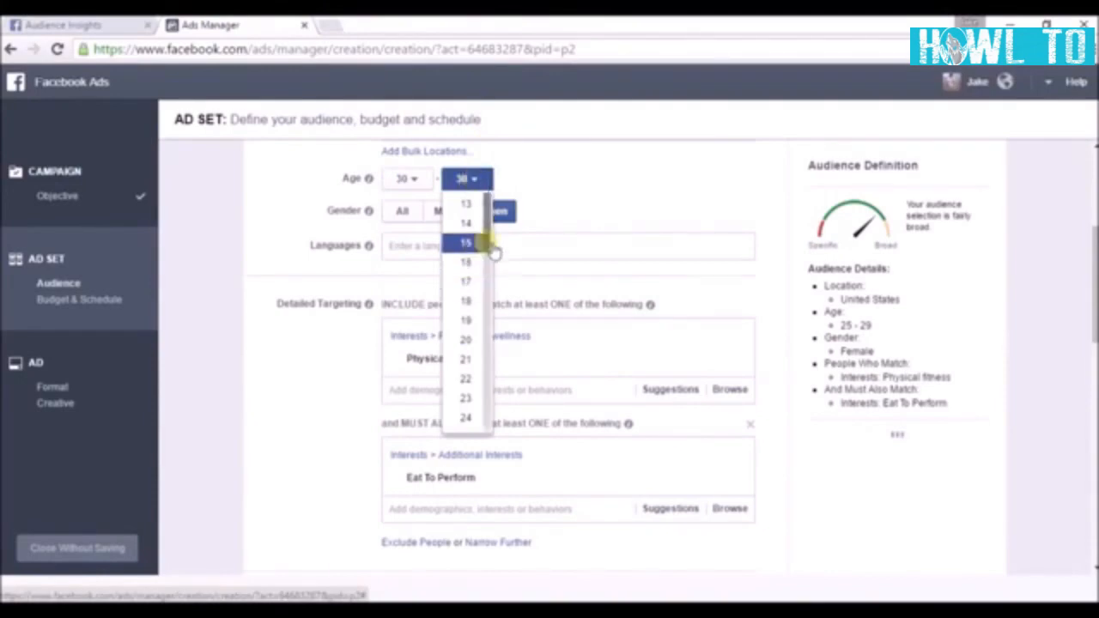
{"action": "left_click_drag", "start_coordinate": [490, 243], "coordinate": [490, 314]}
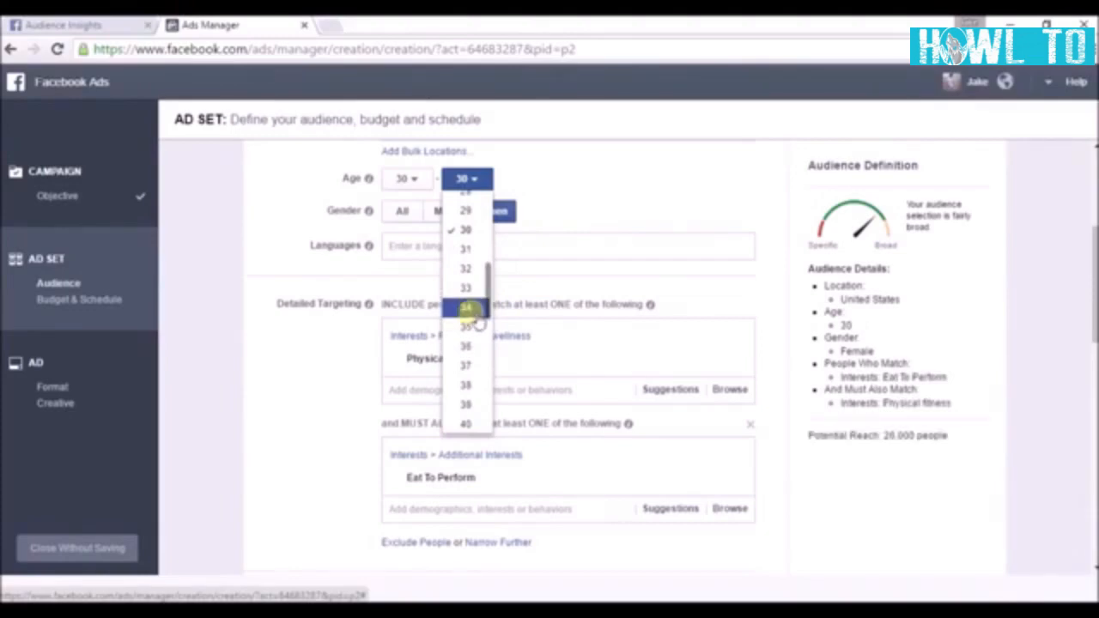
{"action": "left_click", "coordinate": [471, 311]}
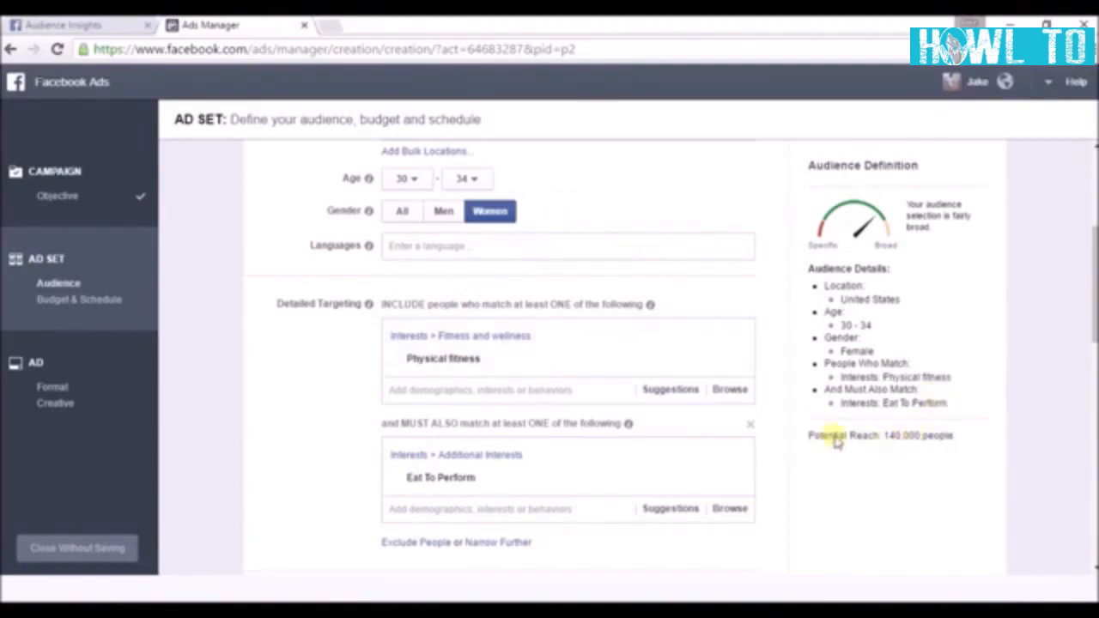
{"action": "left_click", "coordinate": [82, 21]}
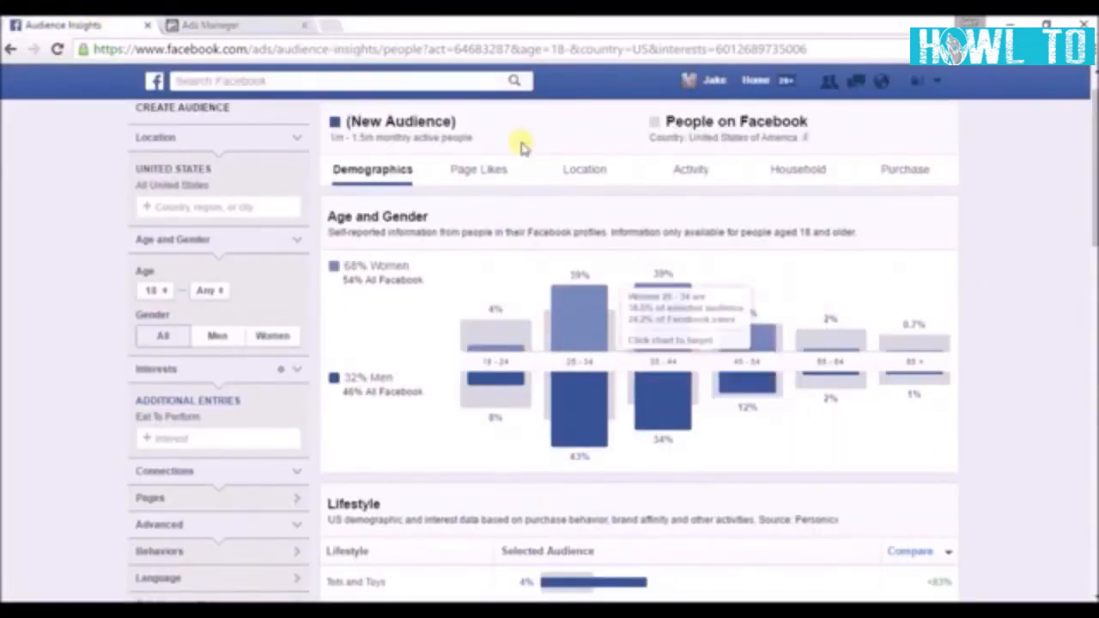
{"action": "left_click", "coordinate": [210, 25]}
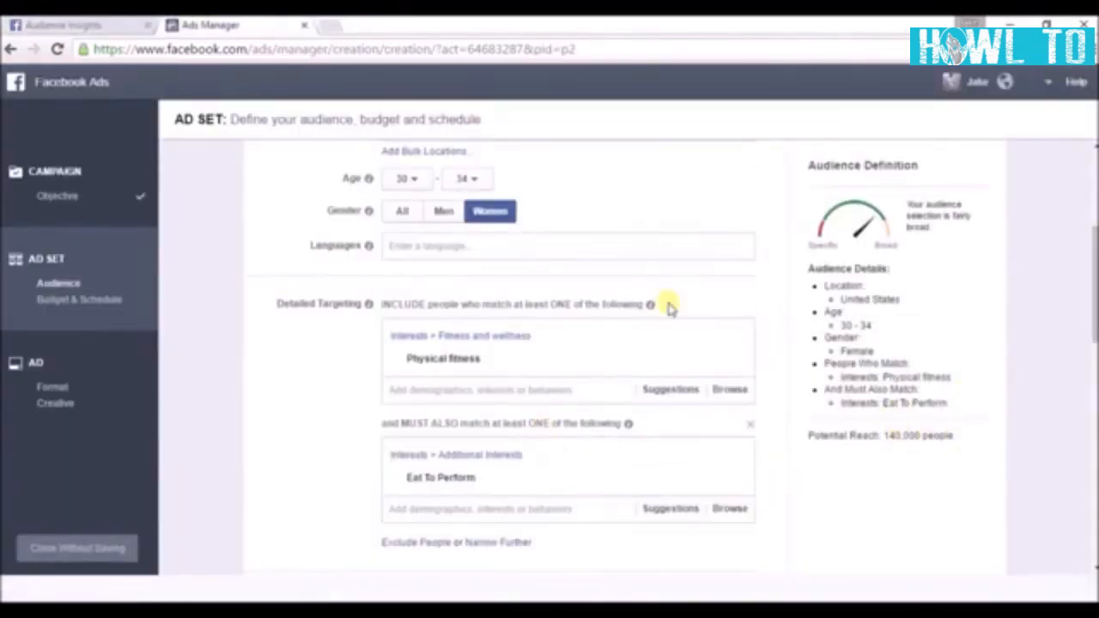
Switch back to Excel and enter 140k as Ad 2's audience size and women as its gender
{"action": "mouse_move", "coordinate": [545, 336]}
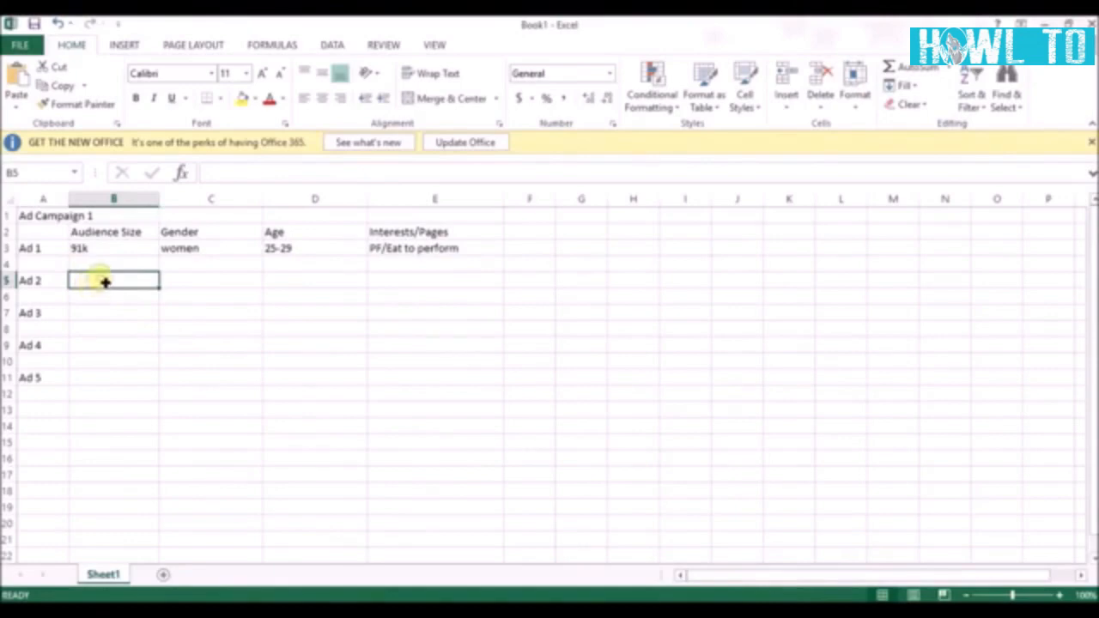
{"action": "double_click", "coordinate": [104, 282]}
{"action": "type", "text": "140k"}
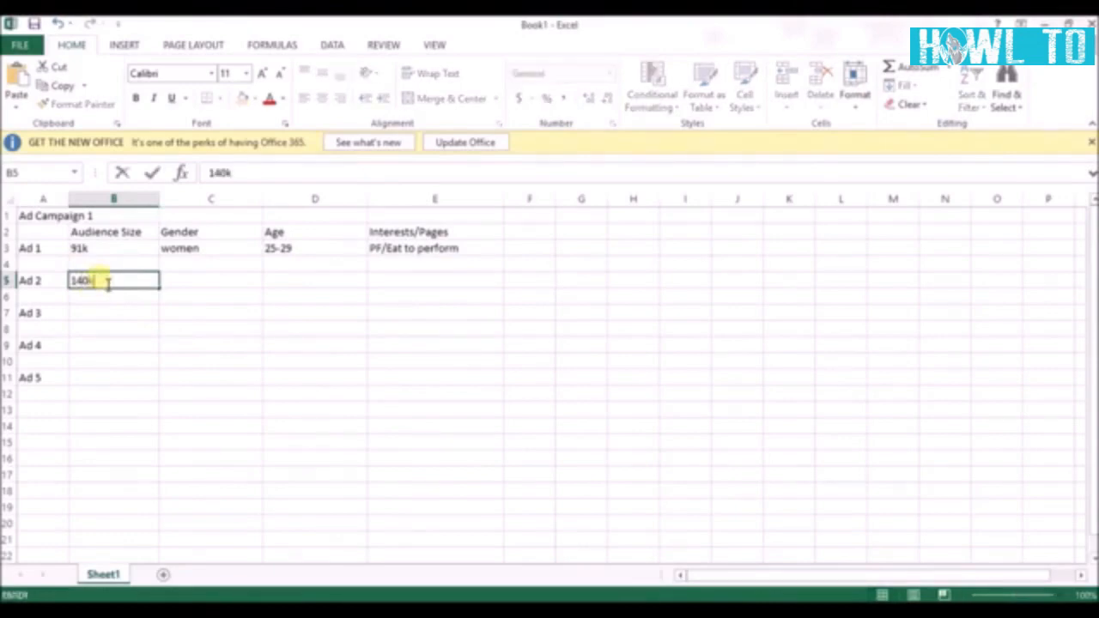
{"action": "double_click", "coordinate": [206, 284]}
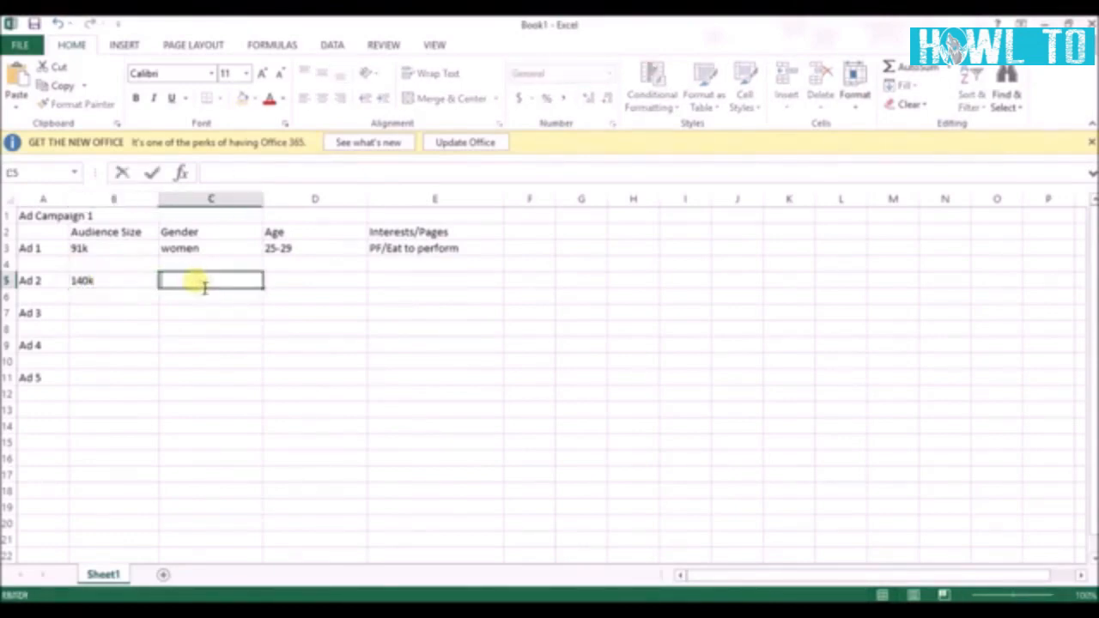
{"action": "type", "text": "women"}
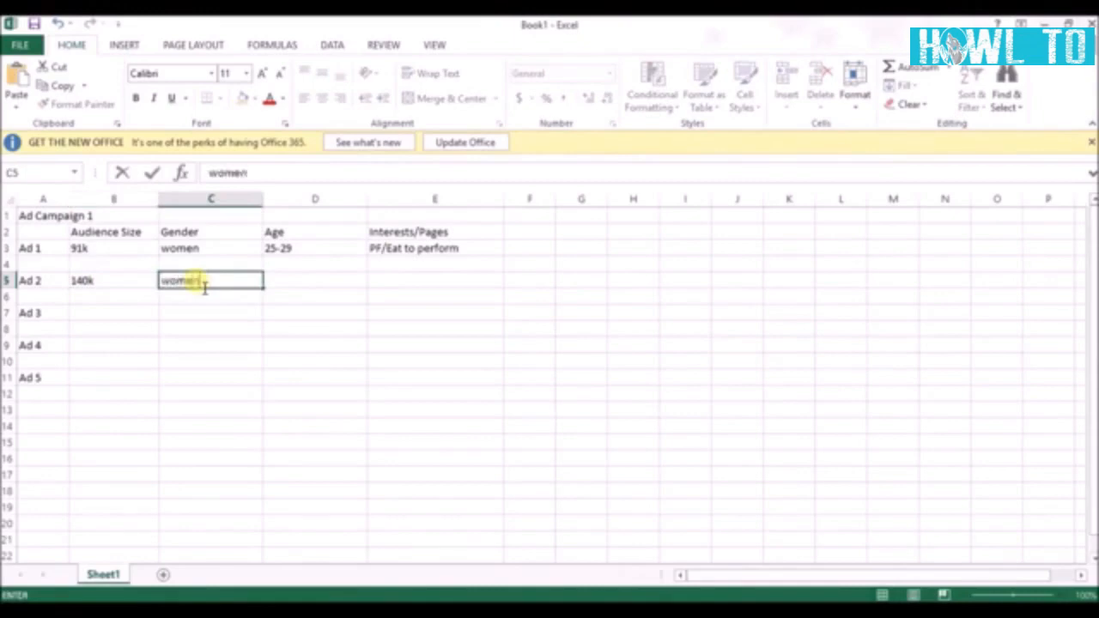
Complete the Ad 2 row with age 30-34 and interests/pages PF/Eat to perform
{"action": "left_click", "coordinate": [290, 285]}
{"action": "double_click", "coordinate": [297, 289]}
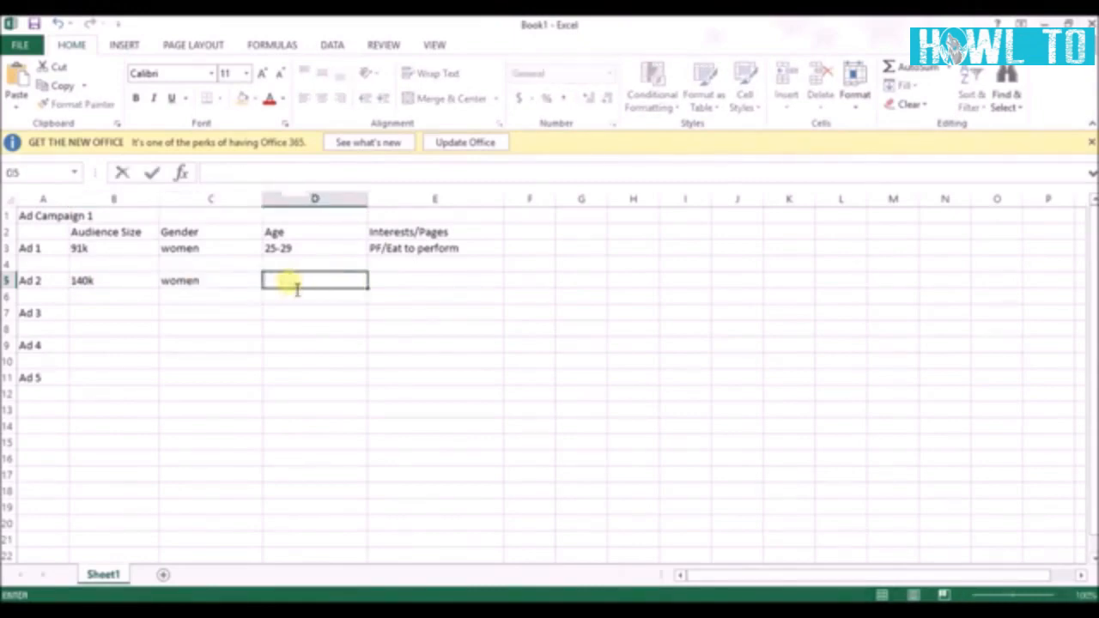
{"action": "type", "text": "30-34"}
{"action": "left_click", "coordinate": [419, 283]}
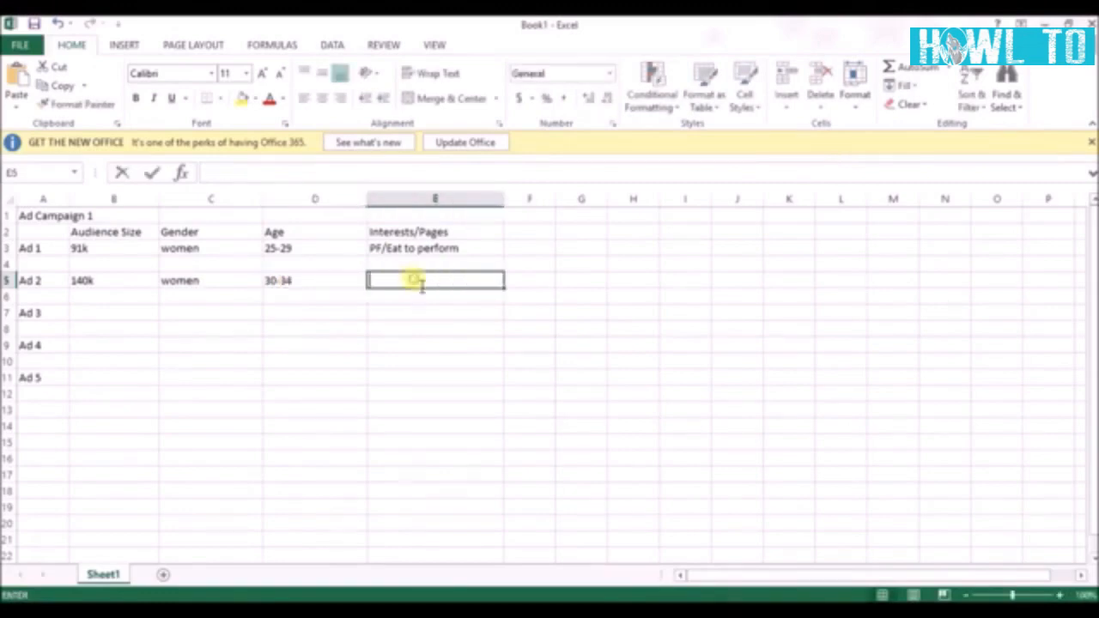
{"action": "type", "text": "PF"}
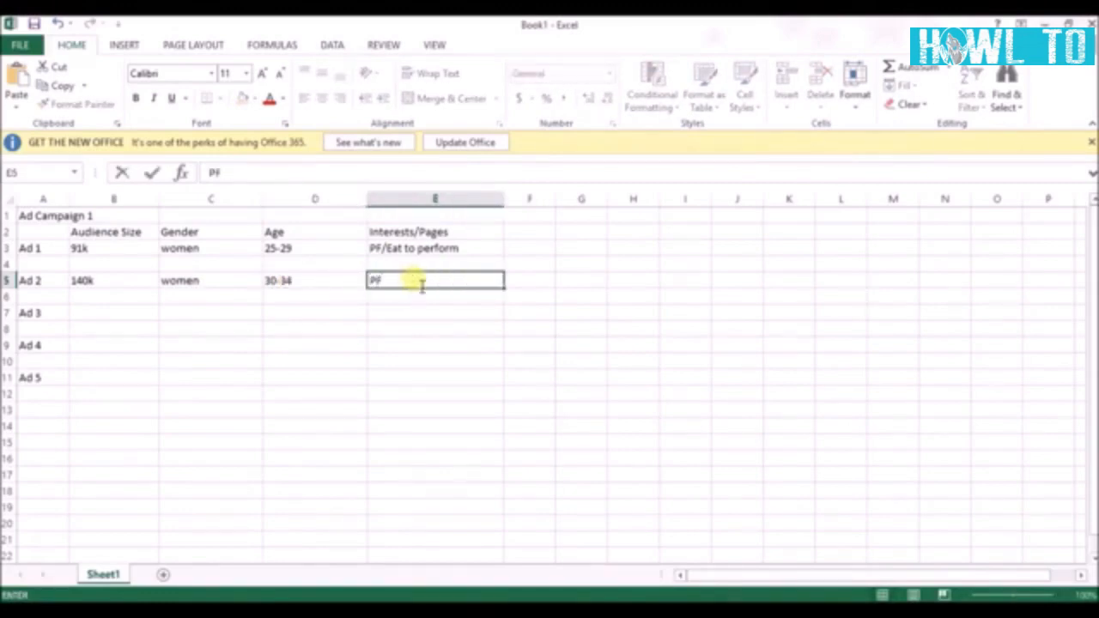
{"action": "type", "text": "/Eat to perform"}
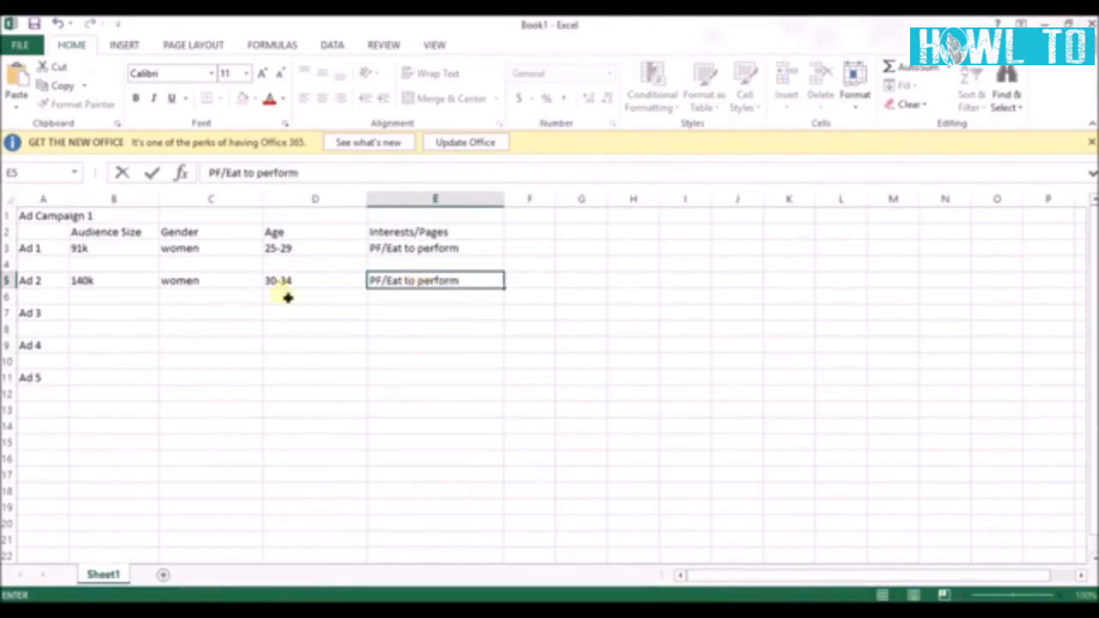
{"action": "left_click", "coordinate": [119, 318]}
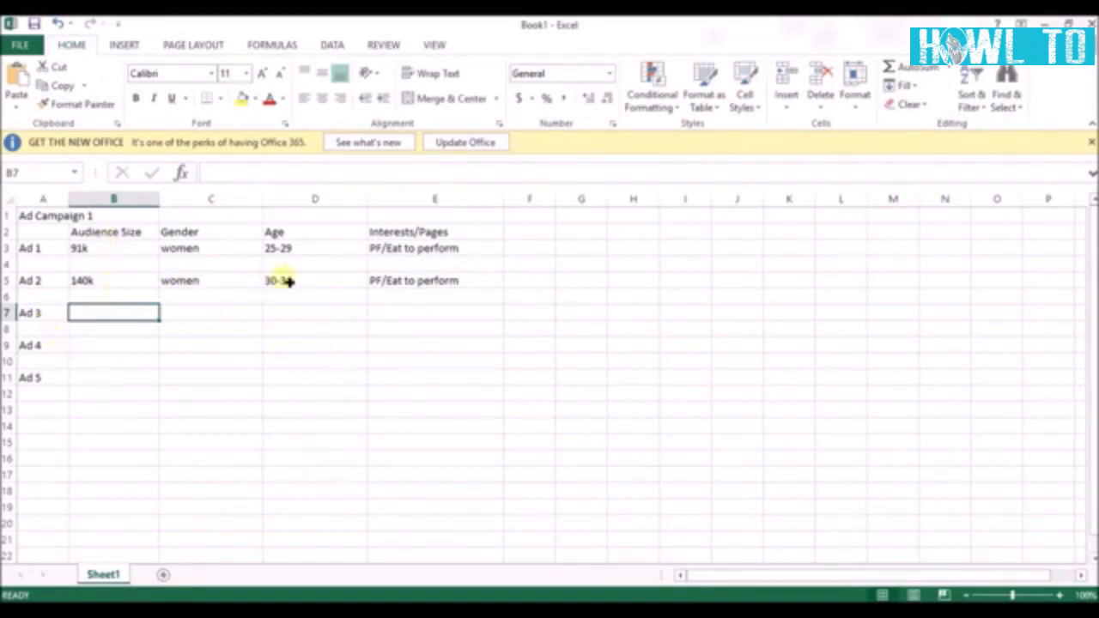
Fill the Age column with 35-39 for Ad 3, 40-44 for Ad 4 and 45-50 for Ad 5
{"action": "left_click", "coordinate": [290, 316]}
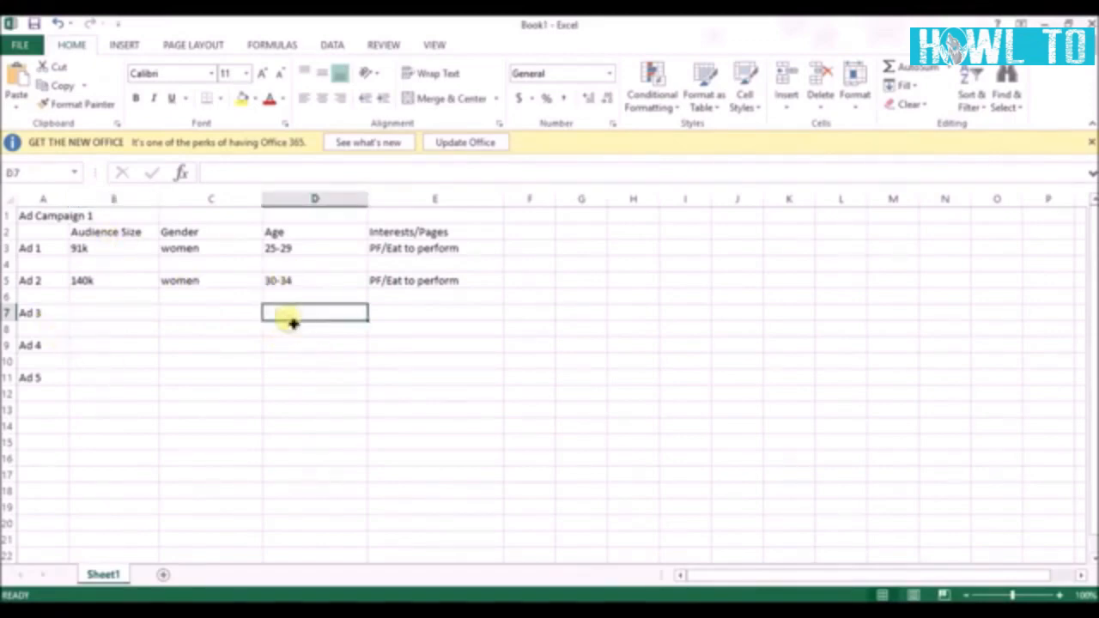
{"action": "double_click", "coordinate": [300, 320]}
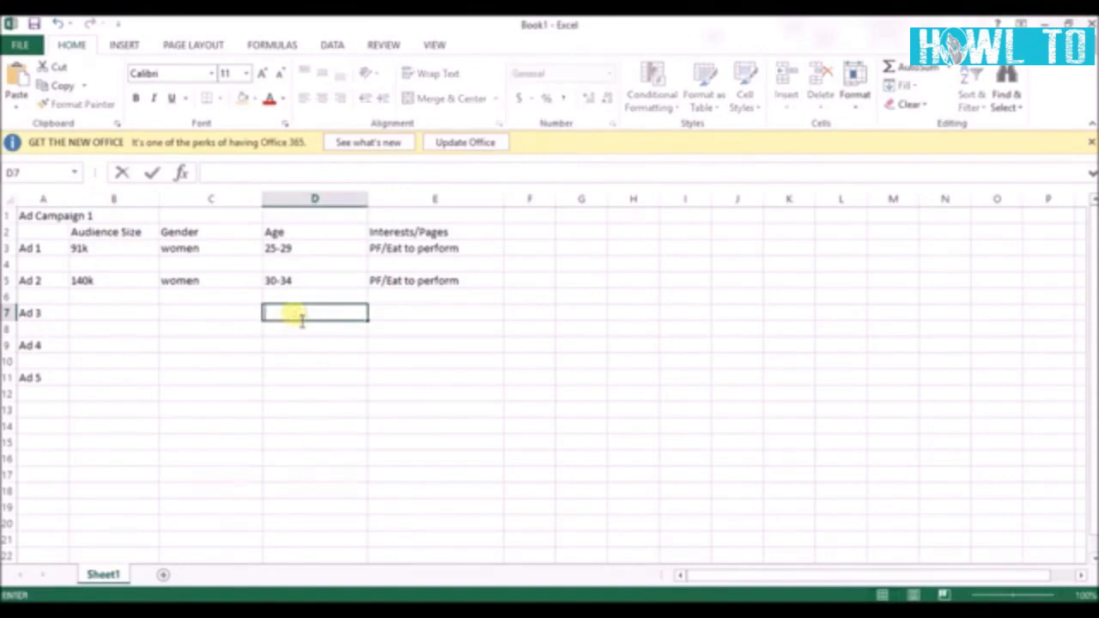
{"action": "type", "text": "35-39"}
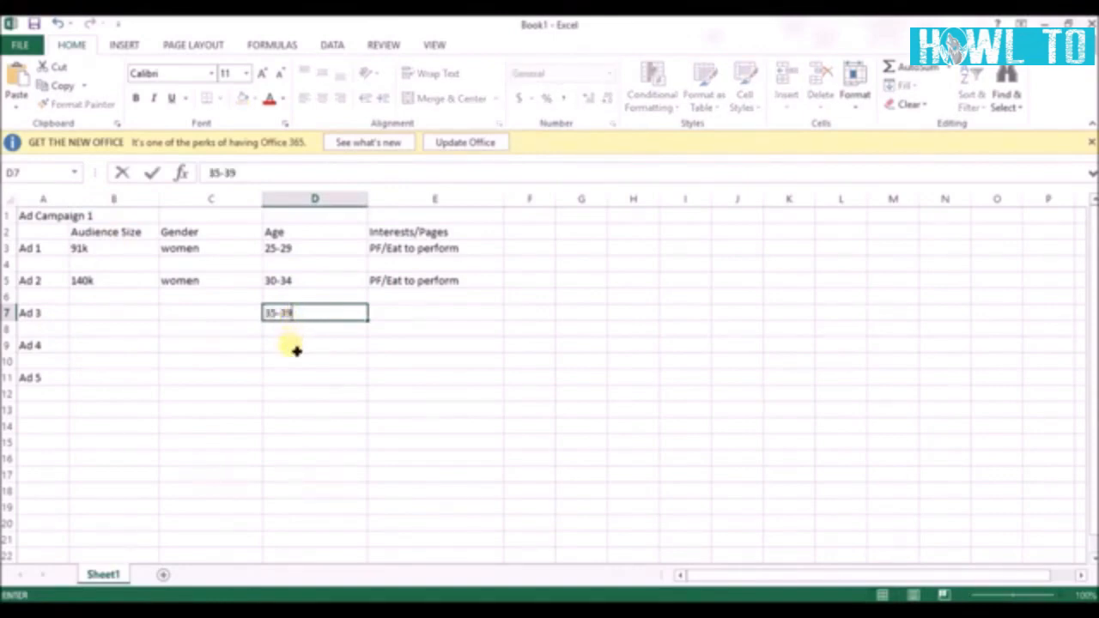
{"action": "left_click", "coordinate": [292, 347]}
{"action": "double_click", "coordinate": [299, 350]}
{"action": "type", "text": "40-44"}
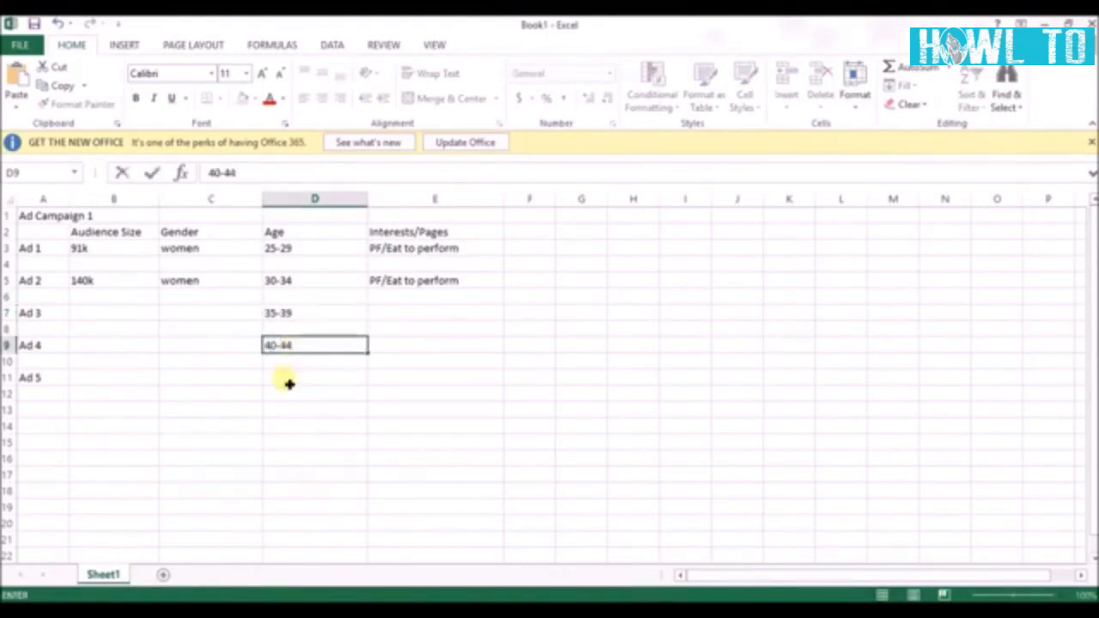
{"action": "left_click", "coordinate": [289, 383]}
{"action": "double_click", "coordinate": [291, 384]}
{"action": "type", "text": "5"}
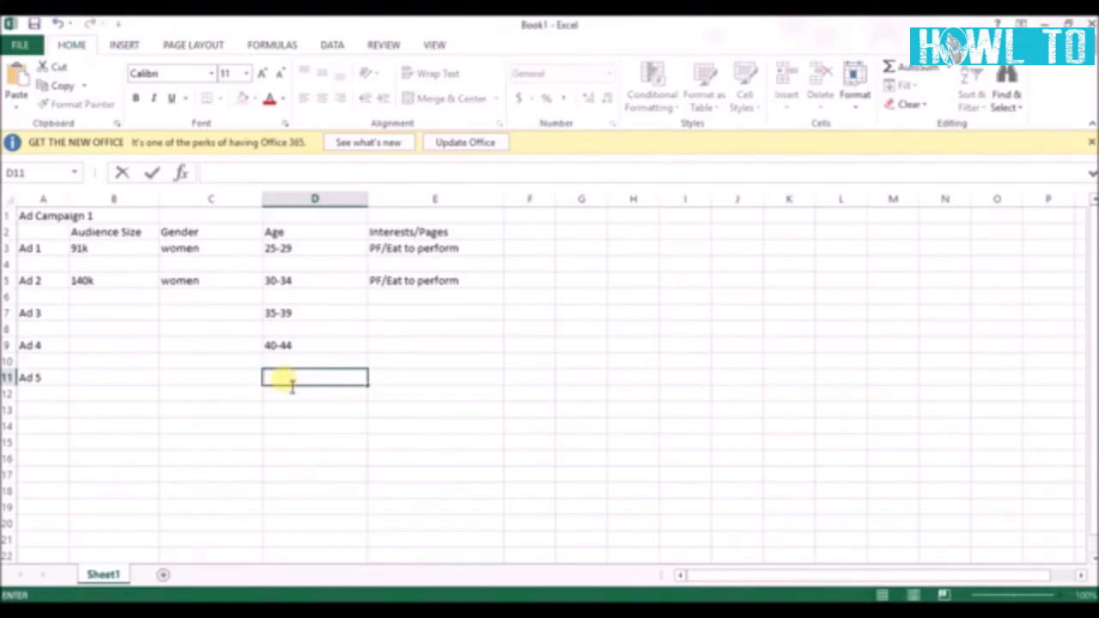
{"action": "type", "text": "-50"}
Fill the Gender column with women for Ad 3, Ad 4 and Ad 5
{"action": "left_click", "coordinate": [186, 318]}
{"action": "double_click", "coordinate": [186, 318]}
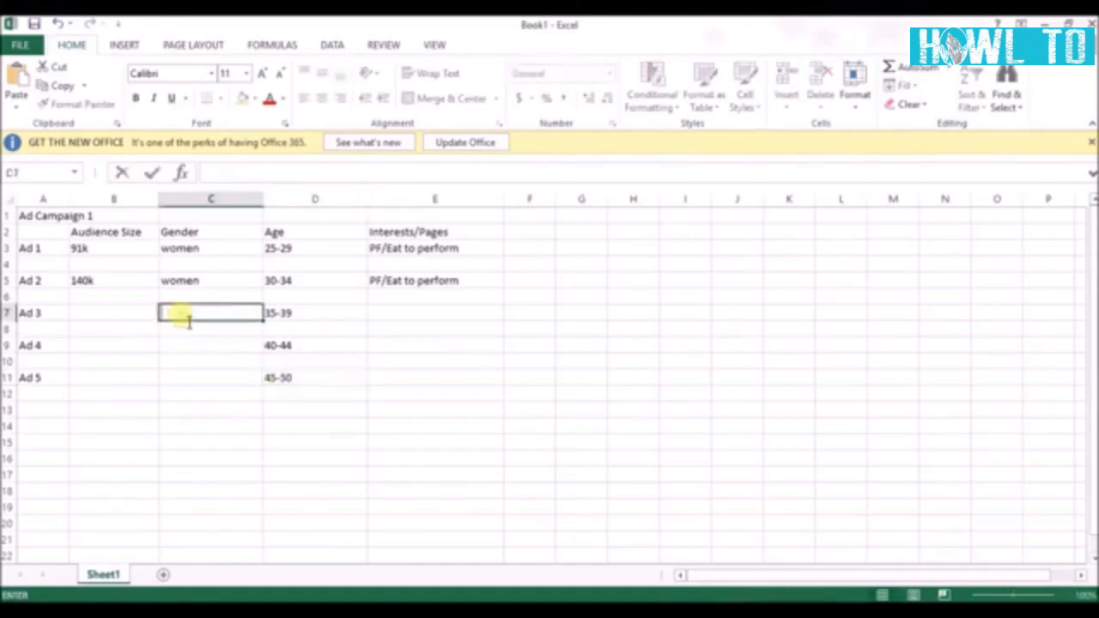
{"action": "type", "text": "women"}
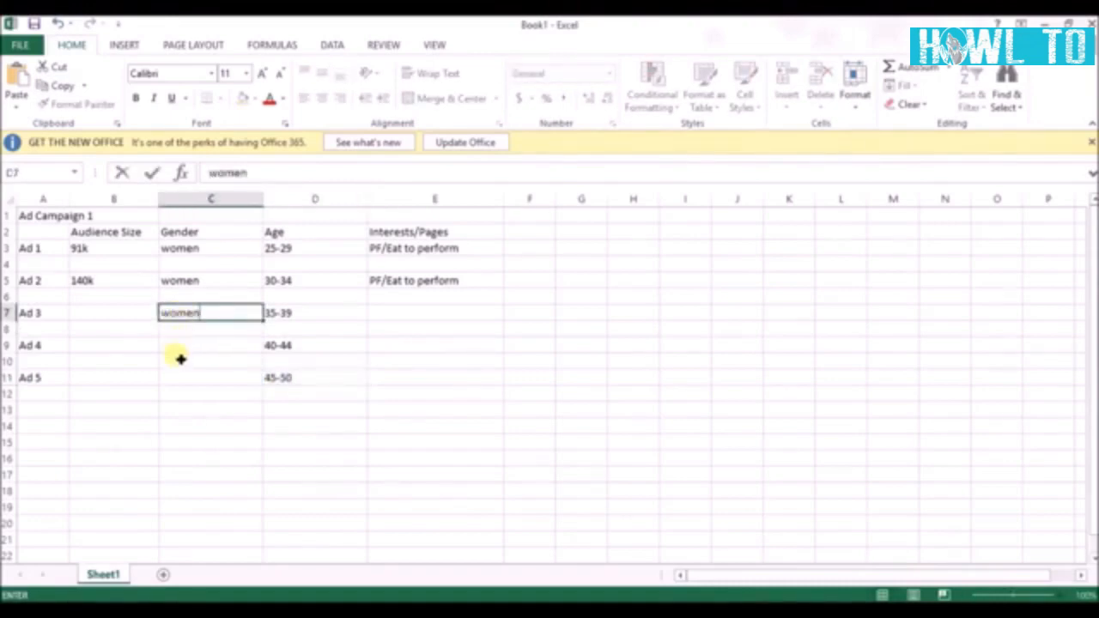
{"action": "left_click", "coordinate": [184, 347]}
{"action": "type", "text": "women"}
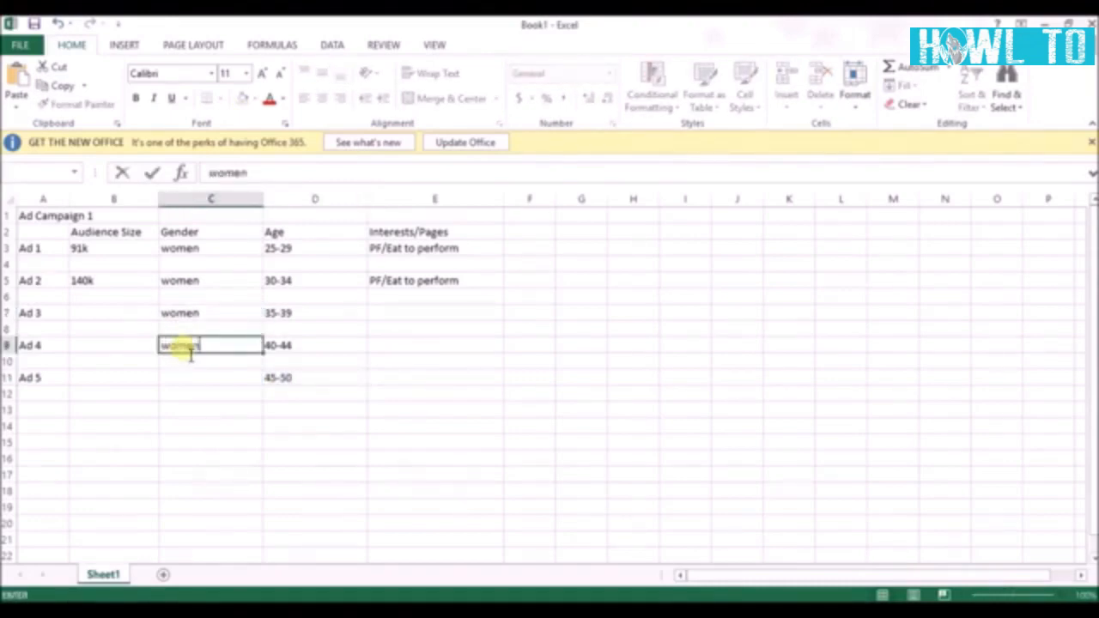
{"action": "left_click", "coordinate": [191, 383]}
{"action": "double_click", "coordinate": [196, 384]}
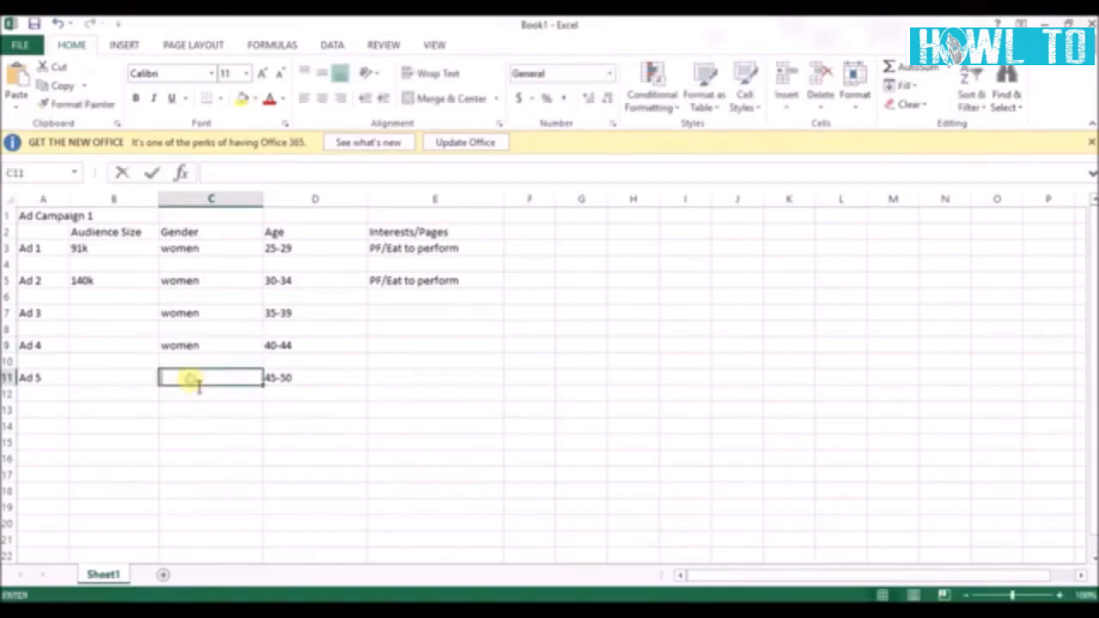
{"action": "type", "text": "women"}
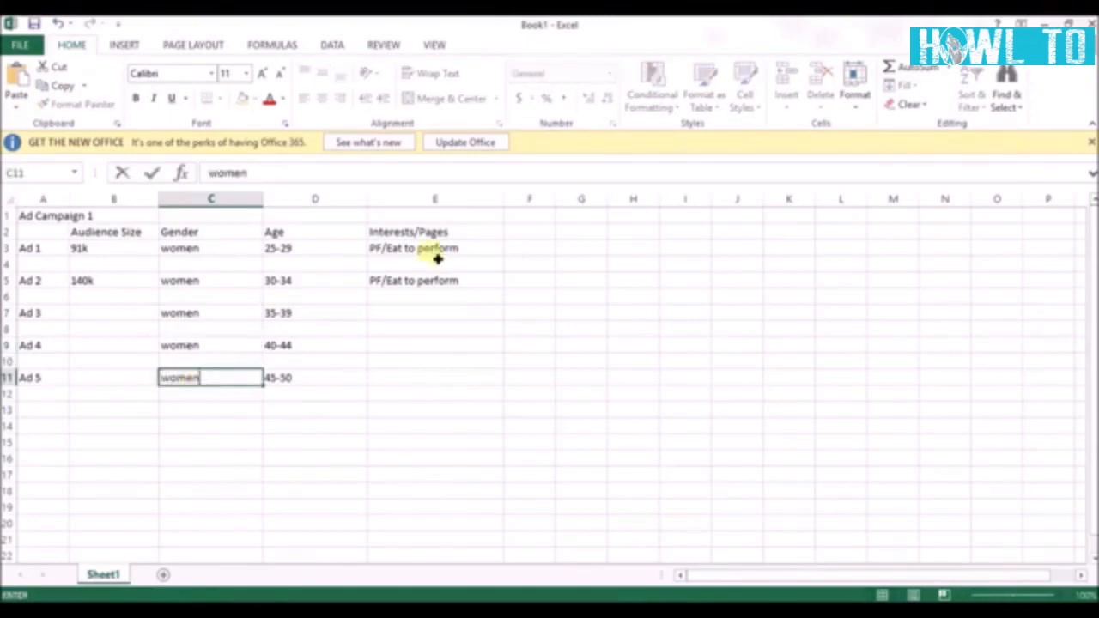
Fill the Interests/Pages column with PF/Eat to perform for Ad 3 and PF/ to perform for Ad 4
{"action": "double_click", "coordinate": [396, 316]}
{"action": "type", "text": "P"}
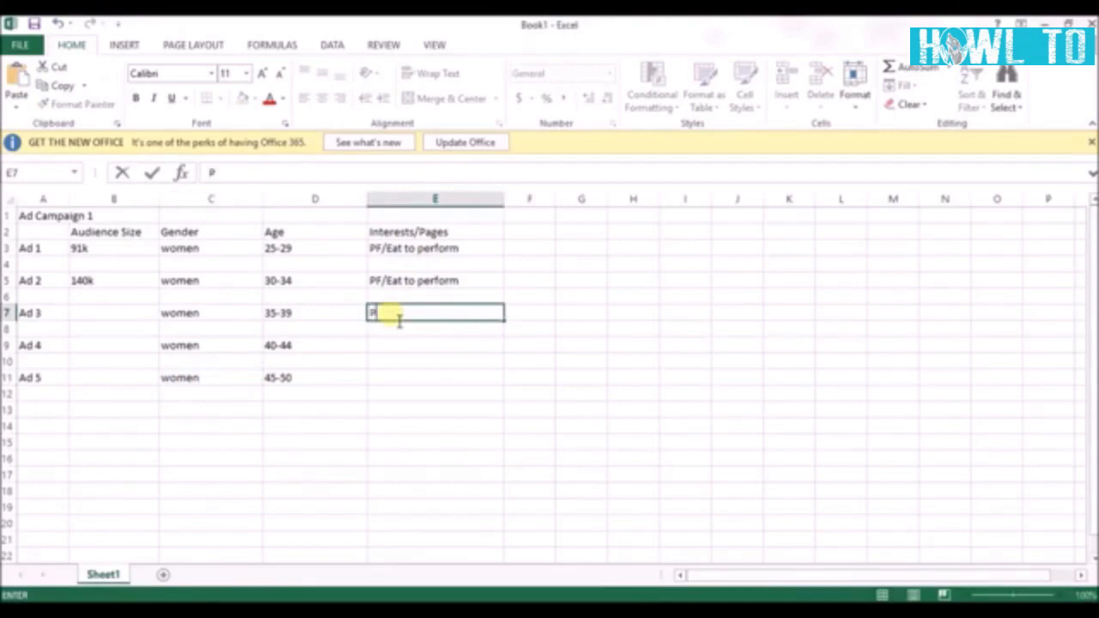
{"action": "type", "text": "F/Eat to"}
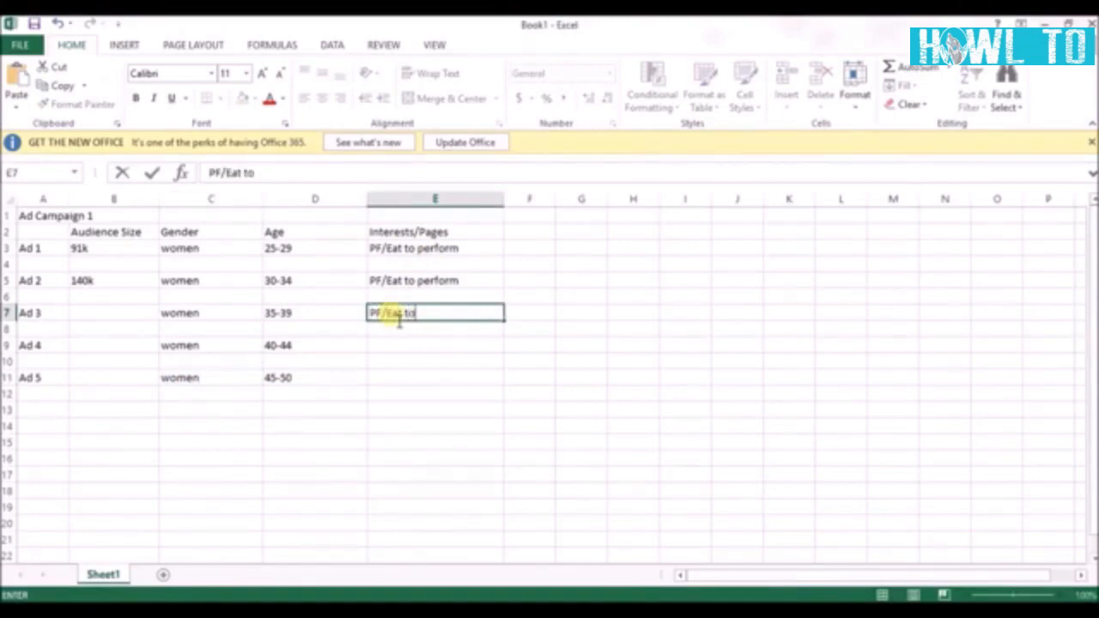
{"action": "type", "text": " perform"}
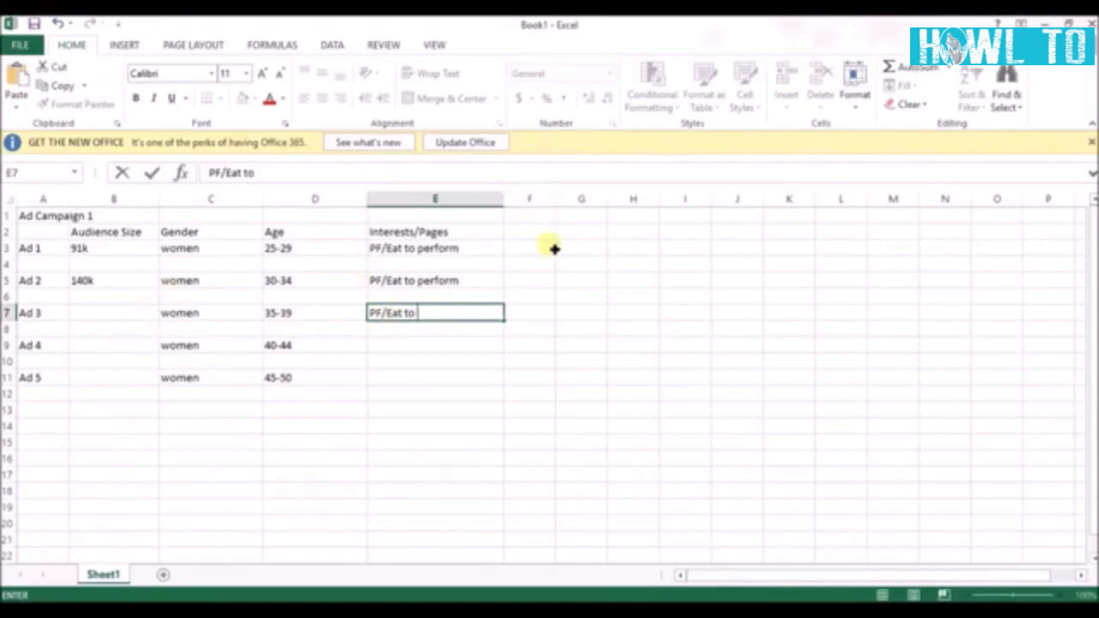
{"action": "left_click", "coordinate": [431, 348]}
{"action": "type", "text": "PF"}
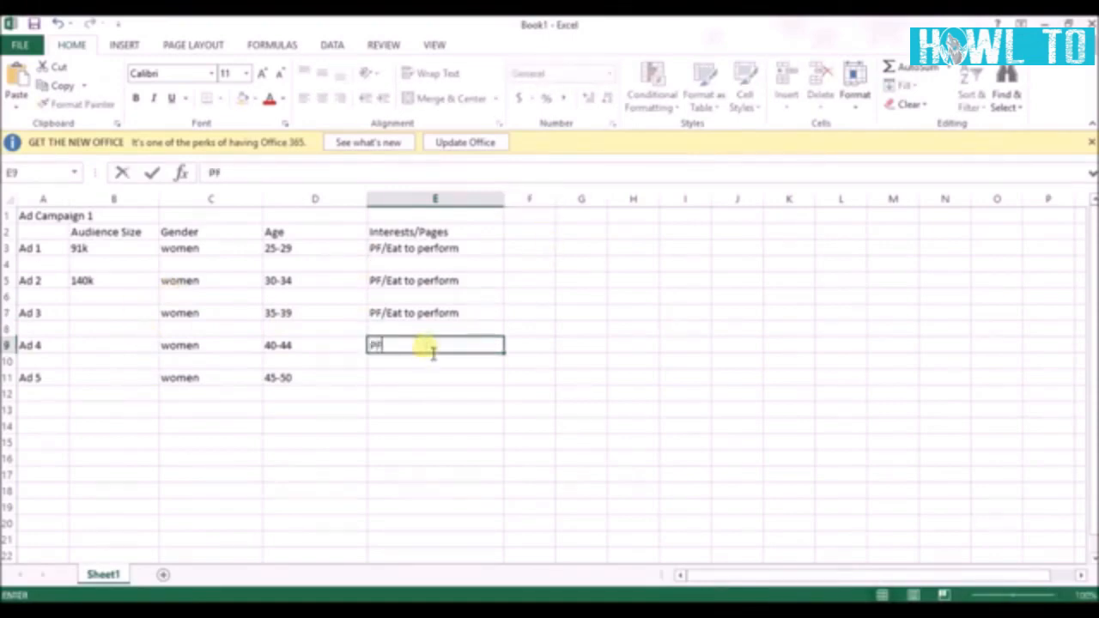
{"action": "type", "text": "/ to perform"}
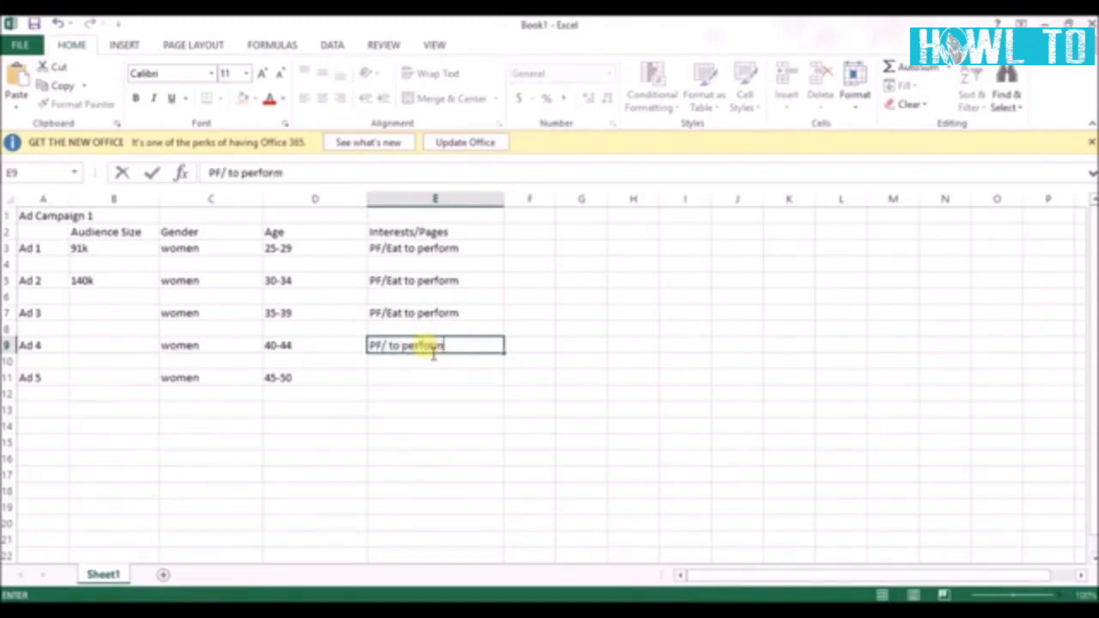
{"action": "left_click", "coordinate": [401, 381]}
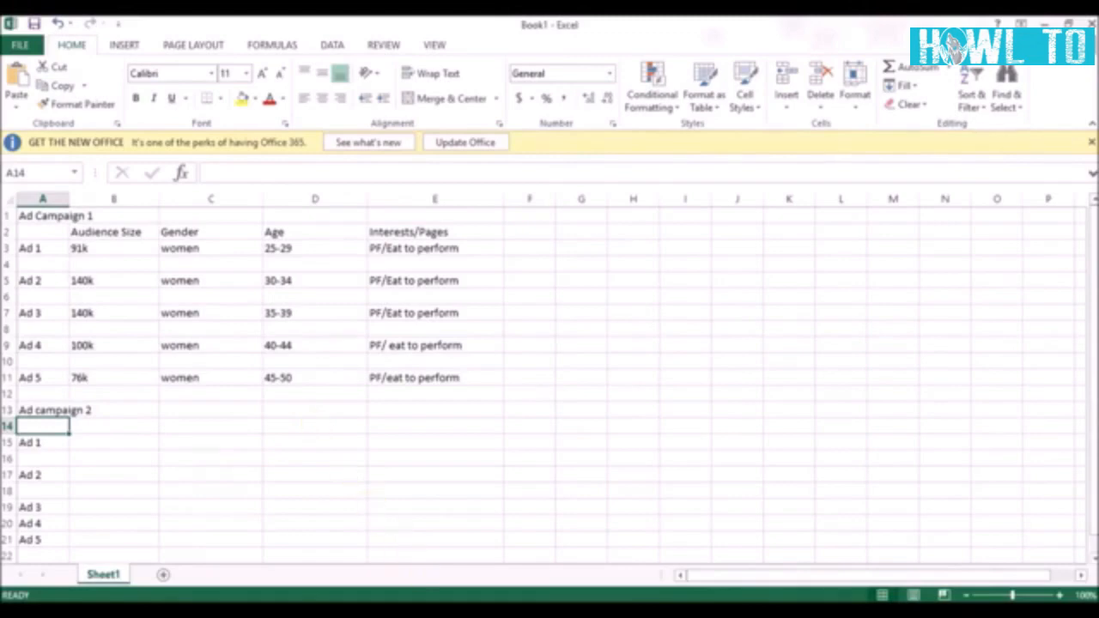
Switch to Audience Insights in the browser and replace the Eat To Perform interest with Physical fitness
{"action": "left_click", "coordinate": [447, 612]}
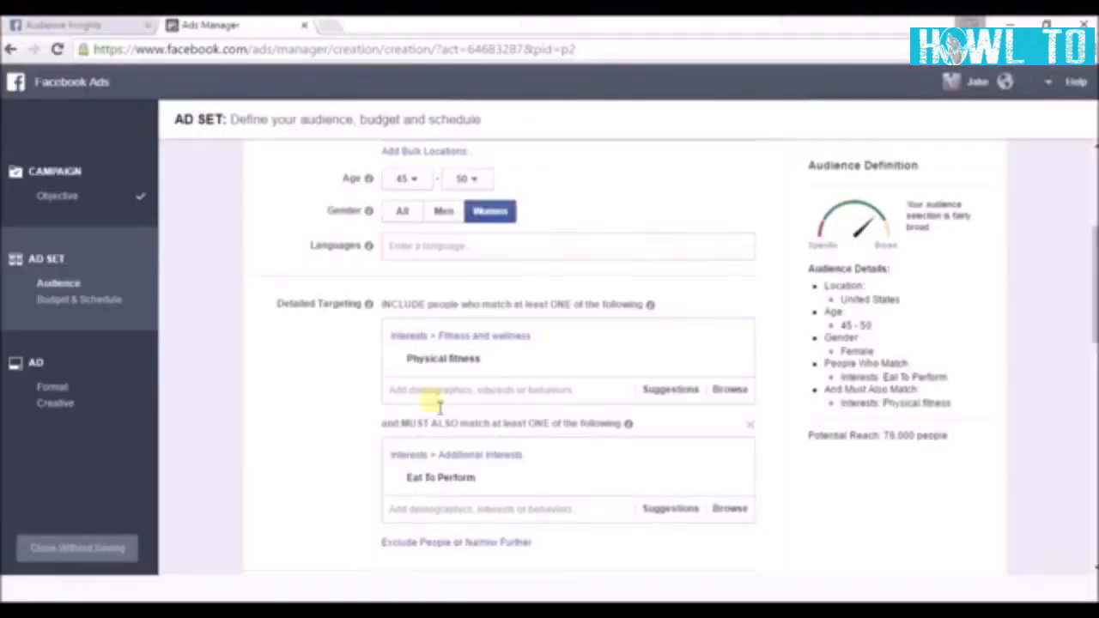
{"action": "left_click", "coordinate": [87, 24]}
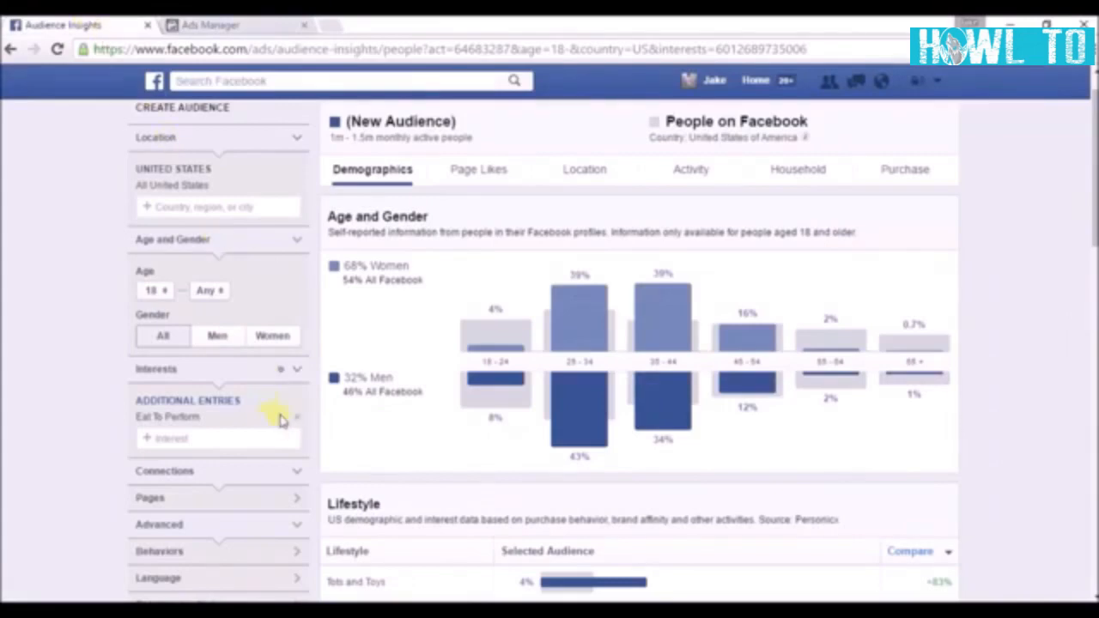
{"action": "left_click", "coordinate": [296, 418]}
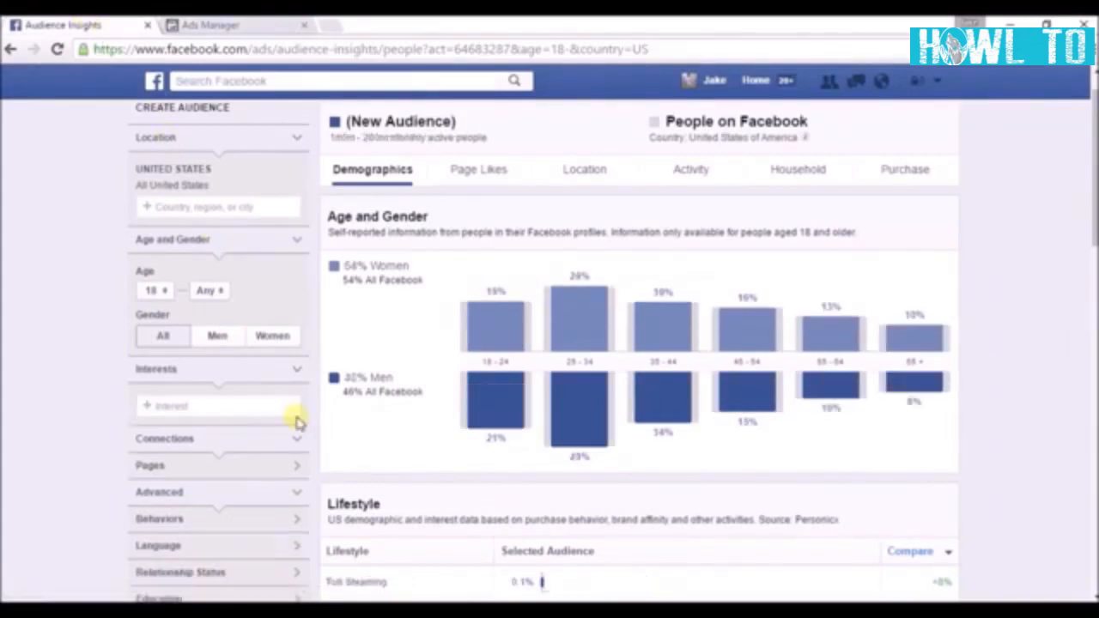
{"action": "left_click", "coordinate": [215, 405]}
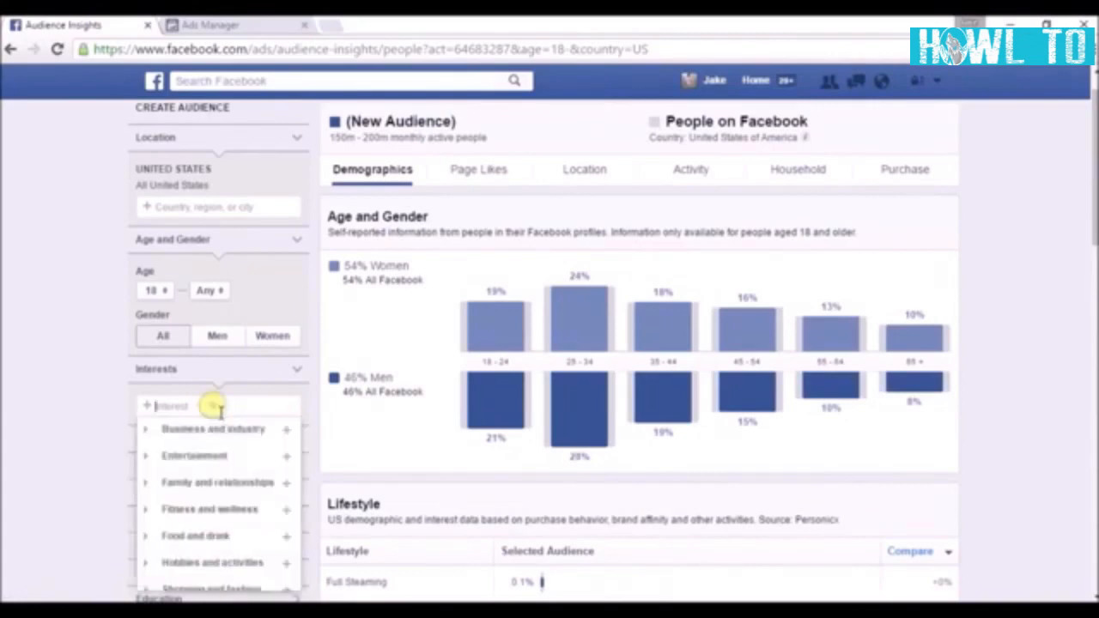
{"action": "type", "text": "physical"}
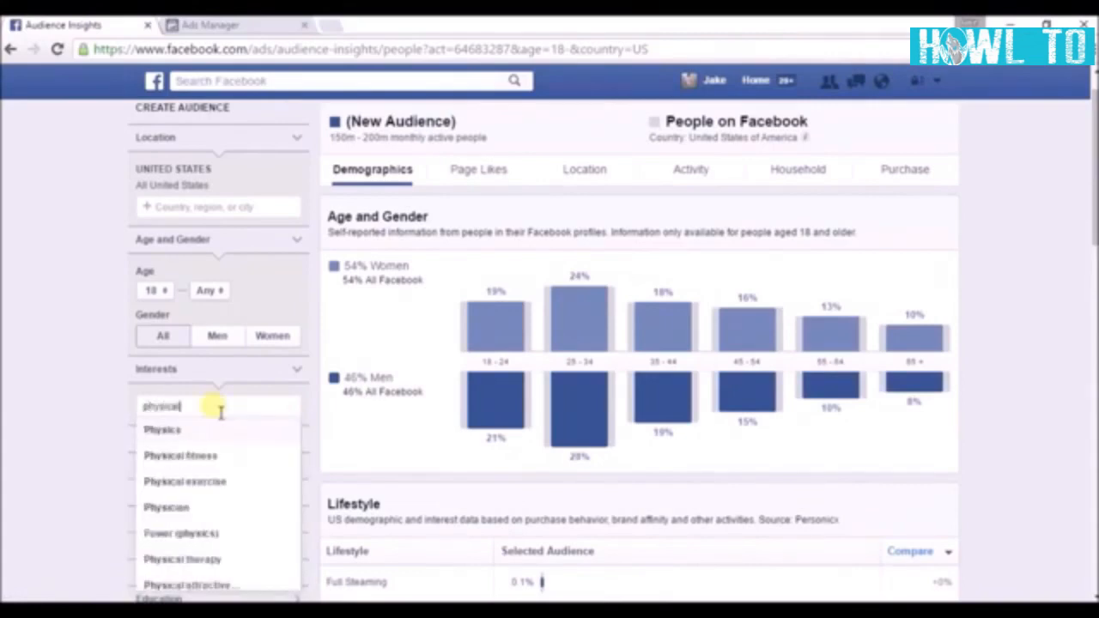
{"action": "type", "text": " fitness"}
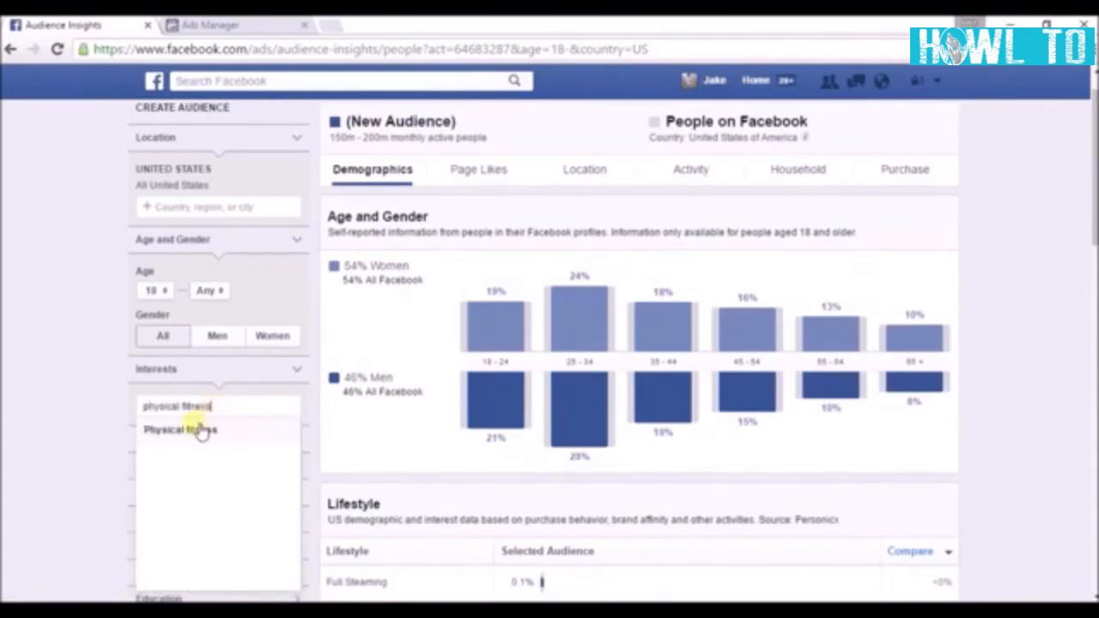
{"action": "left_click", "coordinate": [199, 429]}
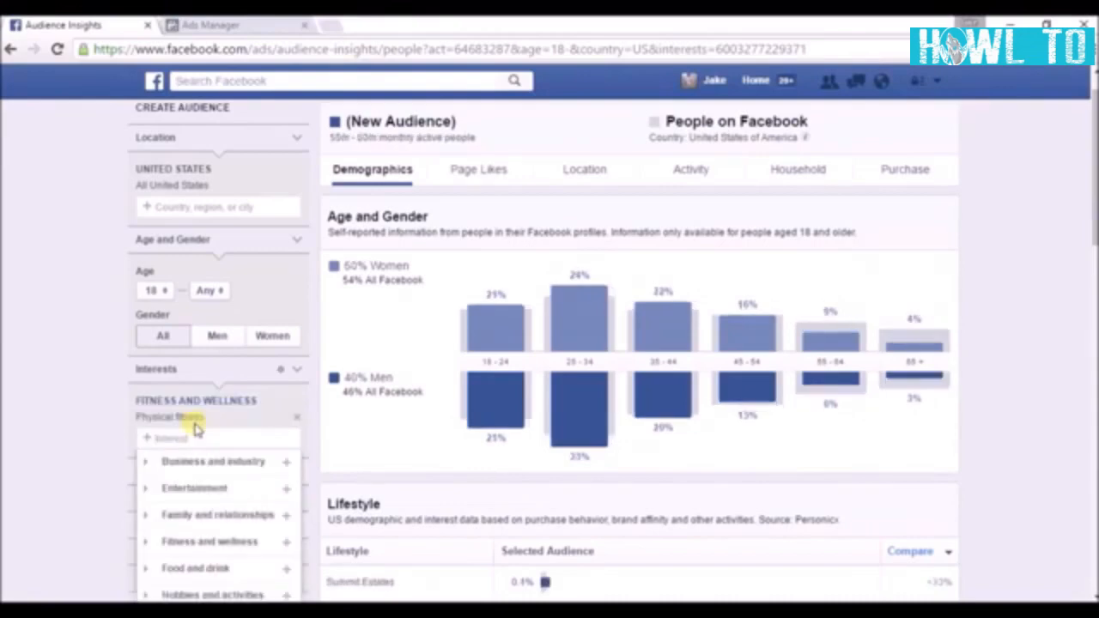
Examine the audience's top page likes, then open the Bodybuilding.com page separately and look through its posts
{"action": "left_click", "coordinate": [490, 171]}
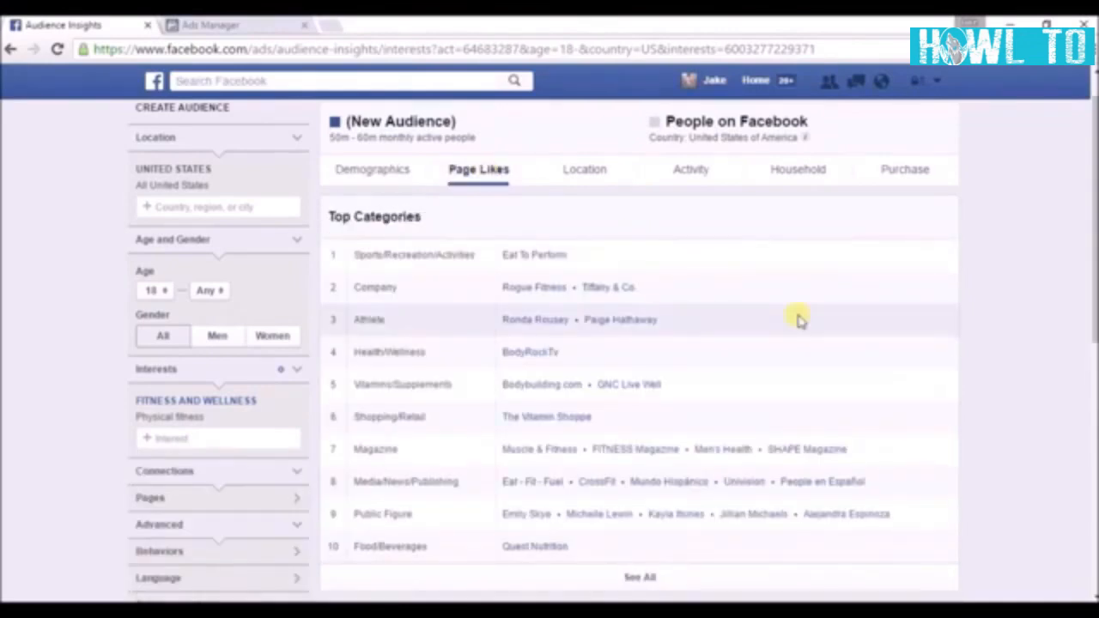
{"action": "right_click", "coordinate": [529, 391]}
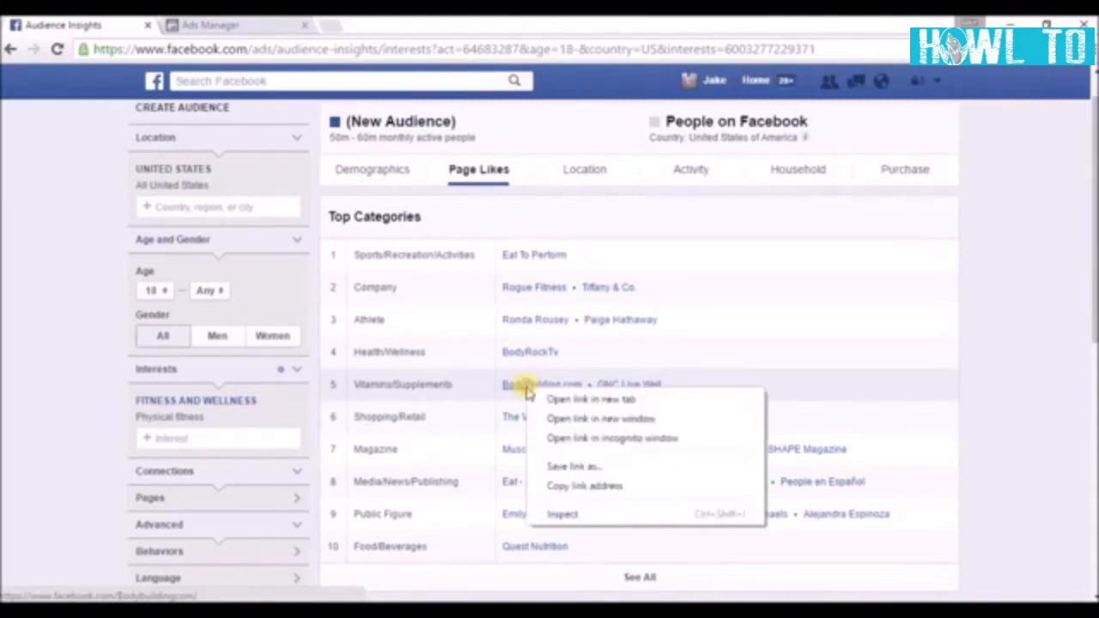
{"action": "left_click", "coordinate": [546, 399]}
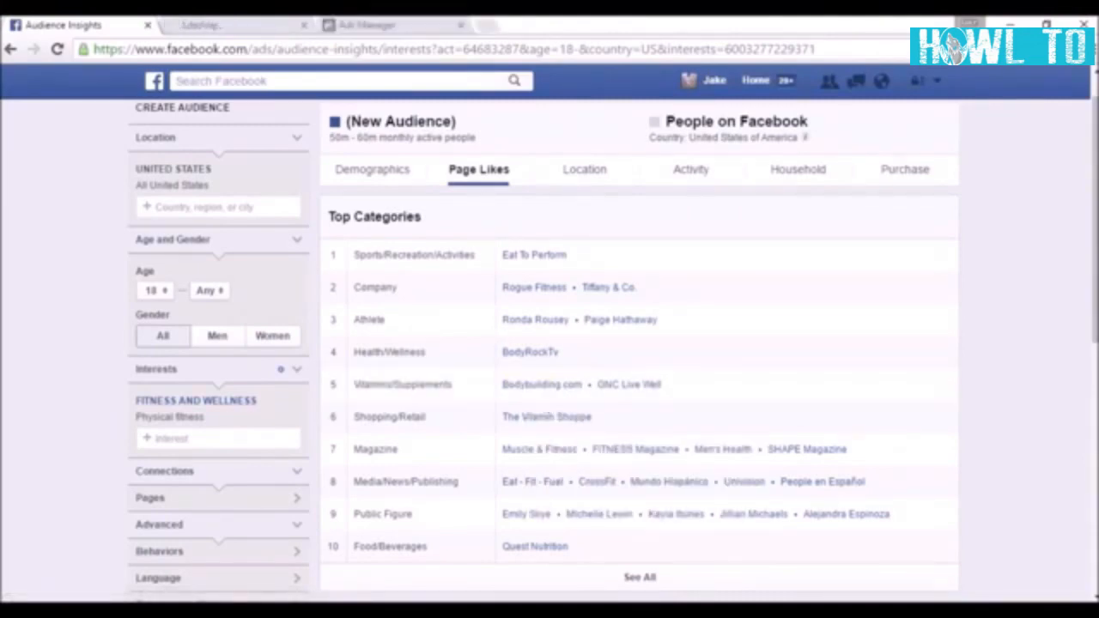
{"action": "left_click", "coordinate": [251, 25]}
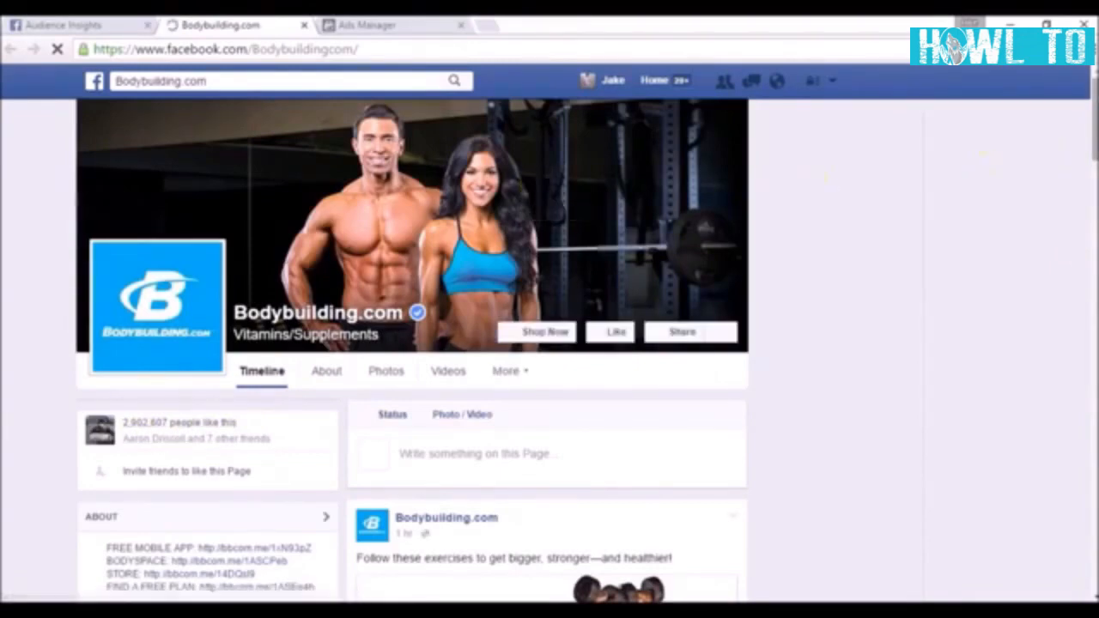
{"action": "scroll", "coordinate": [1094, 211], "scroll_direction": "down", "scroll_amount": 5}
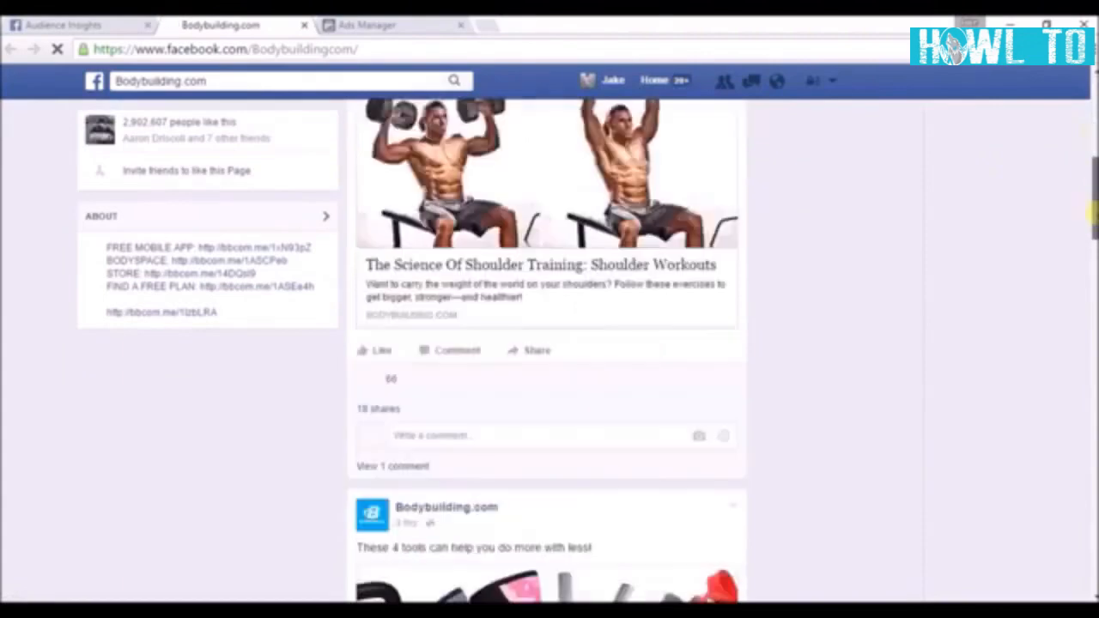
{"action": "scroll", "coordinate": [549, 351], "scroll_direction": "down", "scroll_amount": 4}
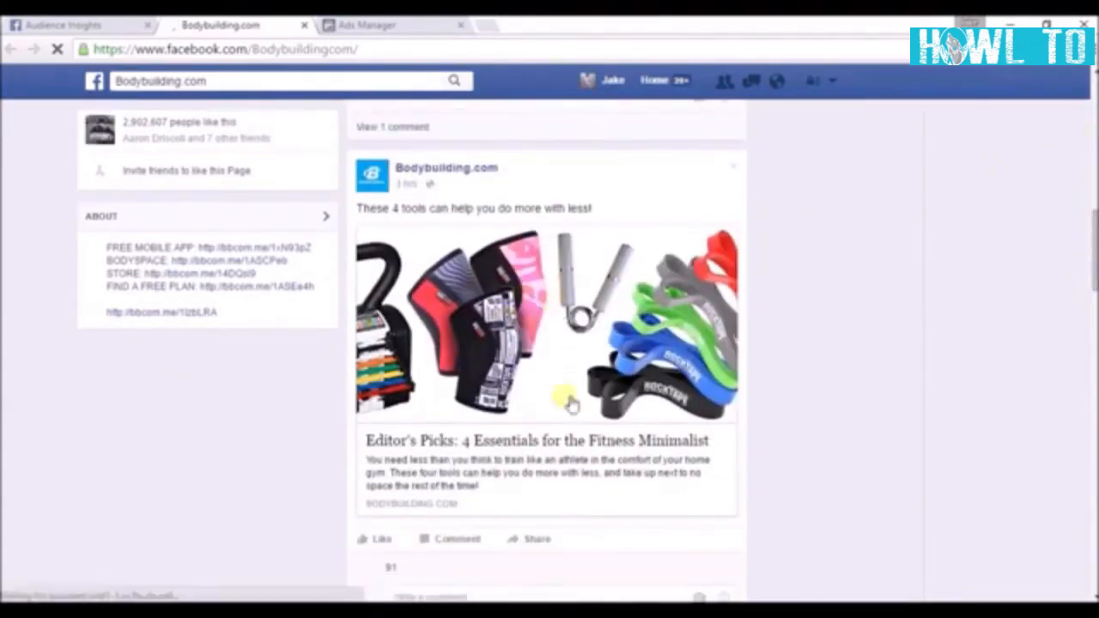
{"action": "left_click_drag", "start_coordinate": [1093, 232], "coordinate": [1093, 368]}
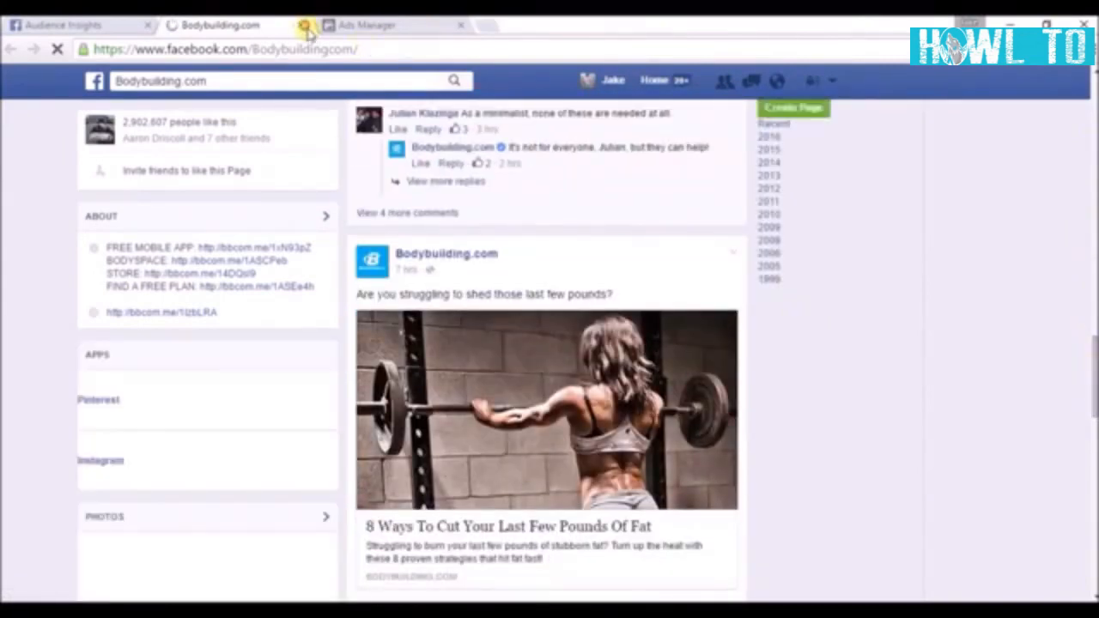
Return to the Audience Insights demographics and replace the Physical fitness interest with Bodybuilding.com
{"action": "left_click", "coordinate": [89, 26]}
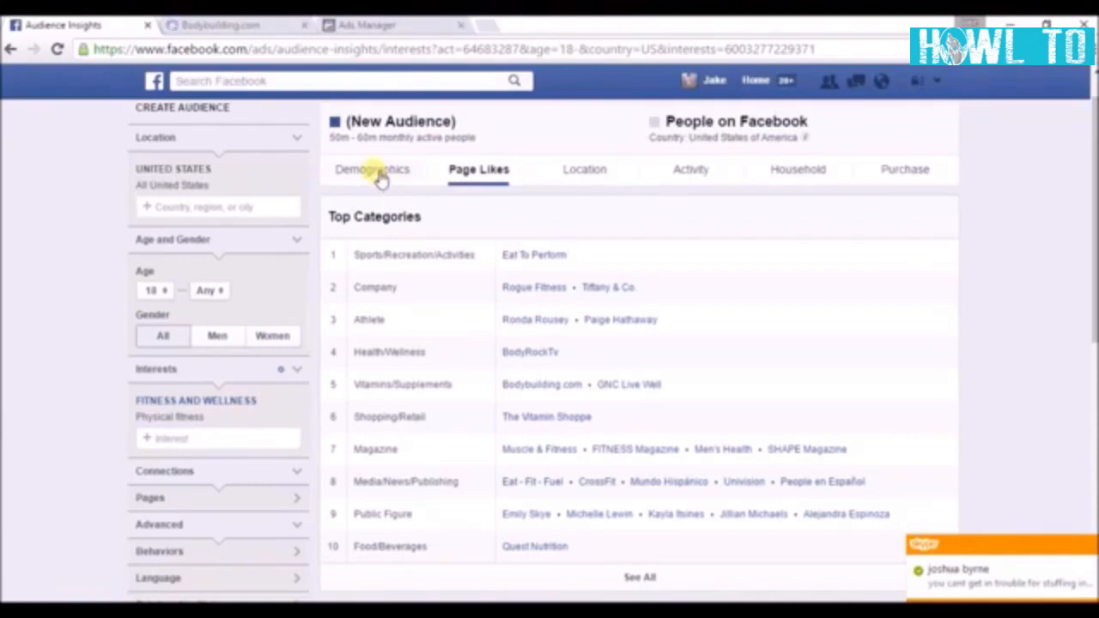
{"action": "left_click", "coordinate": [381, 177]}
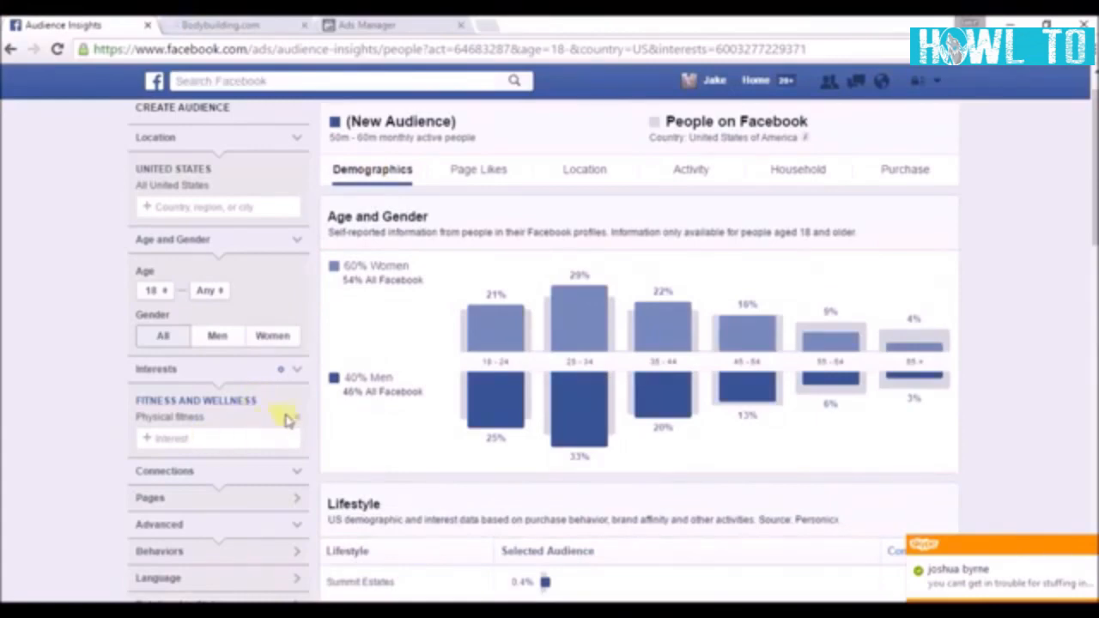
{"action": "left_click", "coordinate": [300, 419]}
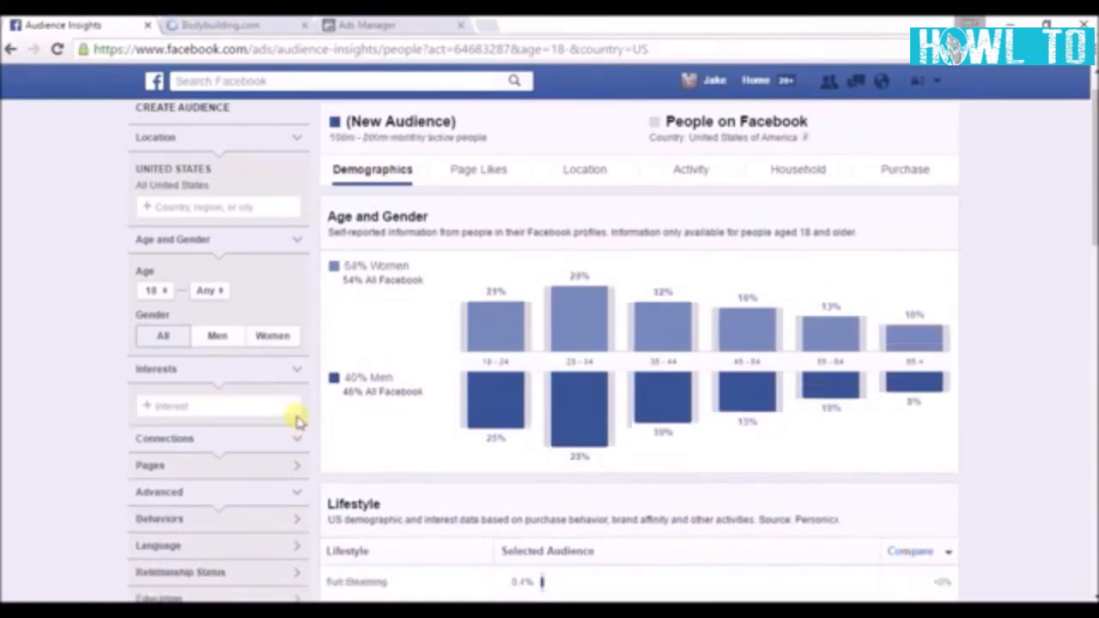
{"action": "left_click", "coordinate": [182, 406]}
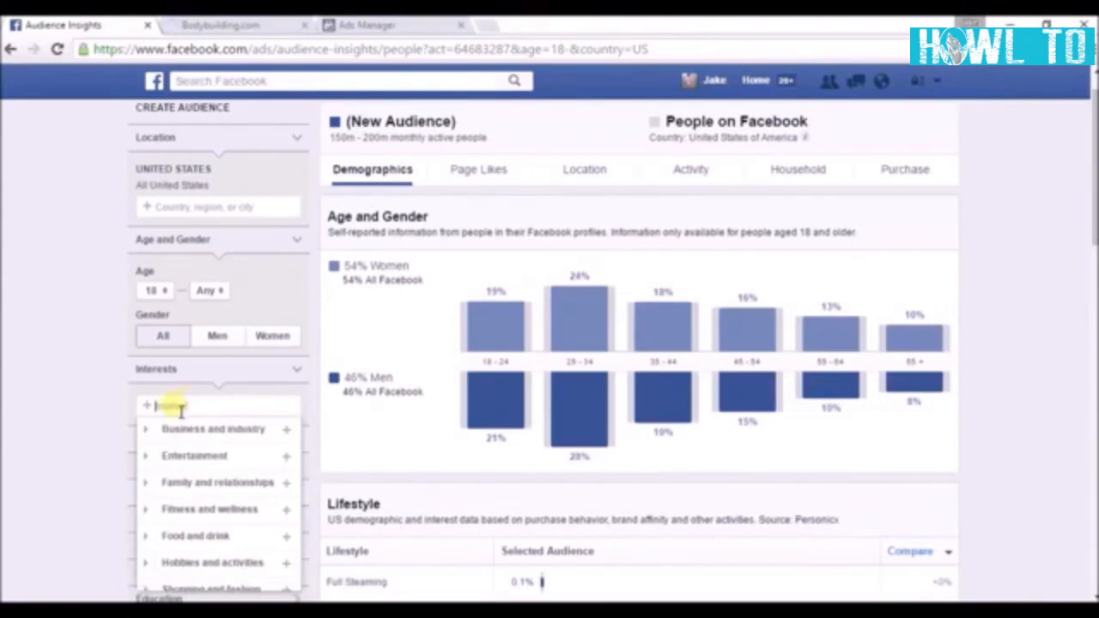
{"action": "type", "text": "bodybuil"}
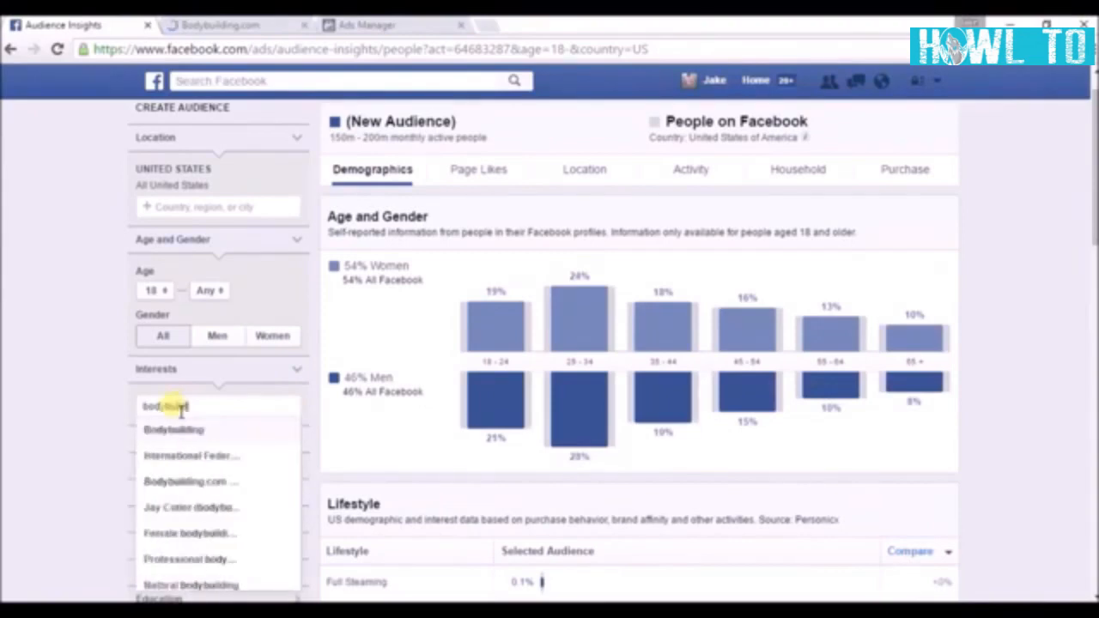
{"action": "type", "text": "ding.com"}
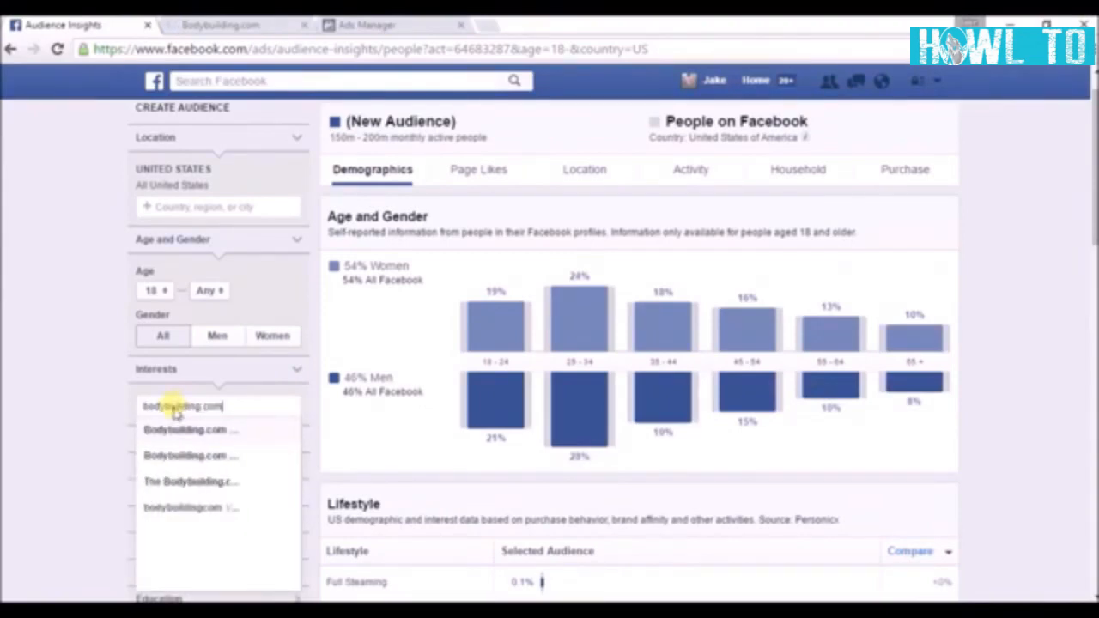
{"action": "left_click", "coordinate": [219, 435]}
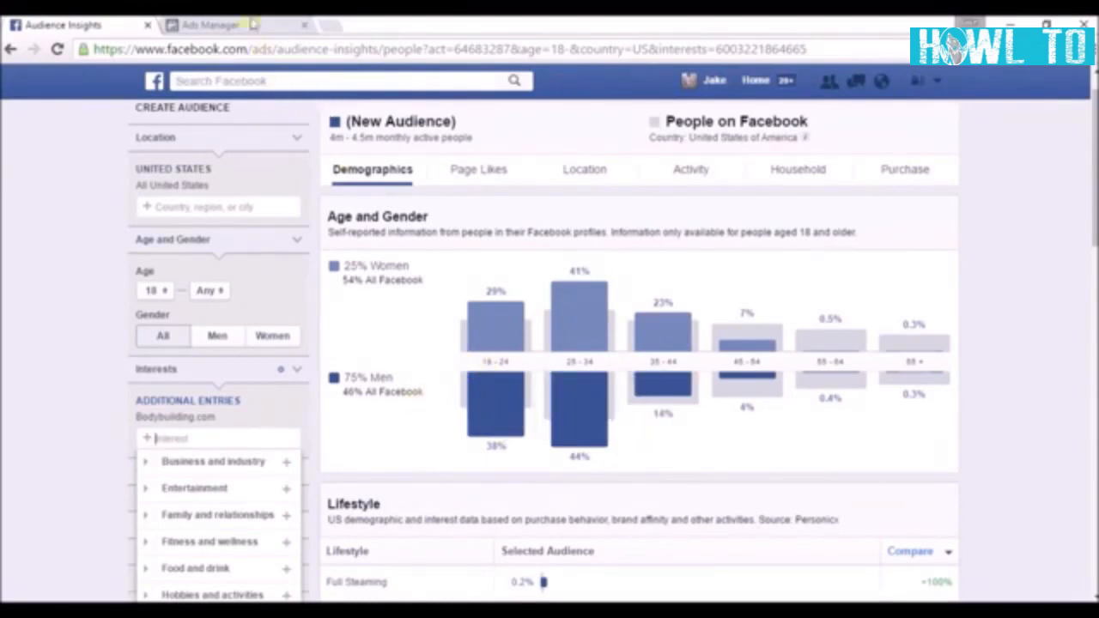
Switch to Ads Manager, remove the Eat To Perform narrowing condition and set the ad set's gender to Men
{"action": "left_click", "coordinate": [249, 26]}
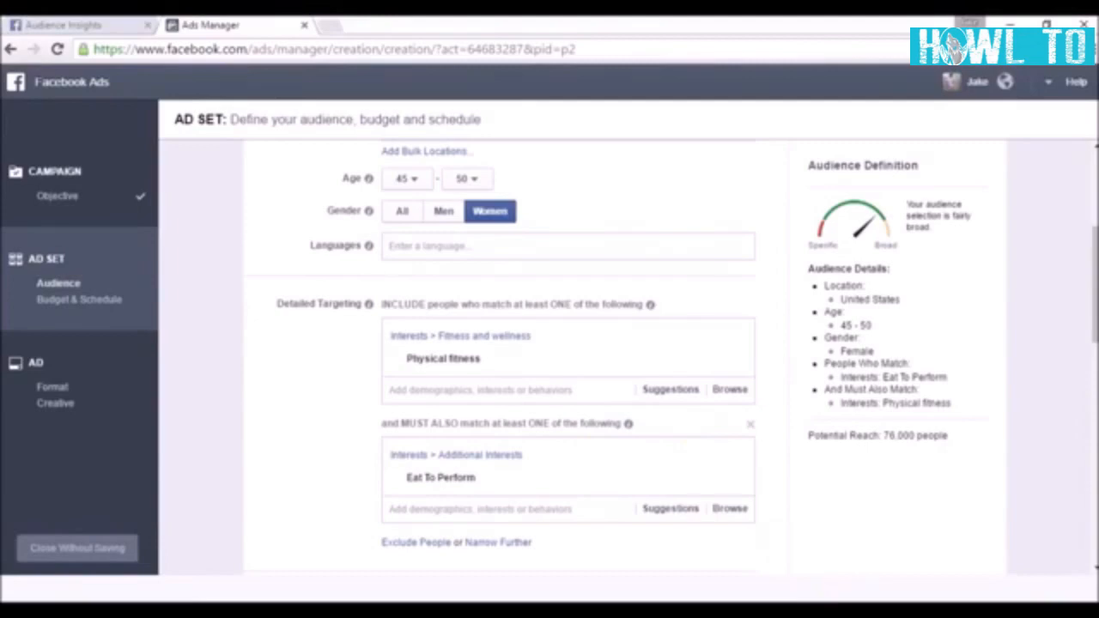
{"action": "left_click", "coordinate": [752, 429]}
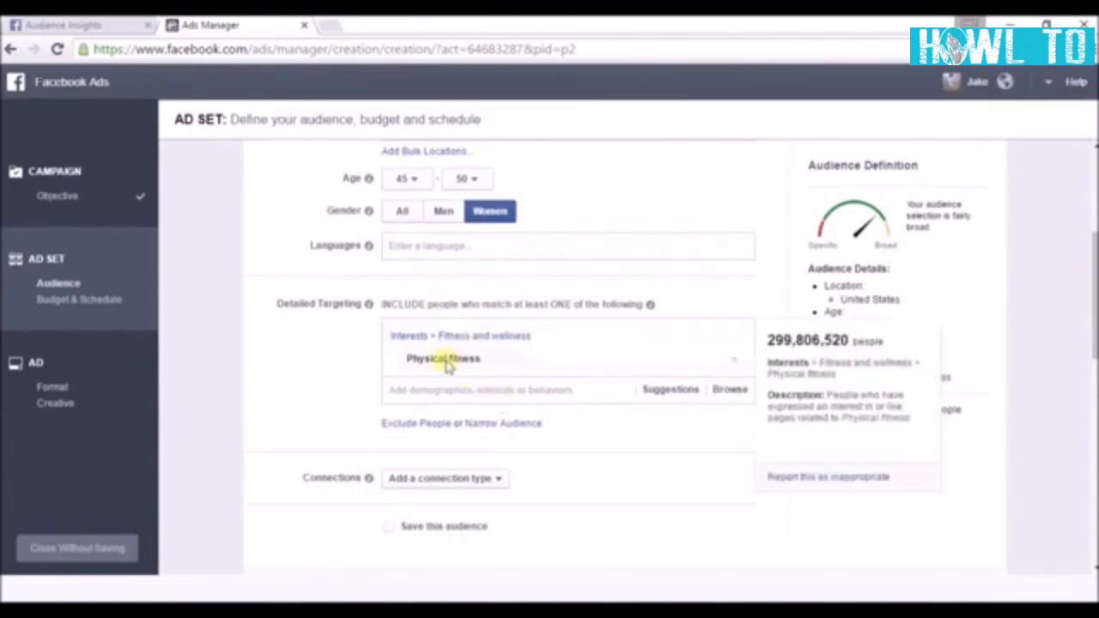
{"action": "left_click", "coordinate": [446, 213]}
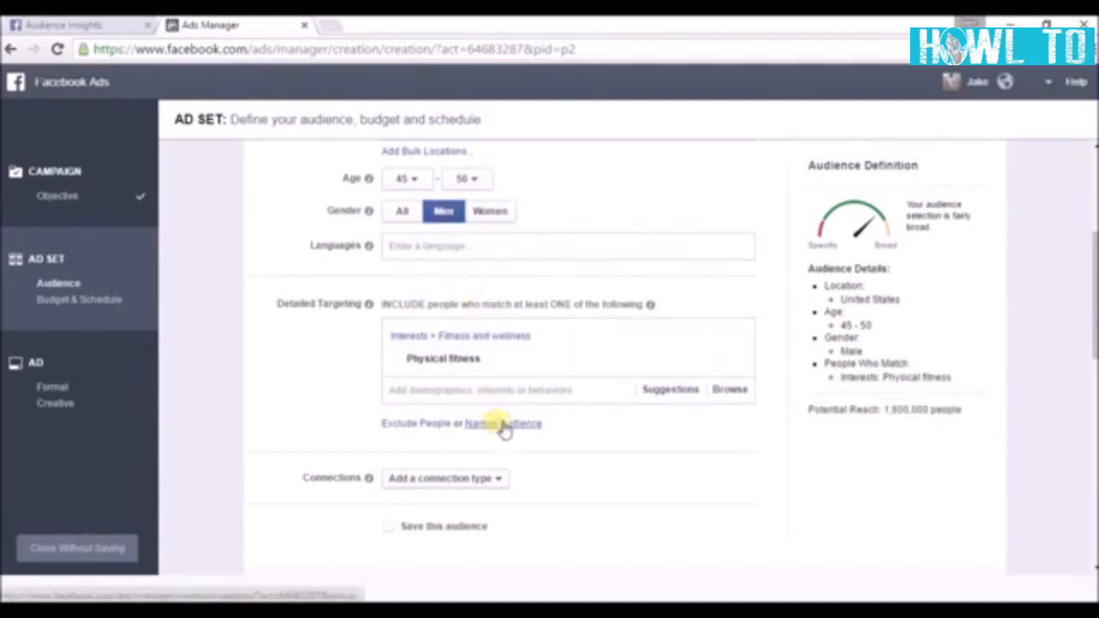
Narrow the ad set's Physical fitness audience to people who must also match the Bodybuilding.com interest
{"action": "left_click", "coordinate": [504, 429]}
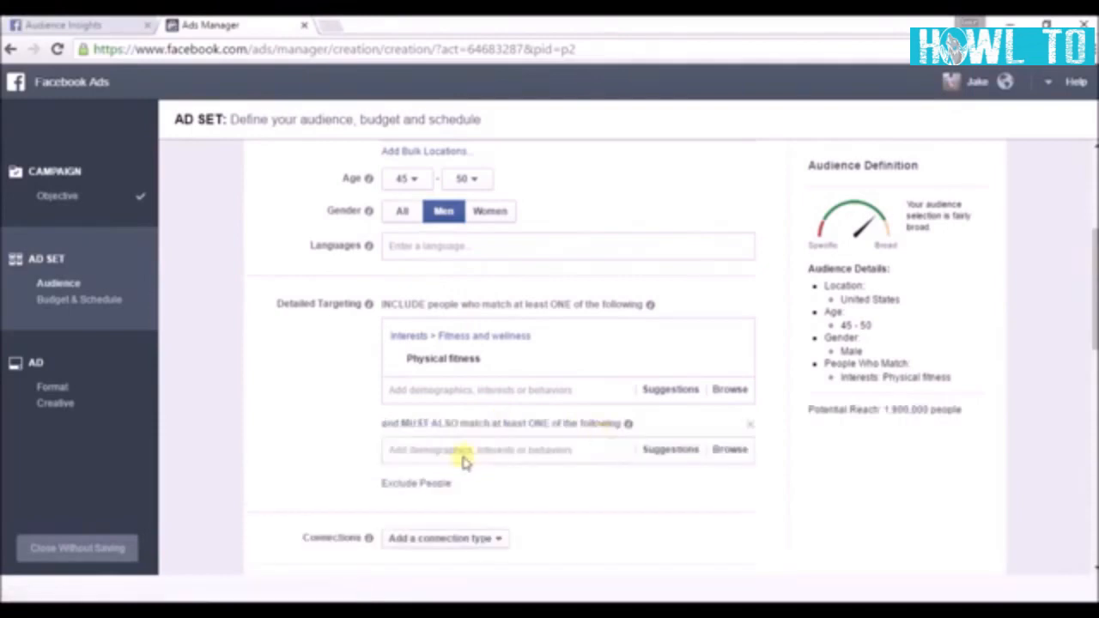
{"action": "left_click", "coordinate": [464, 457]}
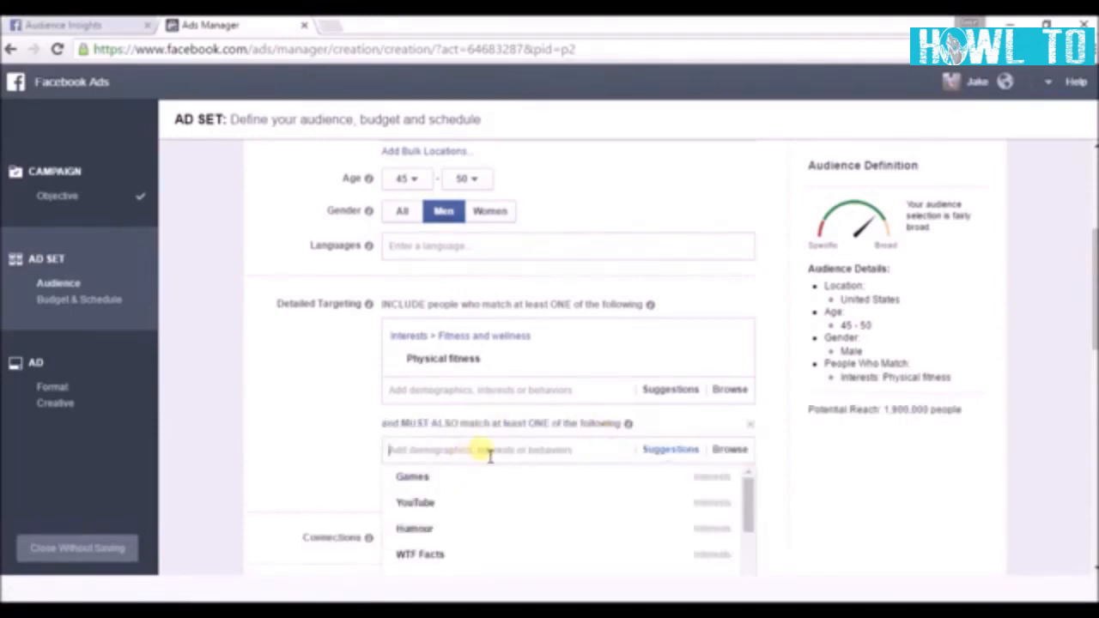
{"action": "type", "text": "bodybuildi"}
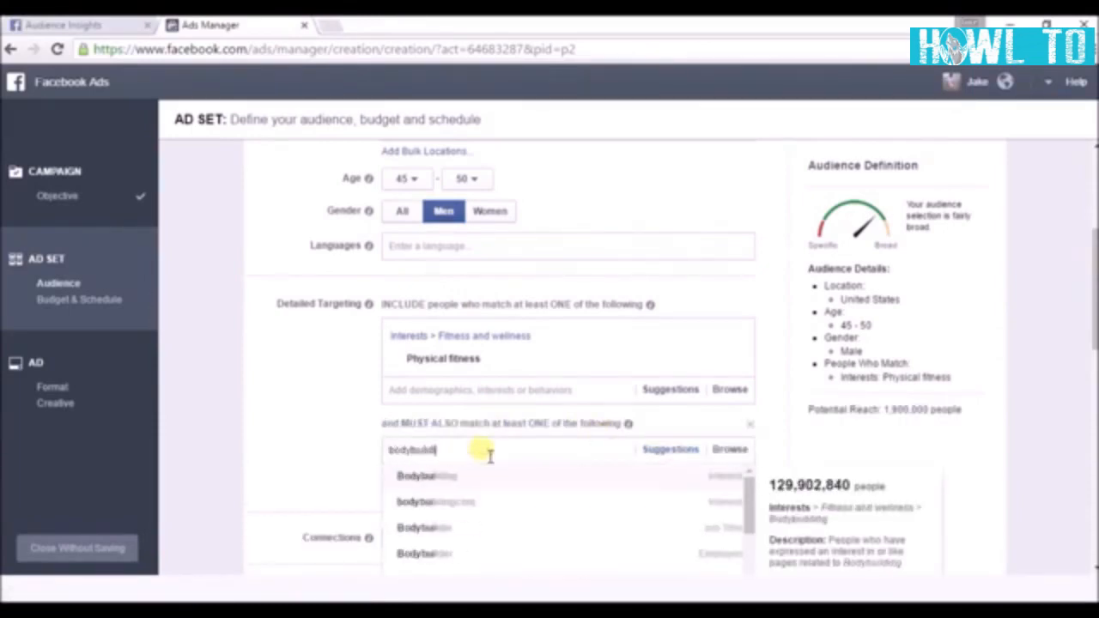
{"action": "type", "text": "ng.com"}
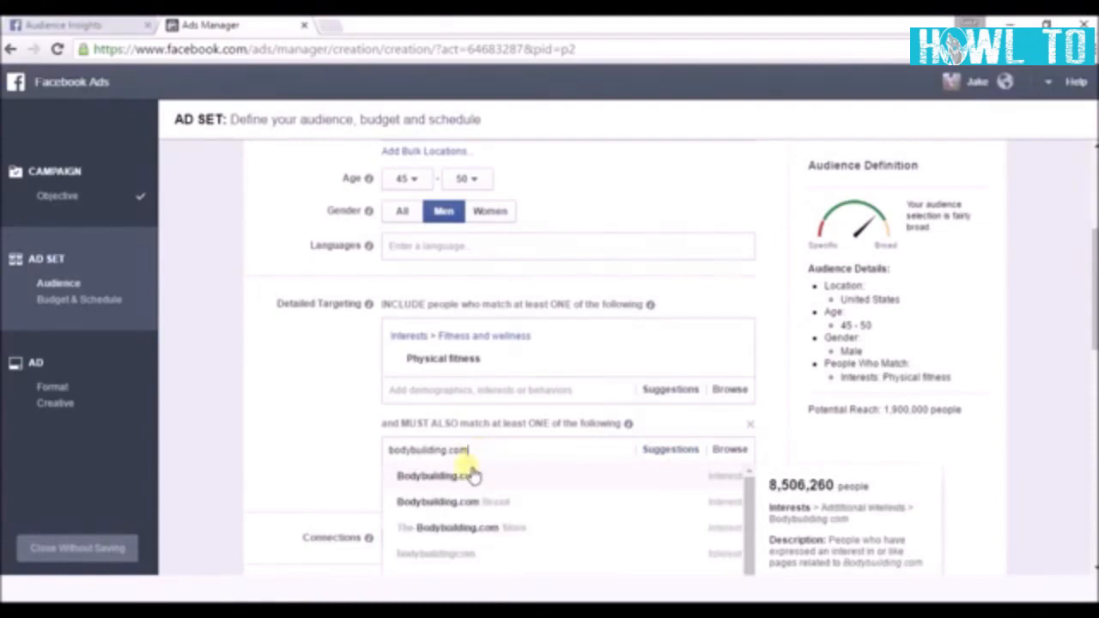
{"action": "left_click", "coordinate": [463, 480]}
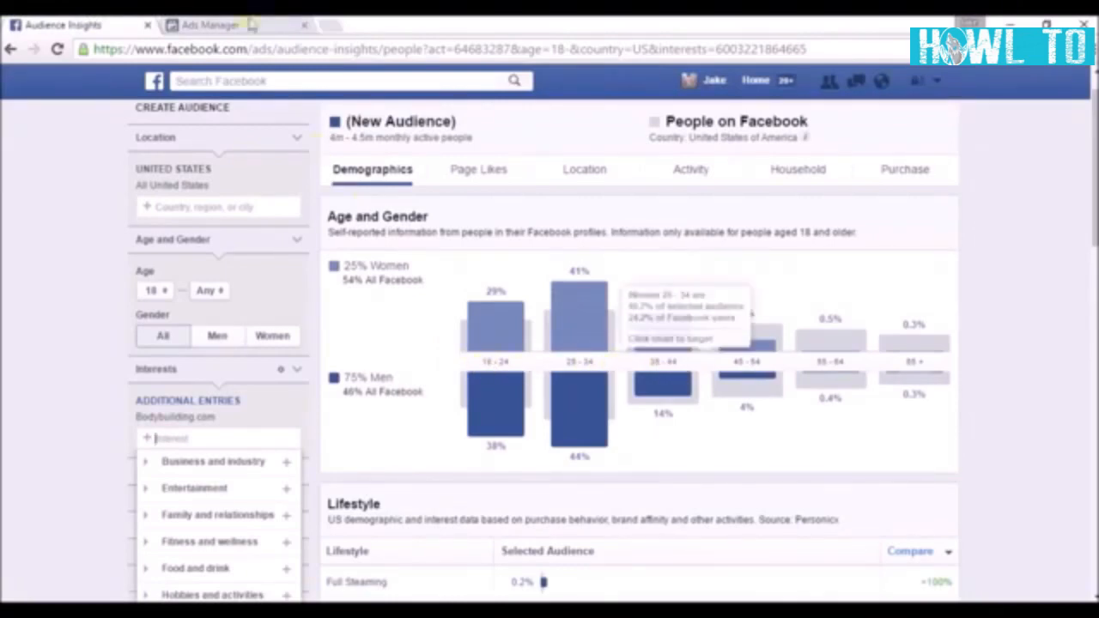
Return from Audience Insights to Ads Manager, set the ad set's age range to 18-23 and check its potential reach
{"action": "left_click", "coordinate": [232, 25]}
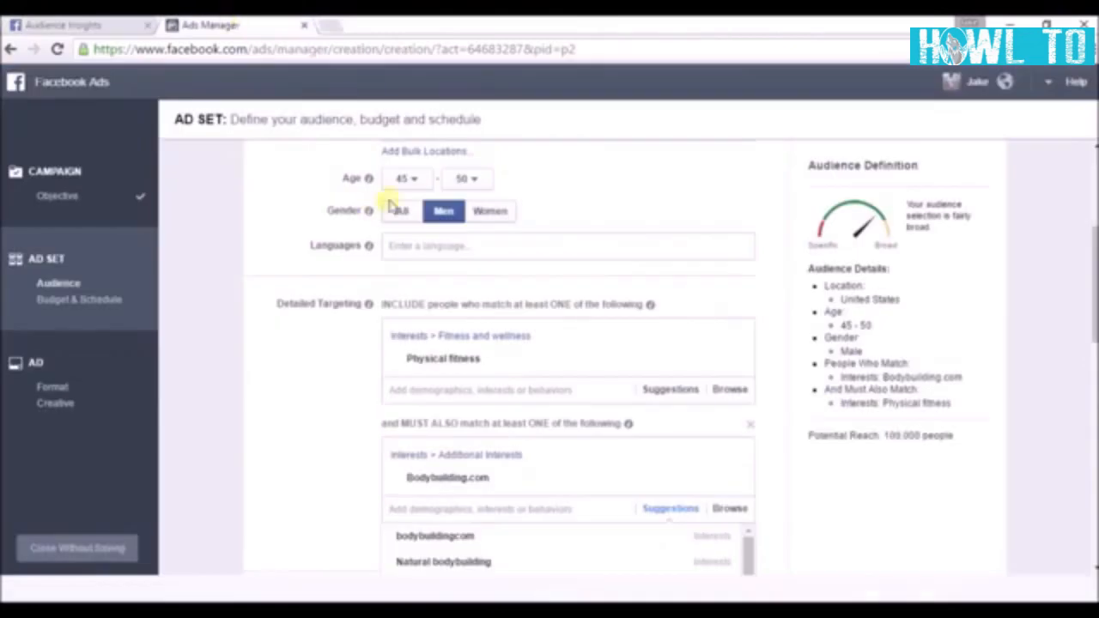
{"action": "left_click", "coordinate": [414, 180]}
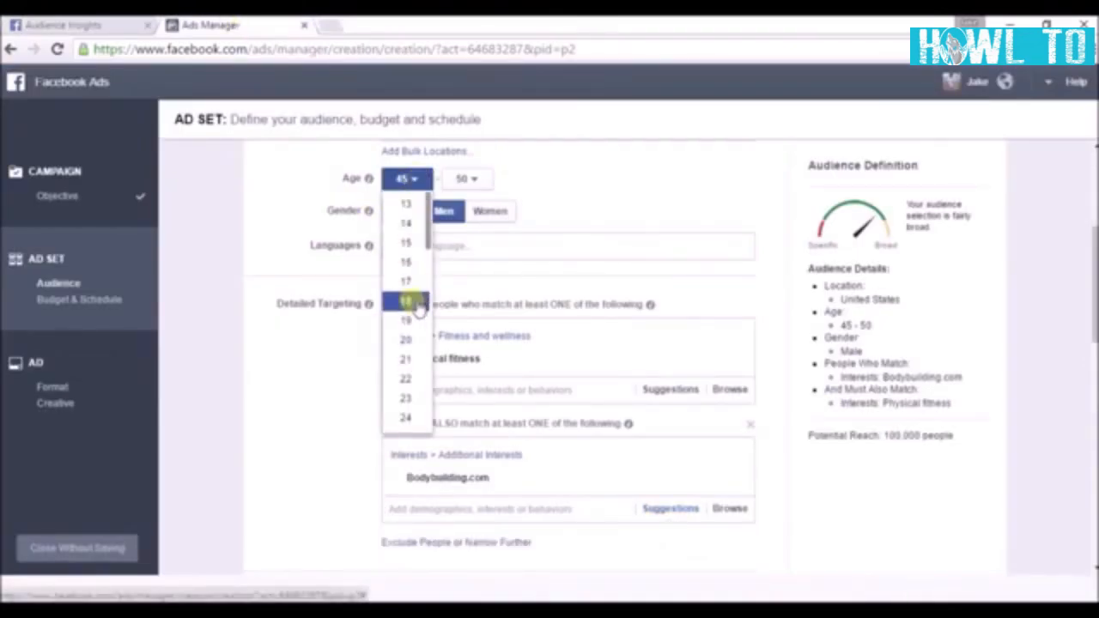
{"action": "left_click", "coordinate": [417, 304]}
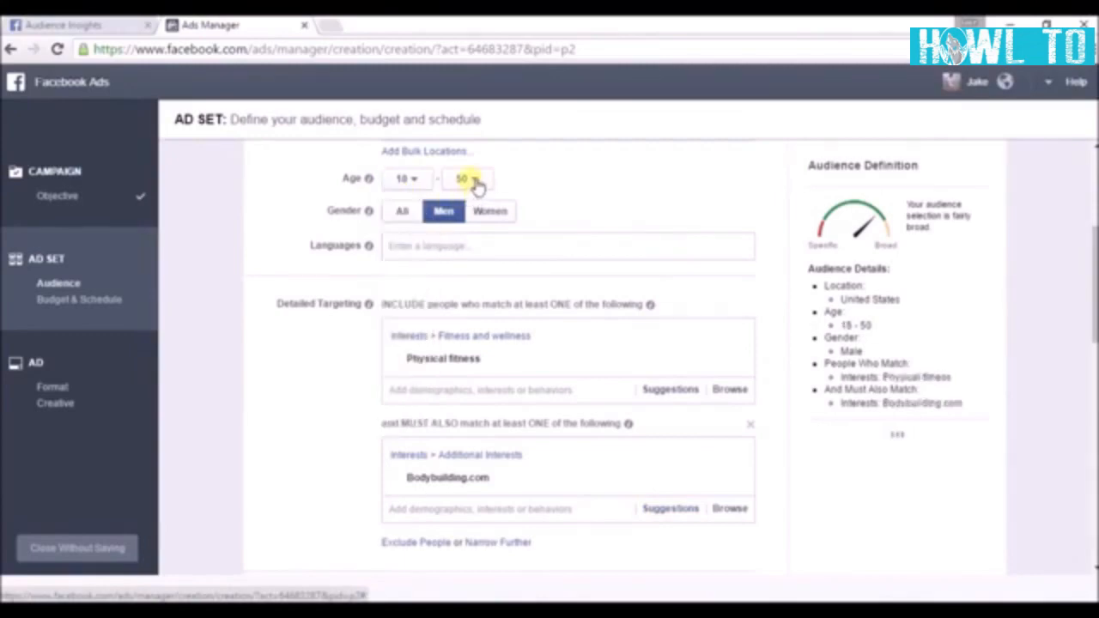
{"action": "left_click", "coordinate": [474, 180]}
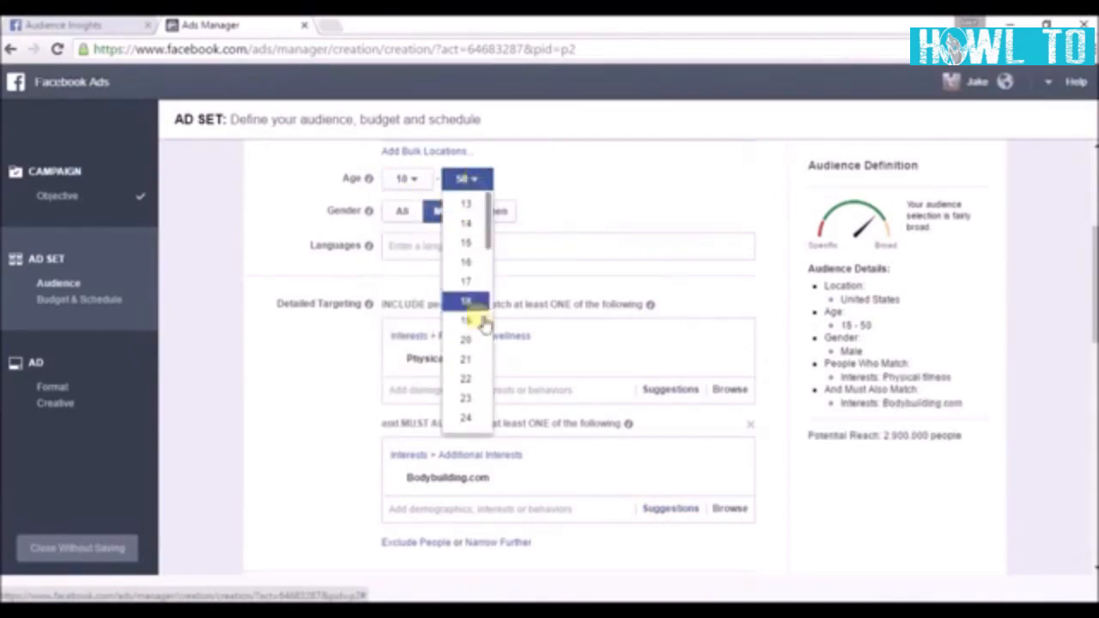
{"action": "left_click", "coordinate": [471, 398]}
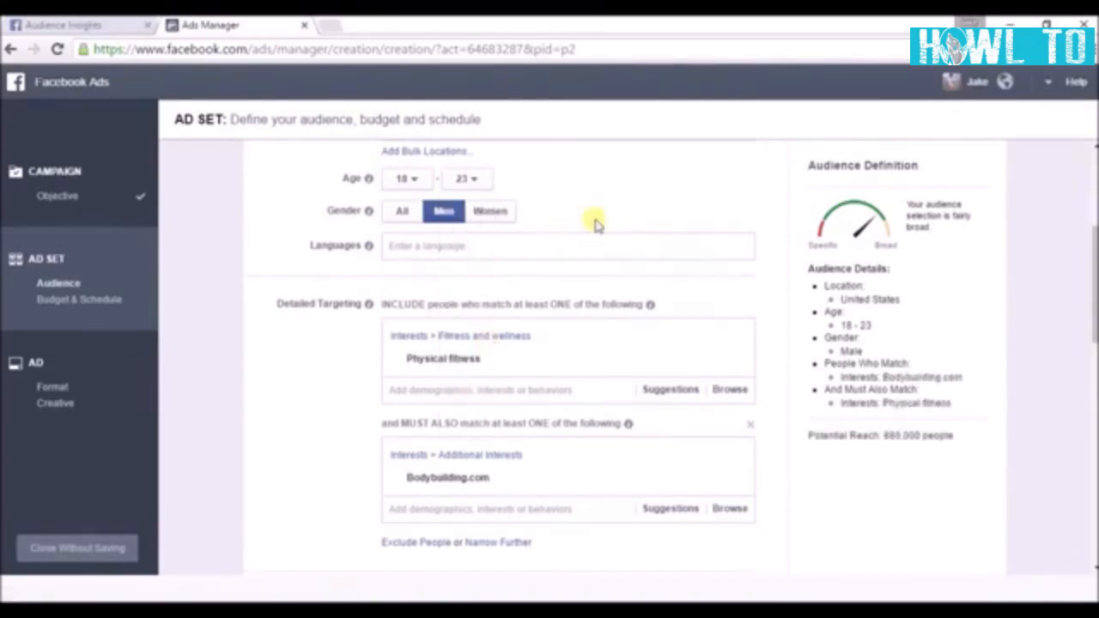
{"action": "mouse_move", "coordinate": [734, 371]}
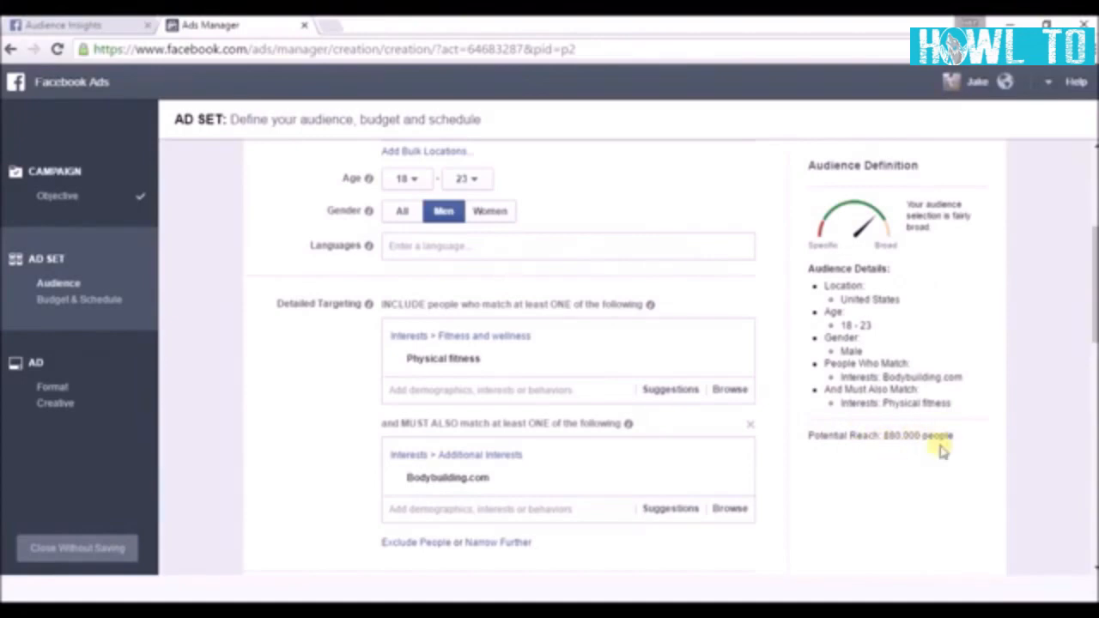
{"action": "scroll", "coordinate": [567, 343], "scroll_direction": "down", "scroll_amount": 1}
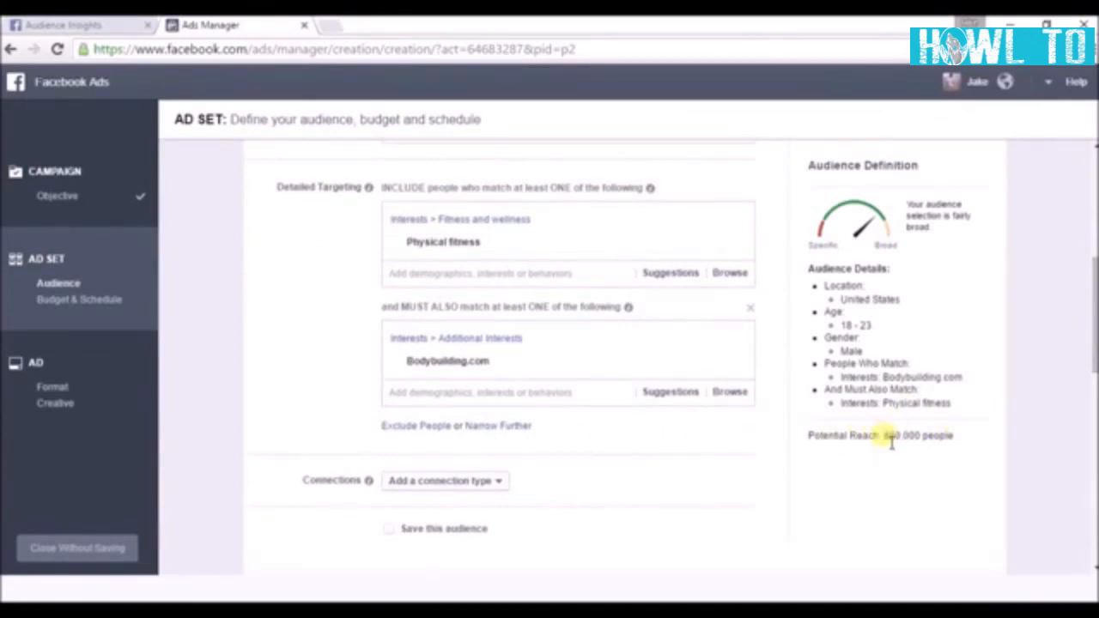
{"action": "mouse_move", "coordinate": [886, 440]}
{"action": "left_mouse_down"}
{"action": "mouse_move", "coordinate": [971, 439]}
{"action": "mouse_move", "coordinate": [809, 441]}
{"action": "mouse_move", "coordinate": [968, 442]}
{"action": "mouse_move", "coordinate": [865, 438]}
{"action": "left_mouse_up"}
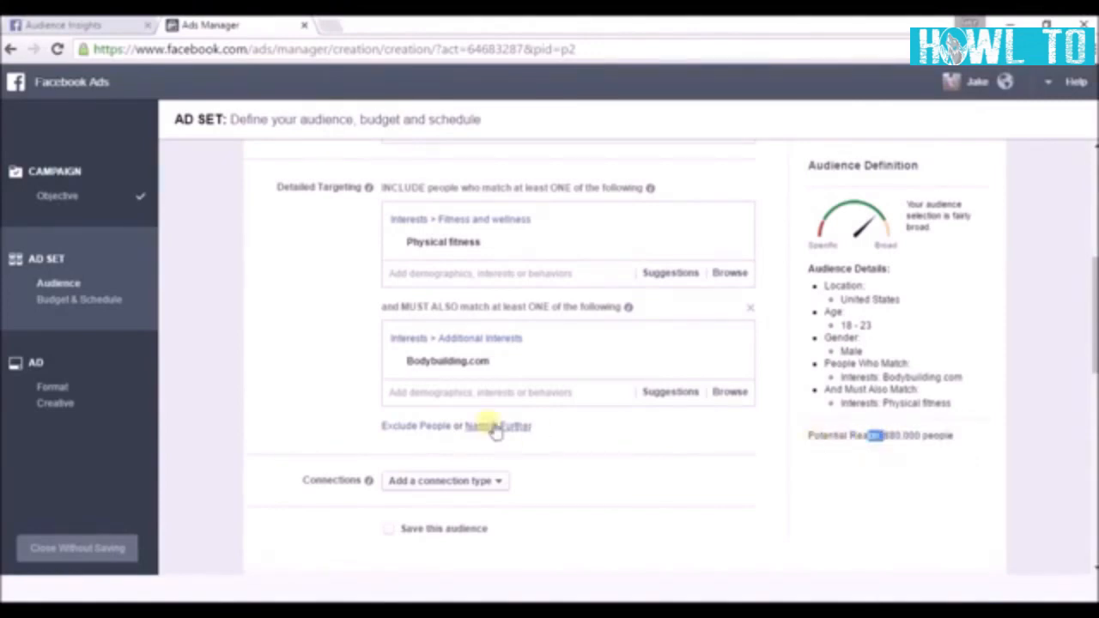
{"action": "left_click", "coordinate": [657, 423]}
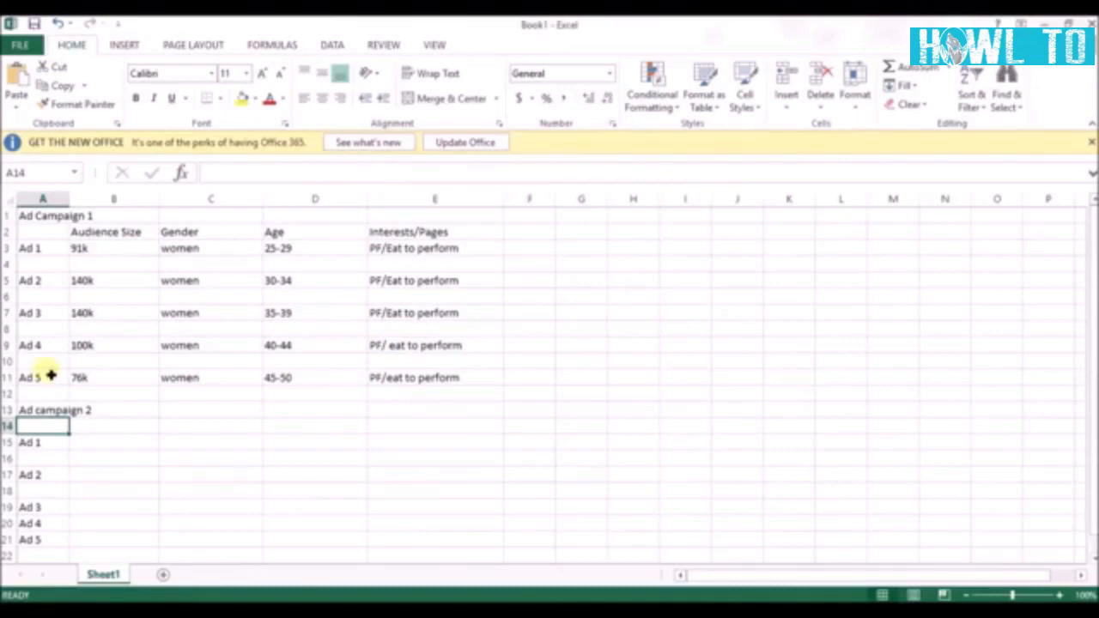
Switch to Excel and fill in row 15 for Ad campaign 2's Ad 1 with 880k, men, 18-23 and PF/bodybuilding.com
{"action": "double_click", "coordinate": [105, 443]}
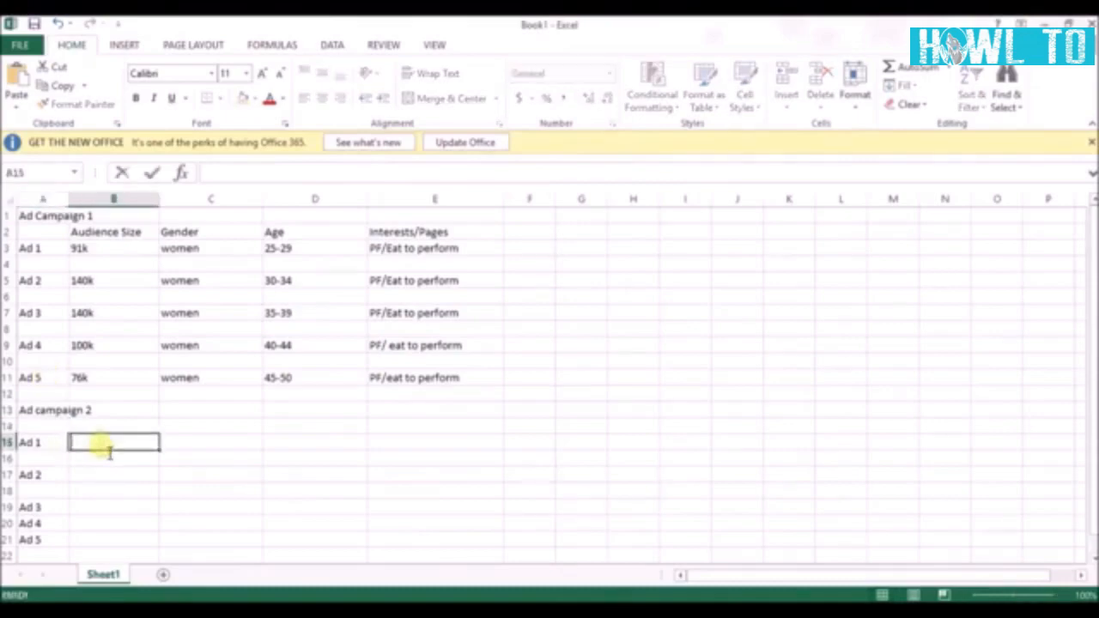
{"action": "type", "text": "880k"}
{"action": "left_click", "coordinate": [206, 445]}
{"action": "type", "text": "men"}
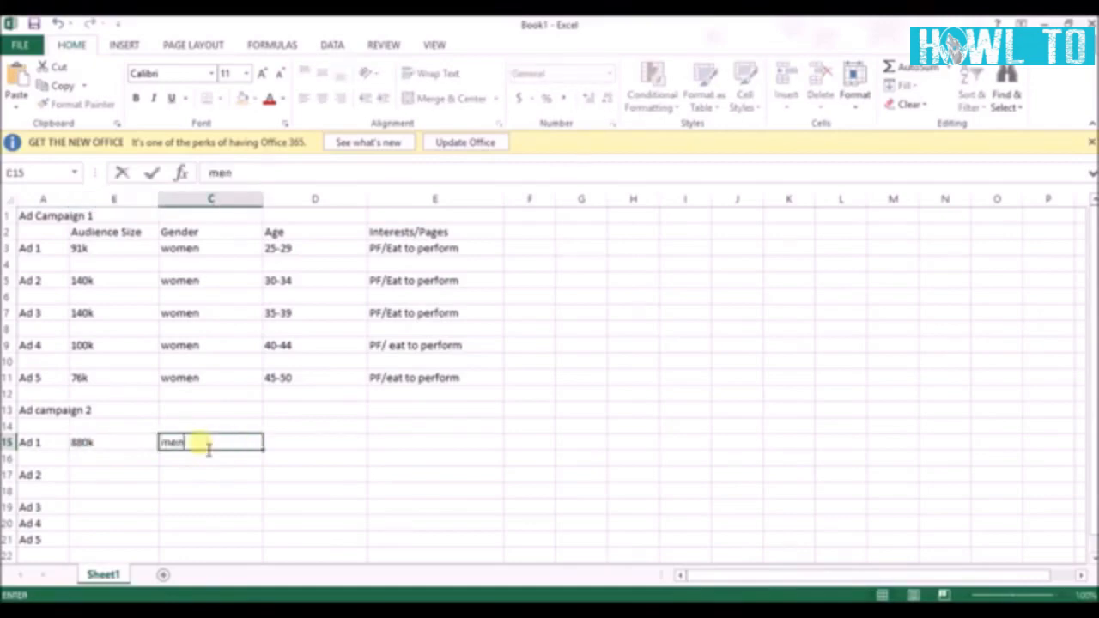
{"action": "left_click", "coordinate": [318, 446]}
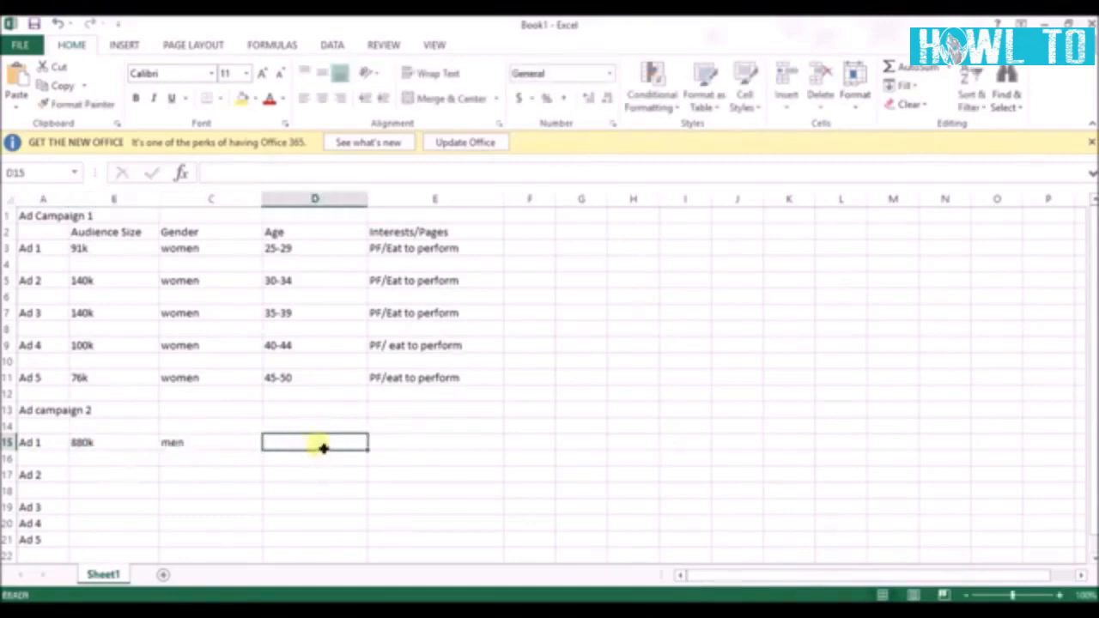
{"action": "type", "text": "18-"}
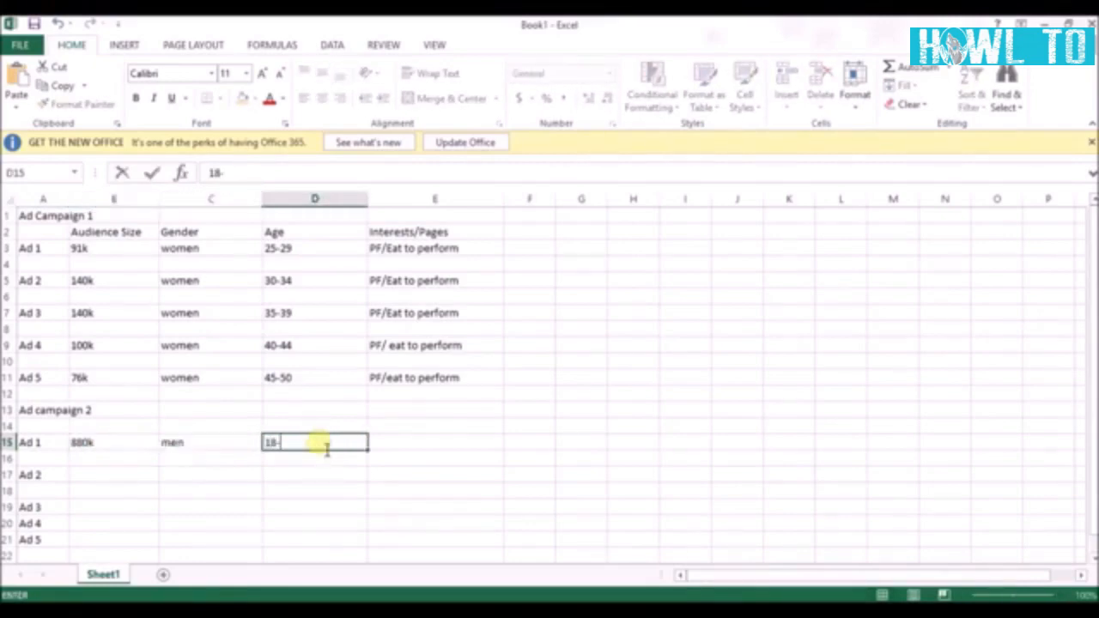
{"action": "type", "text": "23"}
{"action": "left_click", "coordinate": [418, 449]}
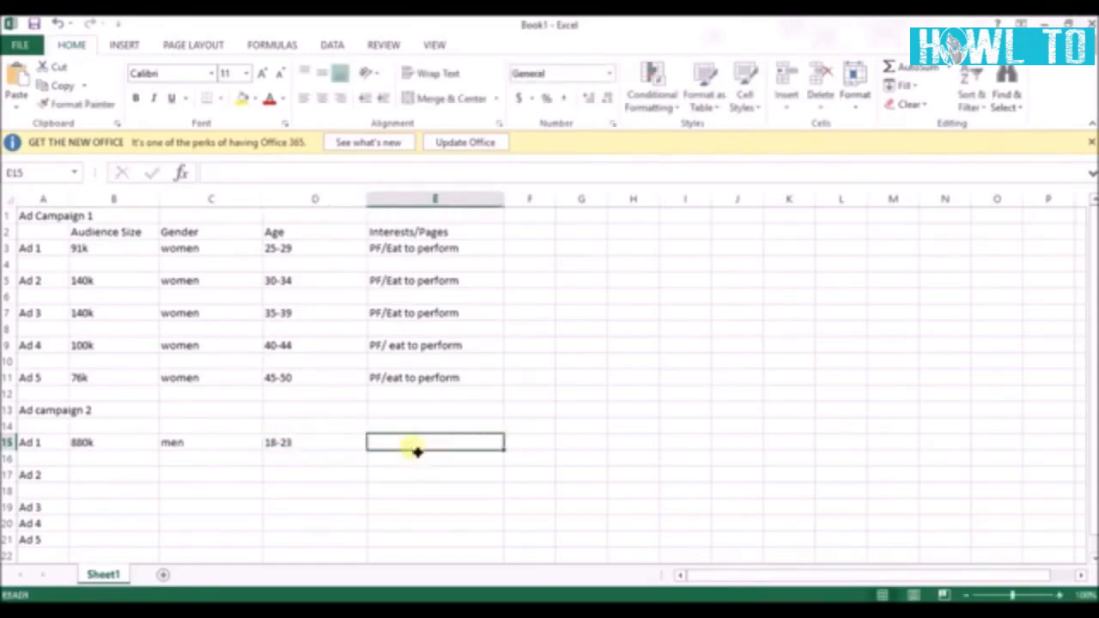
{"action": "double_click", "coordinate": [423, 448]}
{"action": "type", "text": "PF"}
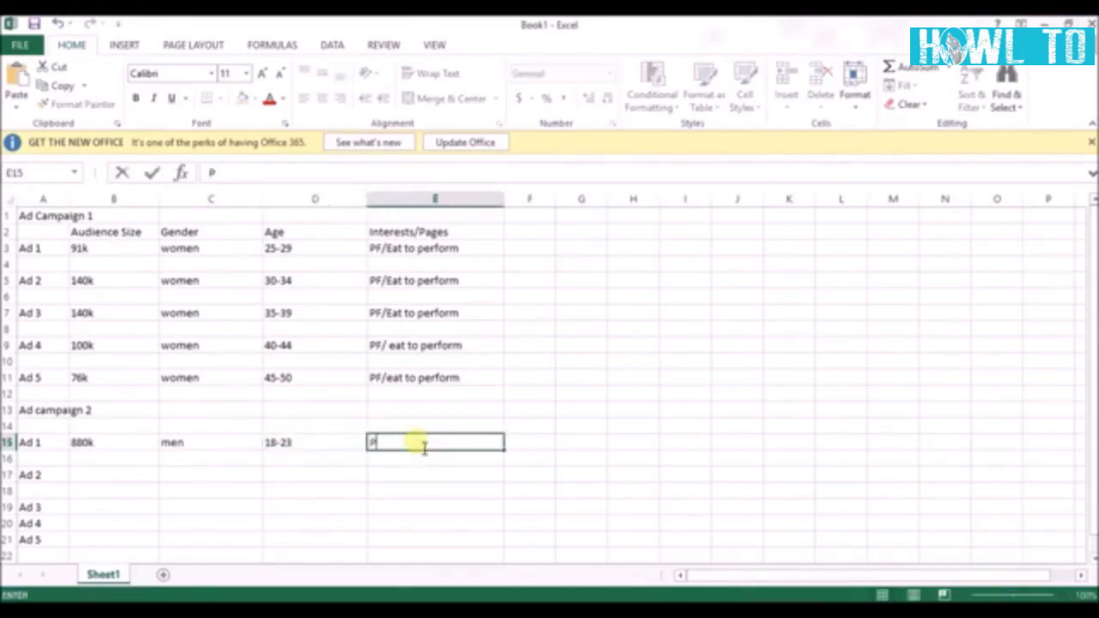
{"action": "type", "text": "/bodybuilding.com"}
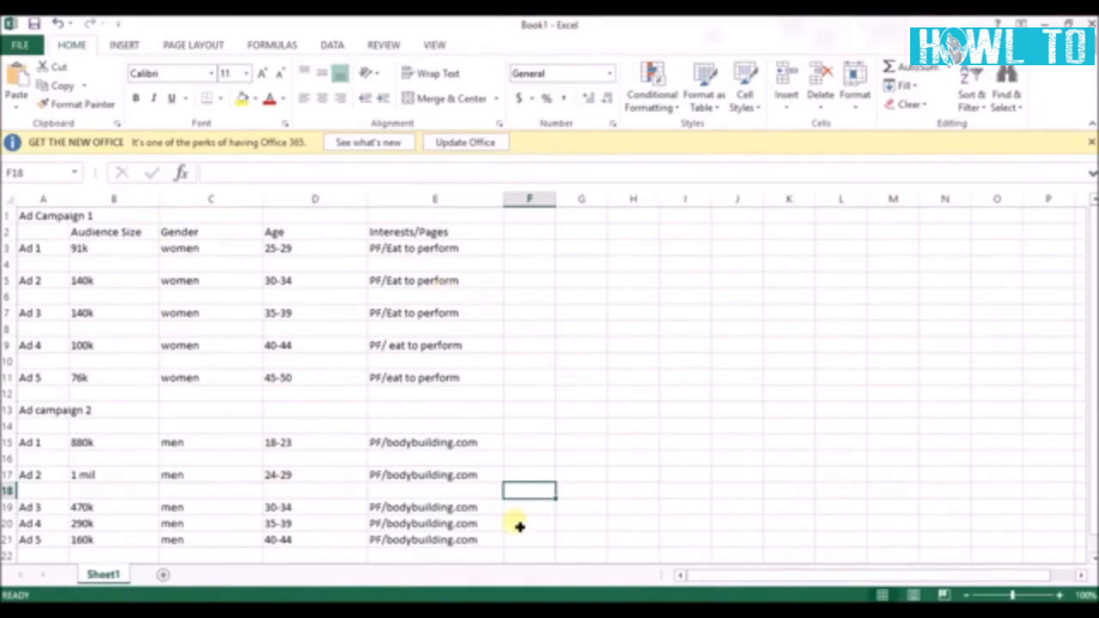
Add the column headings cpc in F1 and conversions in G1
{"action": "double_click", "coordinate": [541, 217]}
{"action": "type", "text": "cpc"}
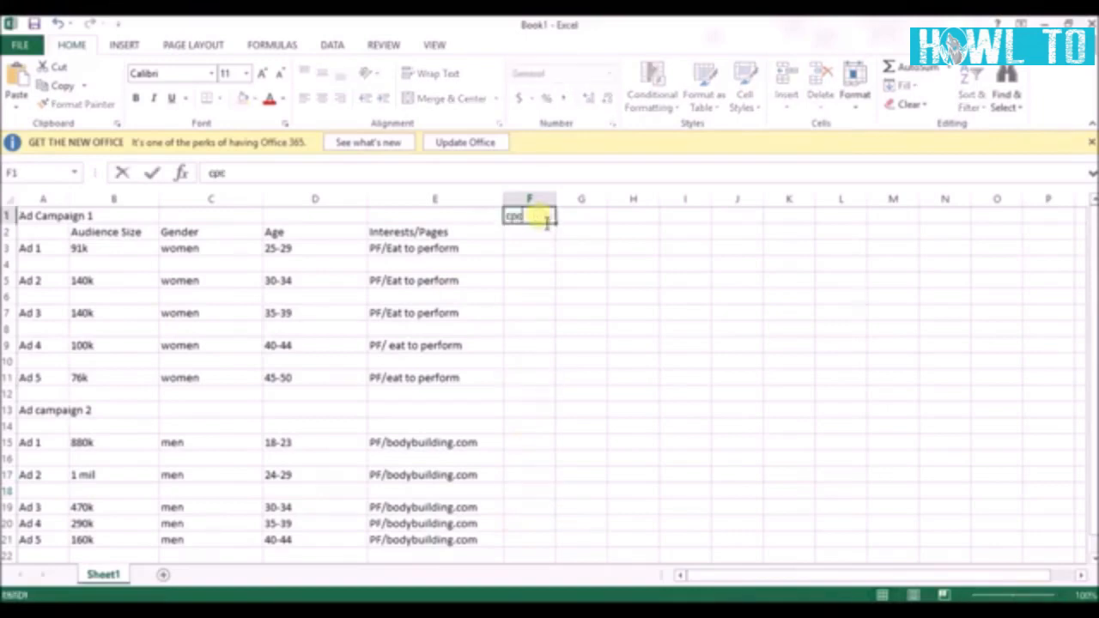
{"action": "left_click", "coordinate": [580, 218]}
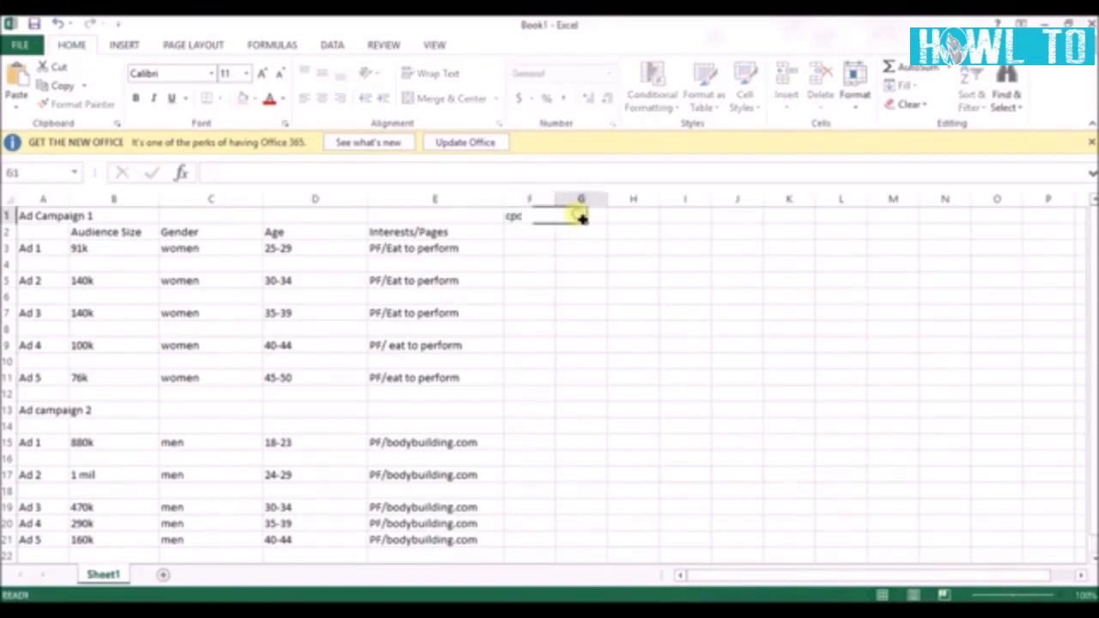
{"action": "type", "text": "conversions"}
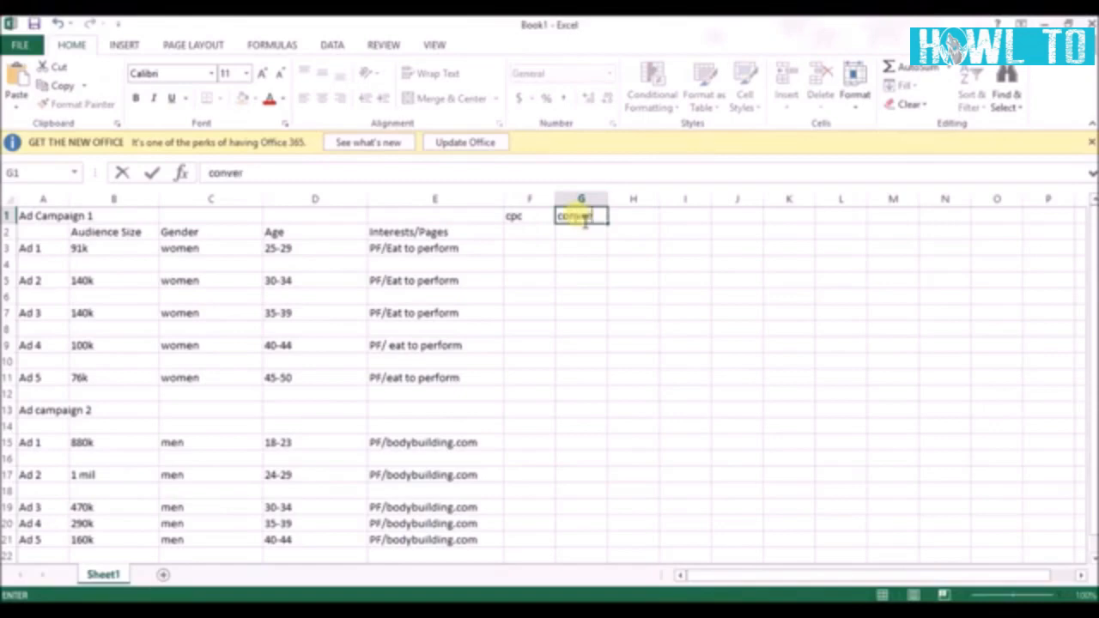